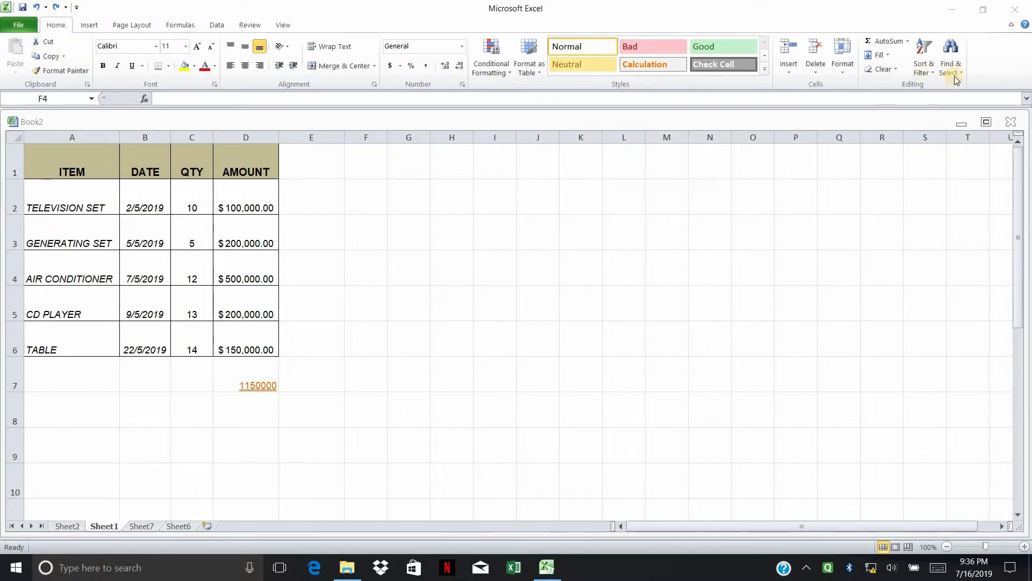
Step: Browse the AutoSum, Fill, Clear, Sort & Filter and Find & Select menus without choosing anything
left_click(908, 42)
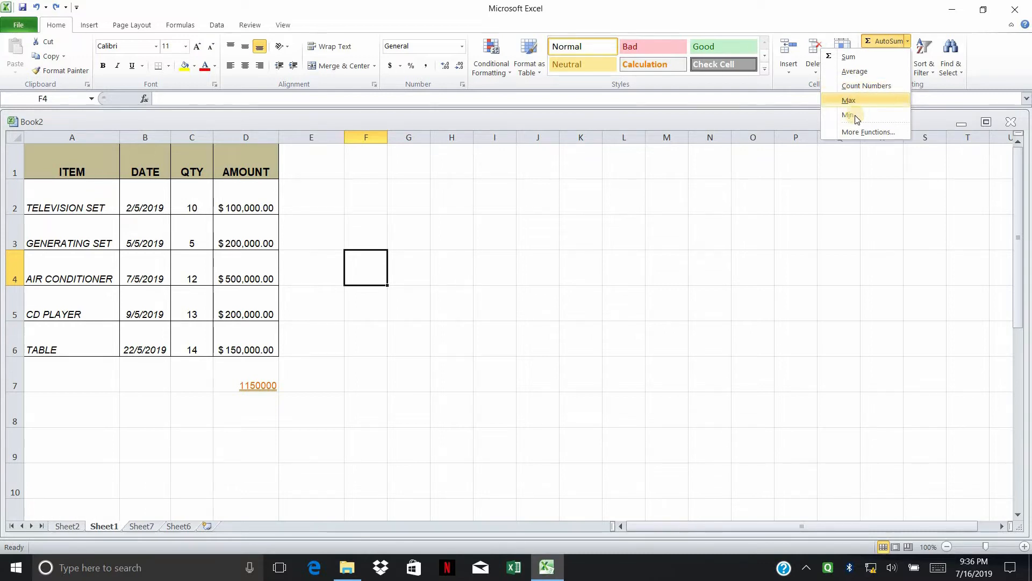
left_click(857, 171)
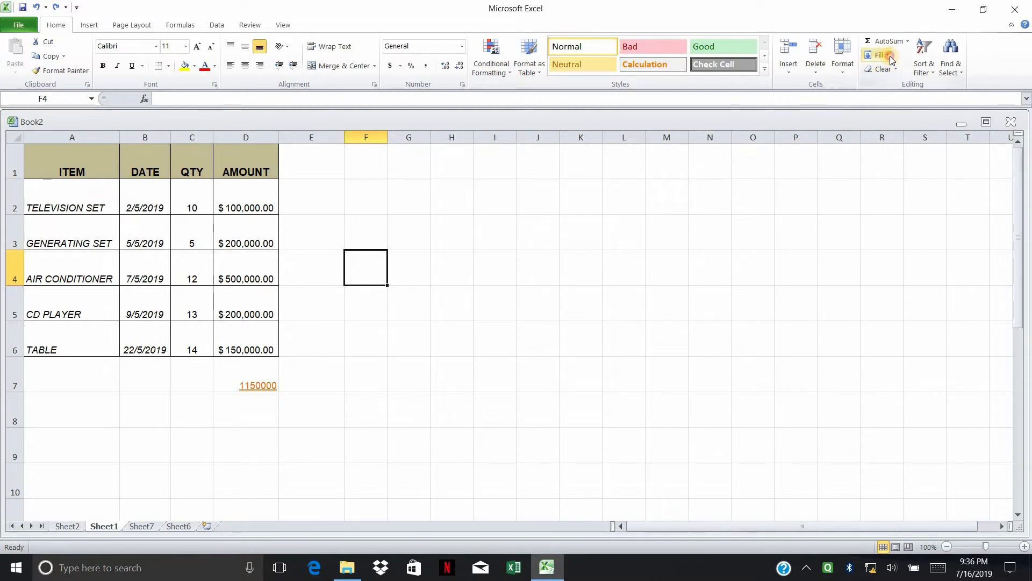
left_click(889, 56)
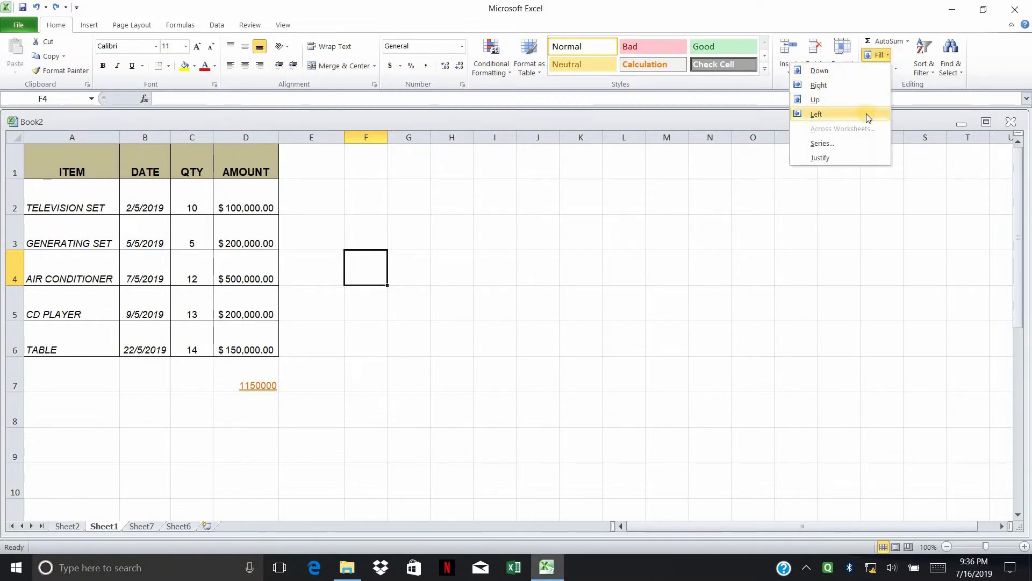
left_click(891, 93)
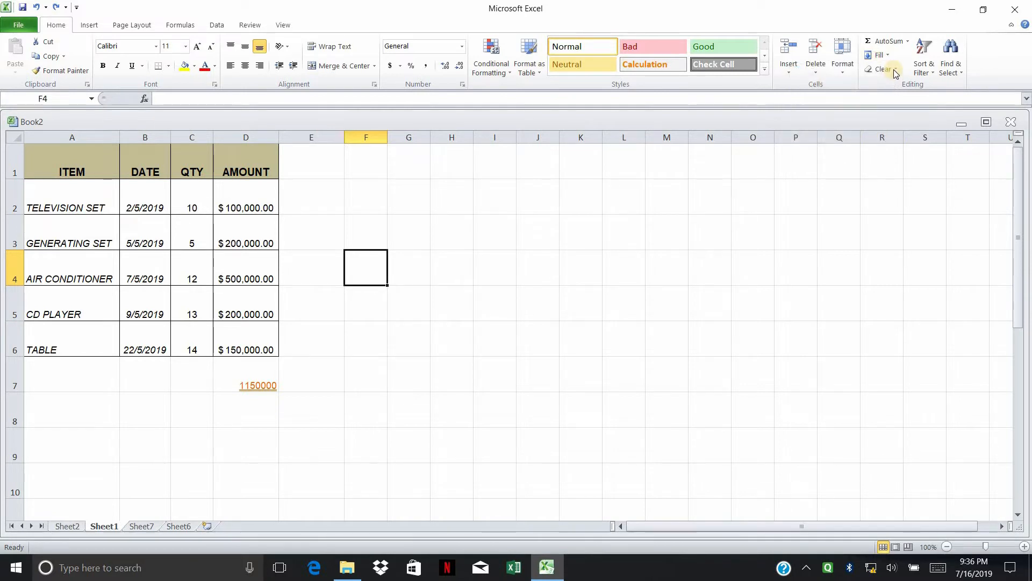
left_click(873, 70)
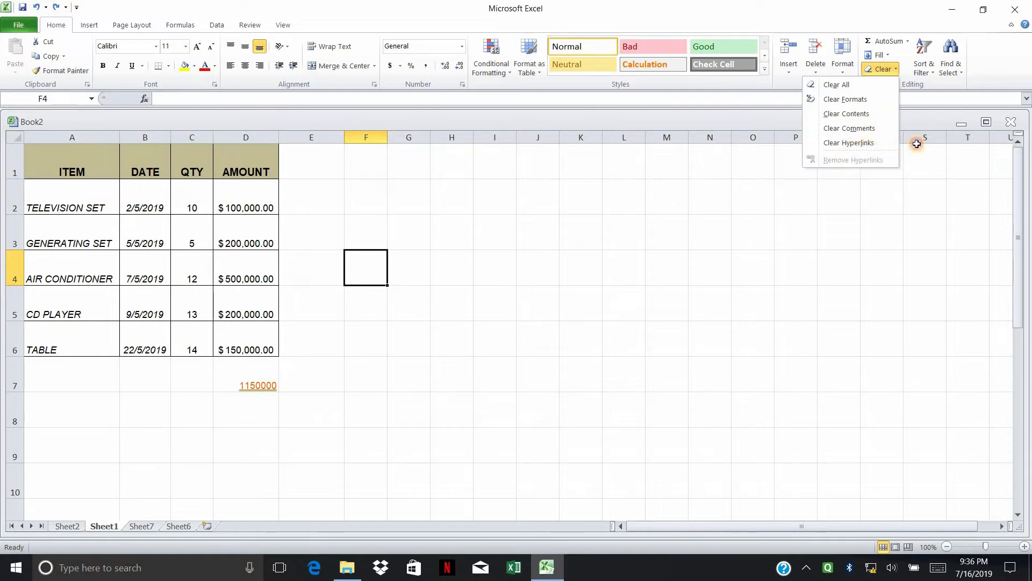
left_click(933, 76)
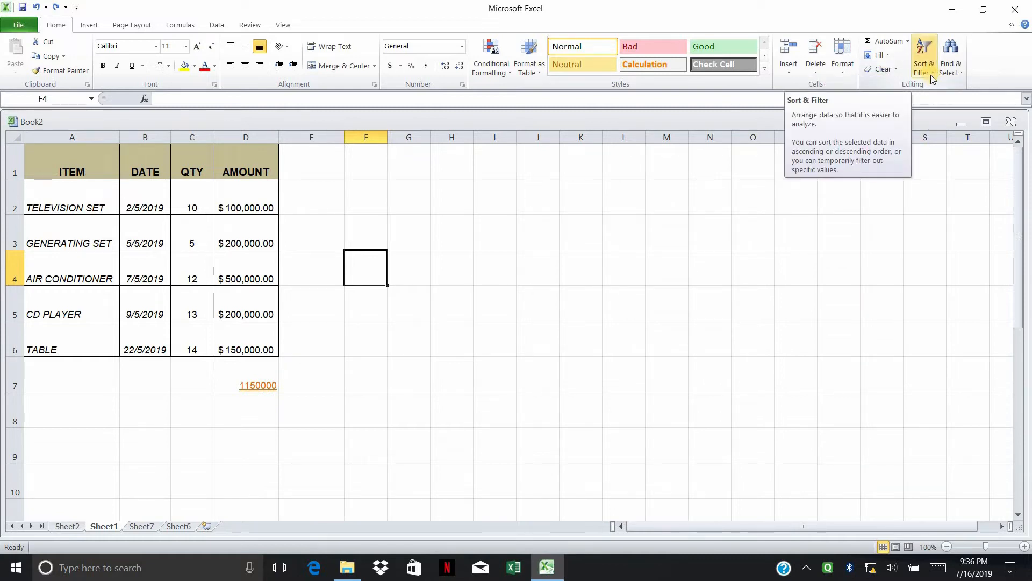
left_click(934, 78)
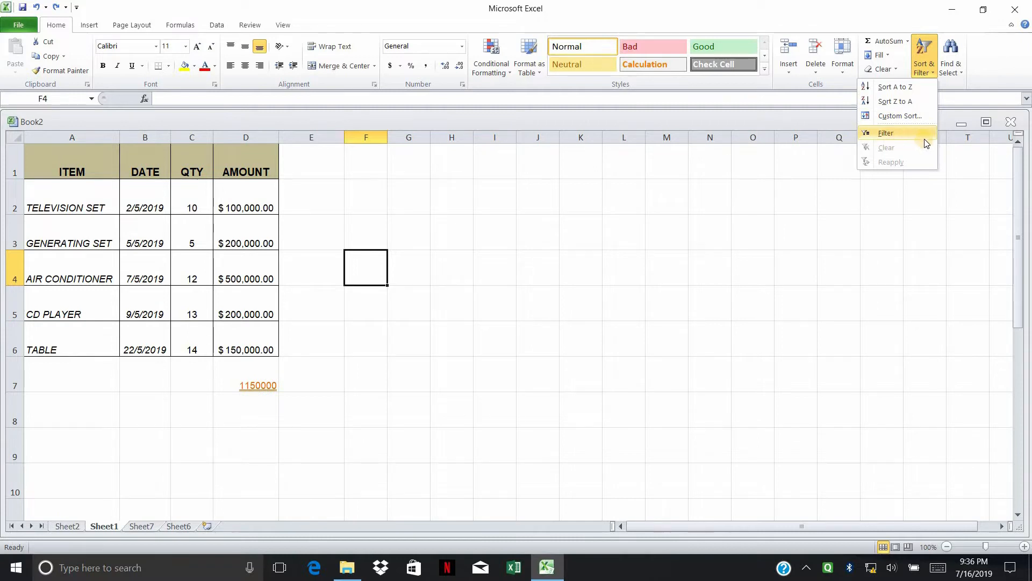
left_click(948, 115)
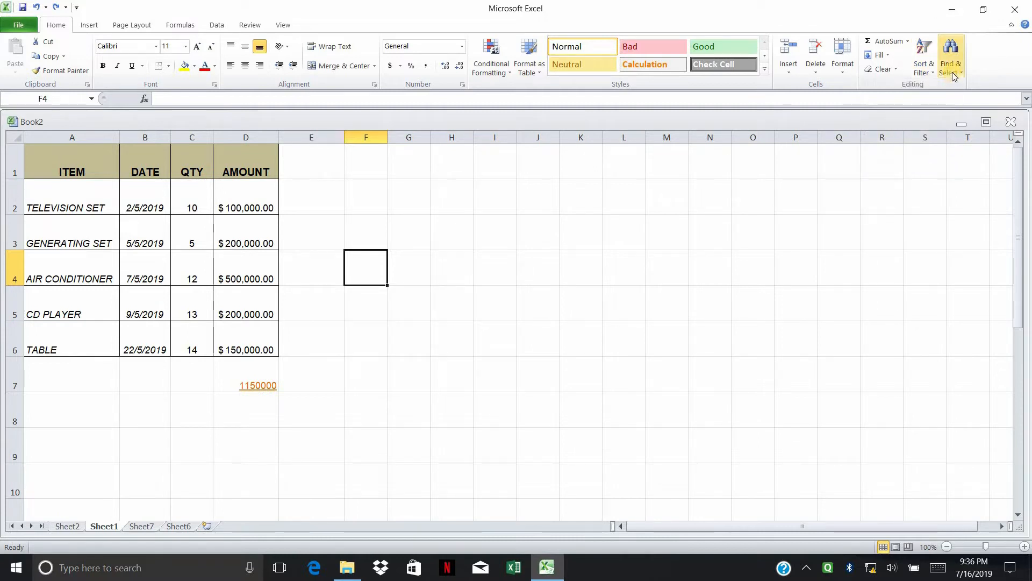
left_click(956, 74)
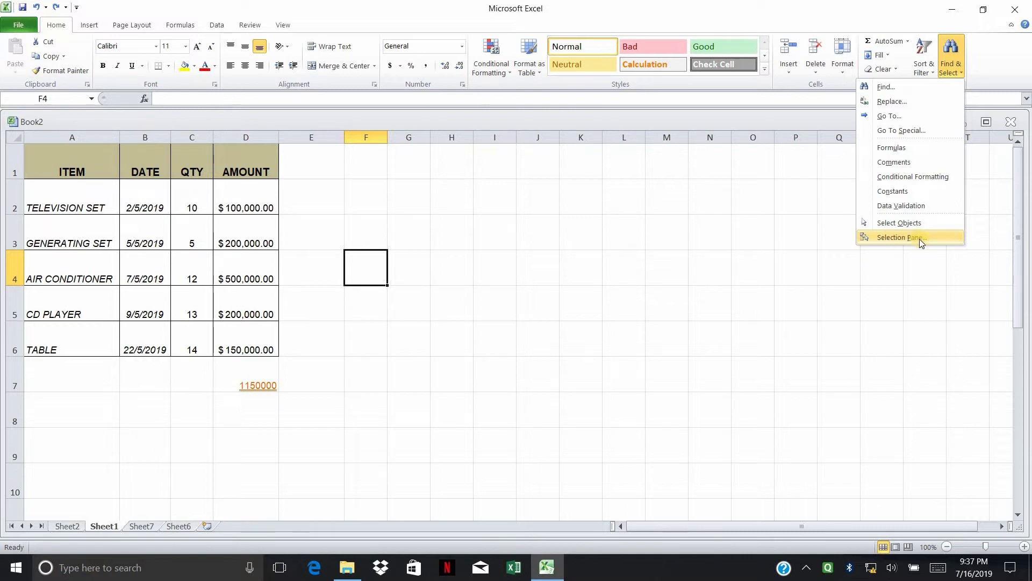
left_click(874, 55)
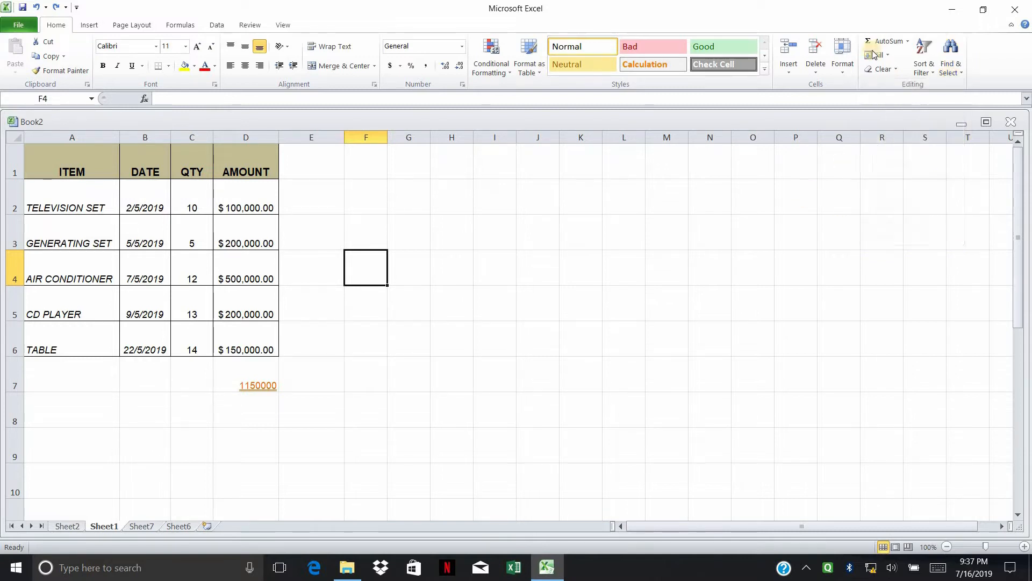
left_click(907, 41)
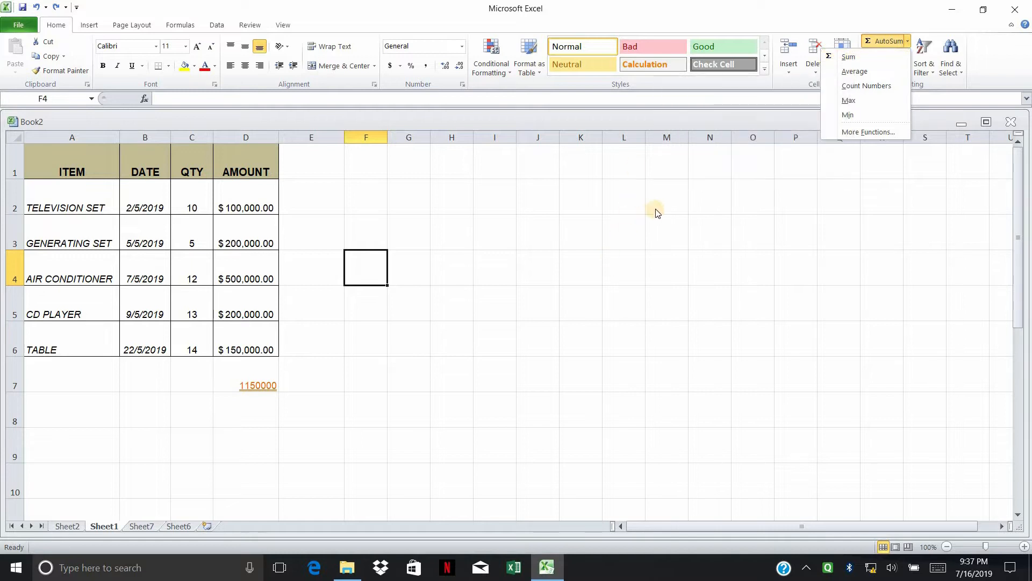
left_click(821, 90)
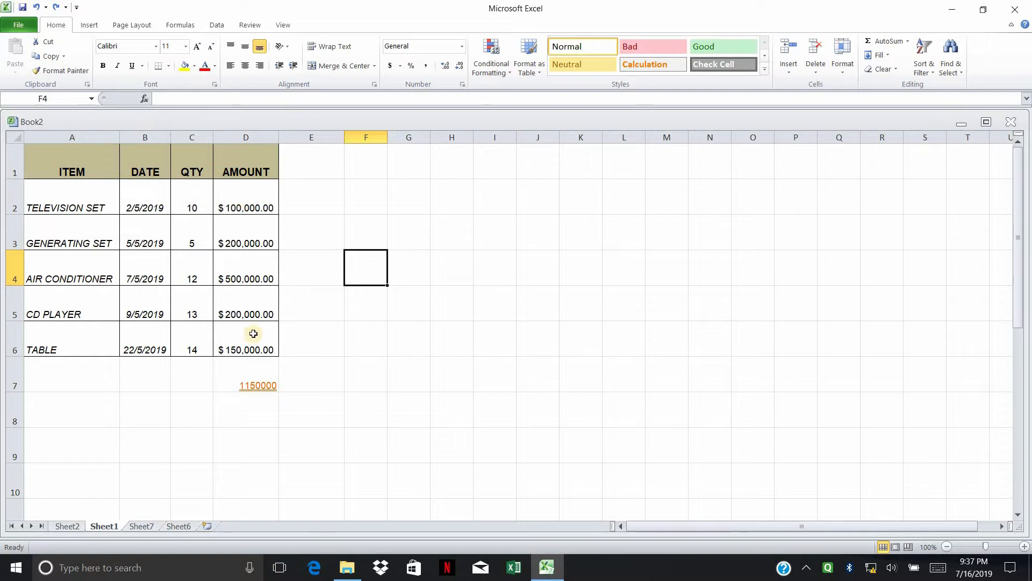
Step: Delete the 1150000 SUM total from D7, then review the amounts D2:D6 and empty D7
left_click(264, 377)
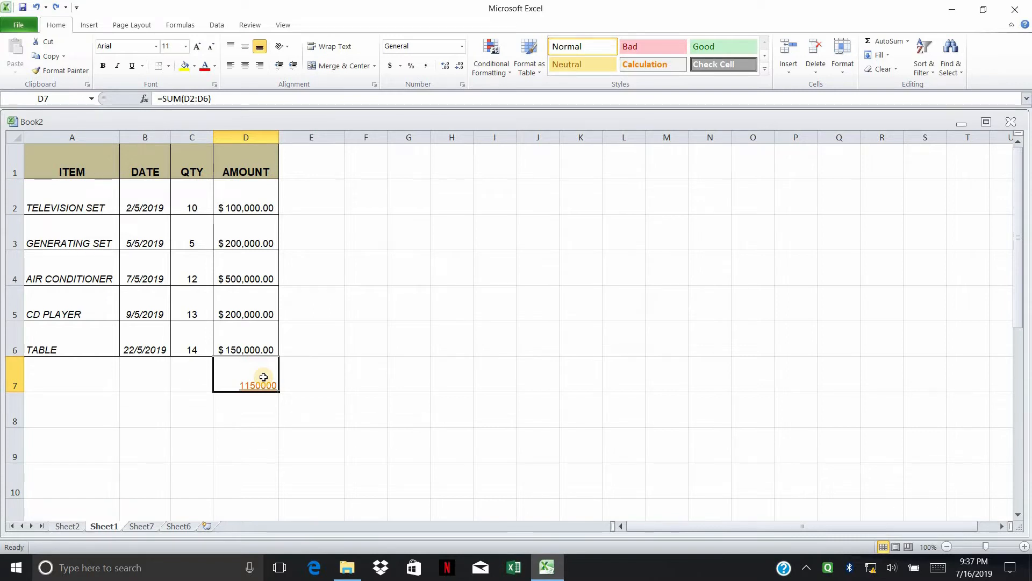
key("Delete")
key("Right")
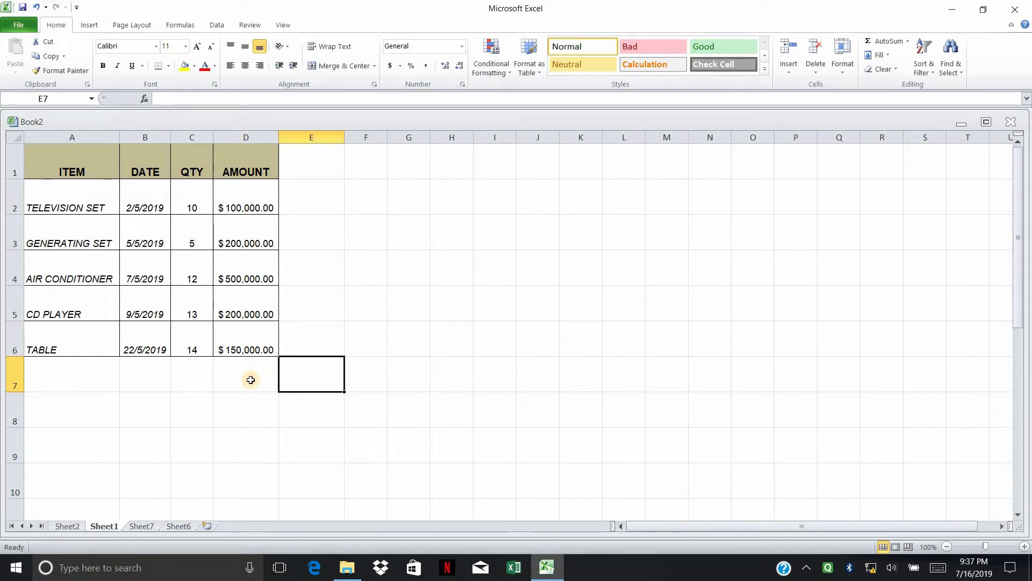
key("Left")
left_click_drag(241, 192, 231, 354)
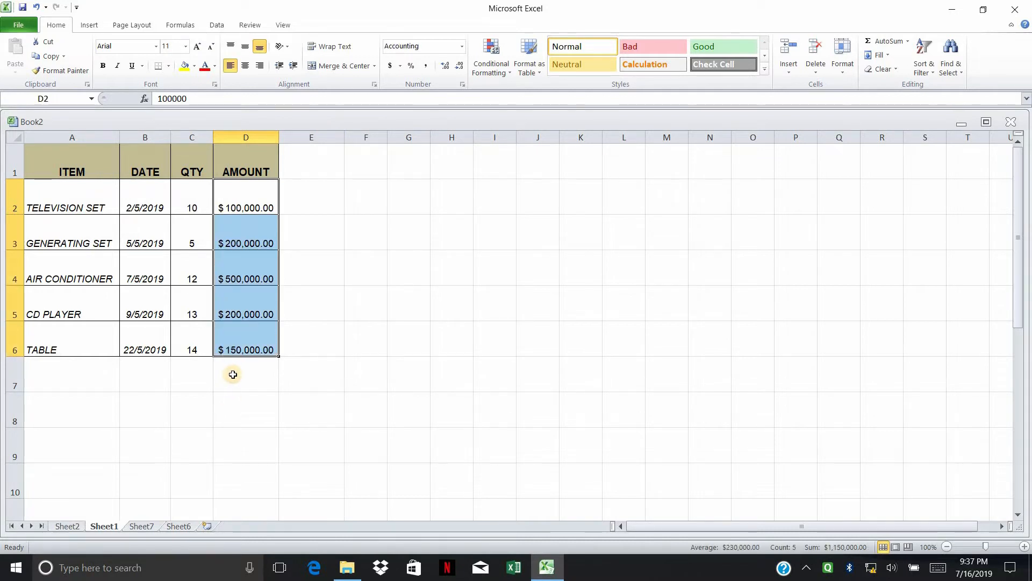
left_click(230, 374)
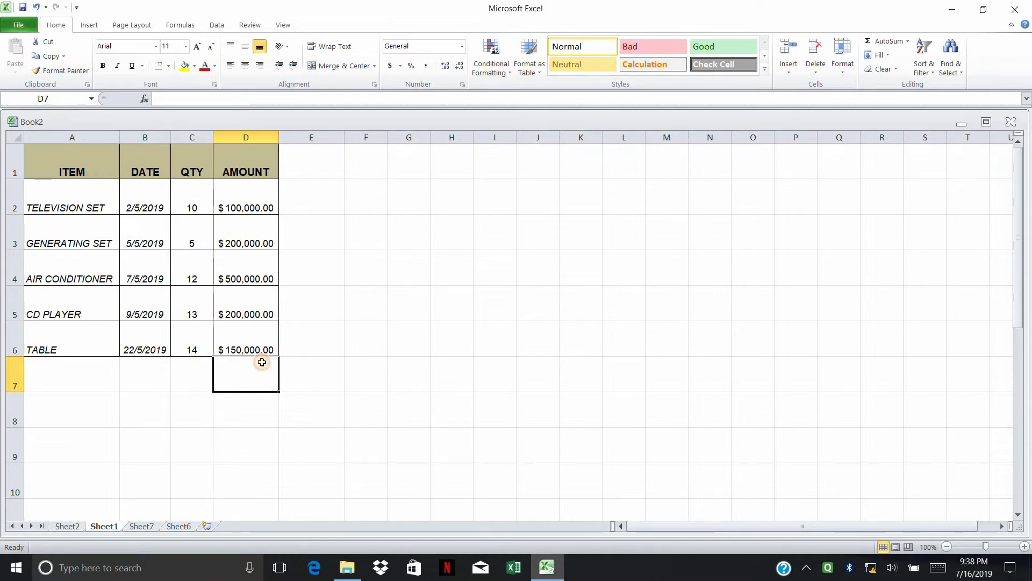
Step: Insert an AutoSum SUM of D2:D6 into cell D7
left_click(908, 42)
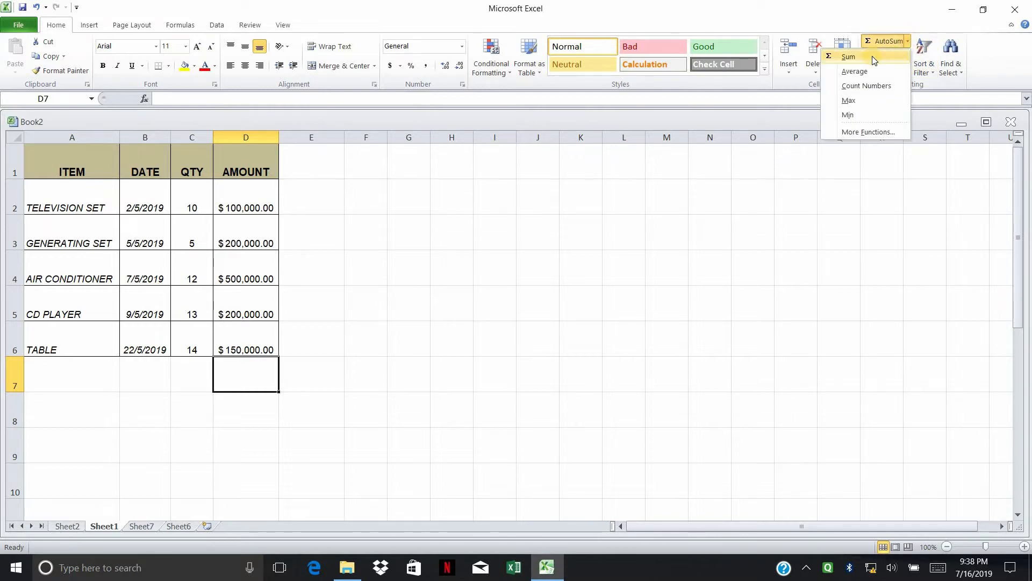
left_click(849, 56)
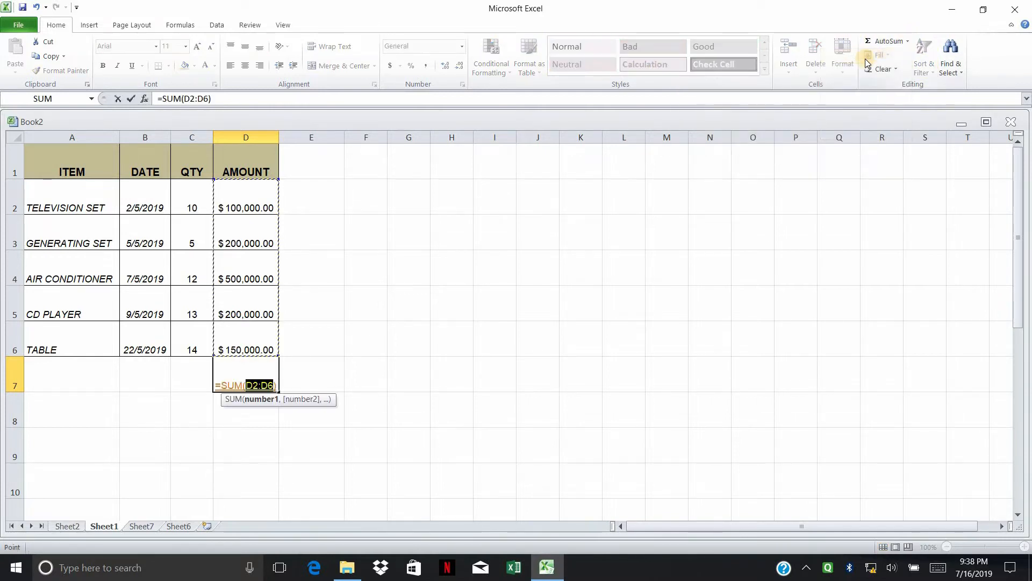
key("Return")
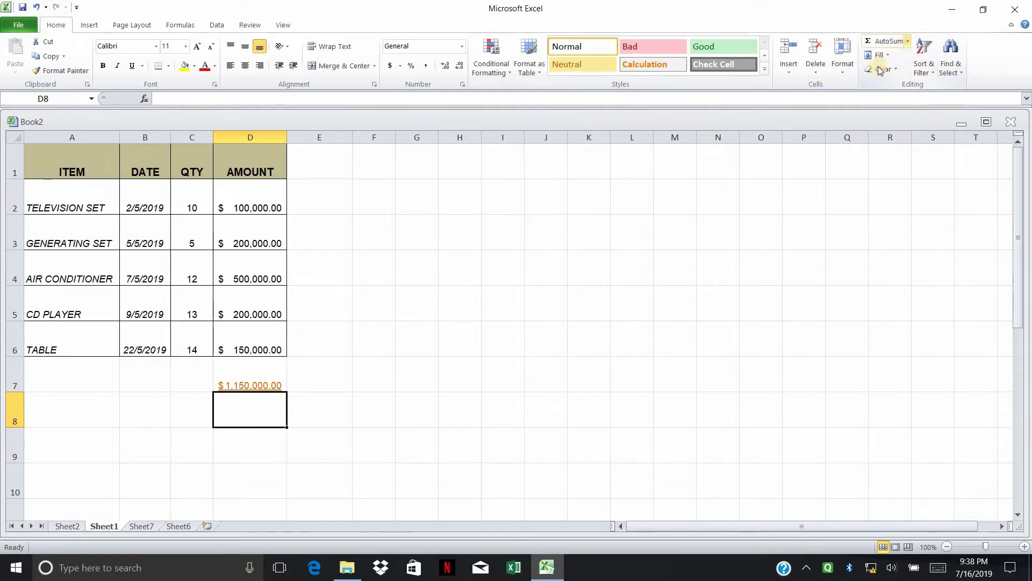
Step: Delete the SUM total from D7 again, leaving the cell empty
left_click(908, 42)
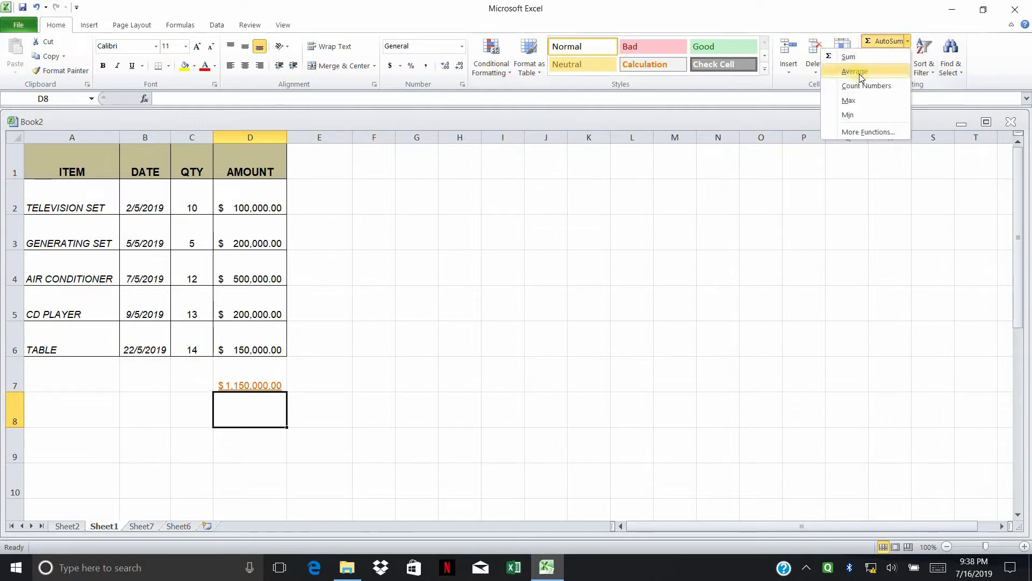
left_click(239, 201)
left_click_drag(240, 207, 240, 344)
left_click(281, 363)
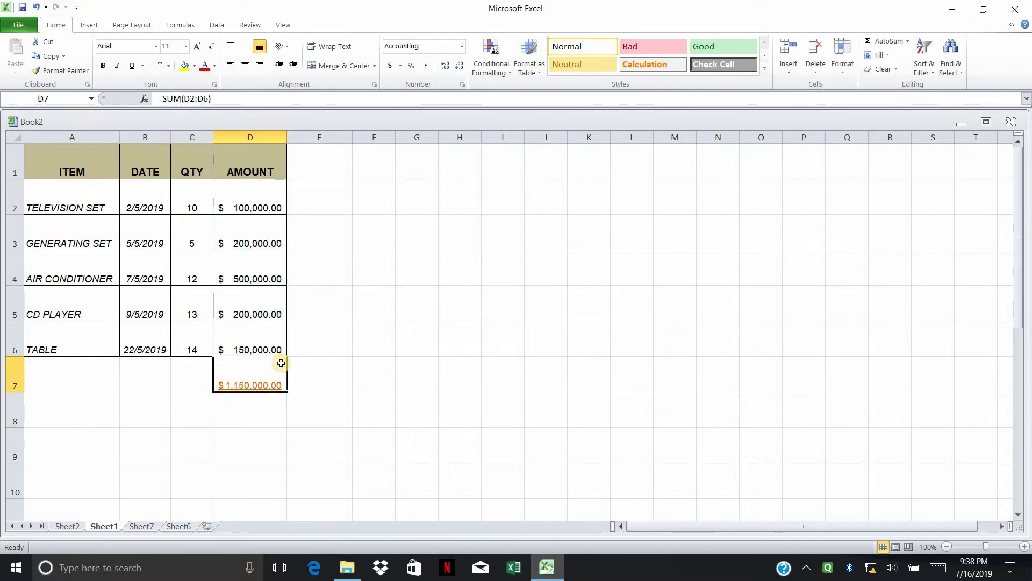
key("Delete")
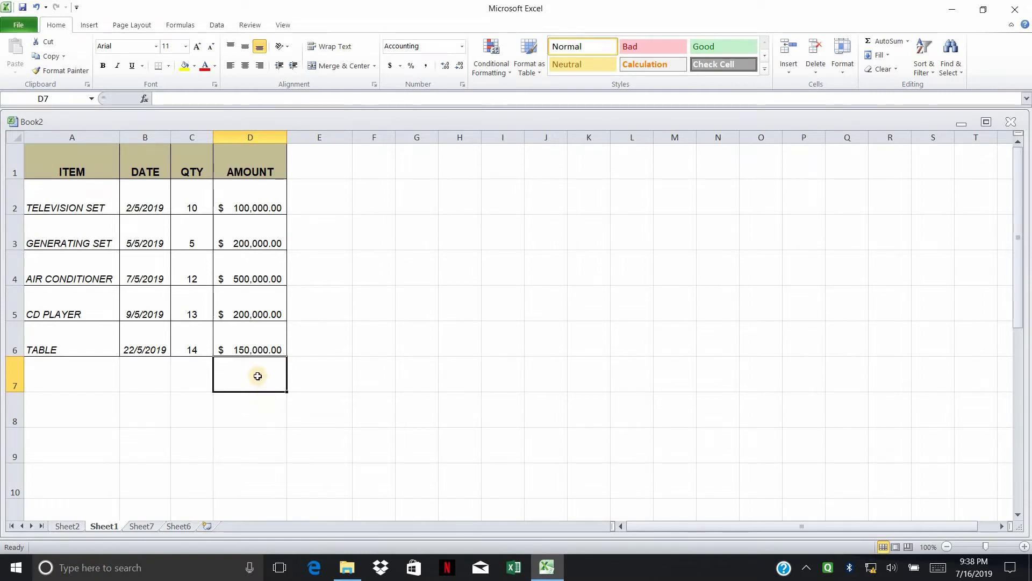
left_click(905, 43)
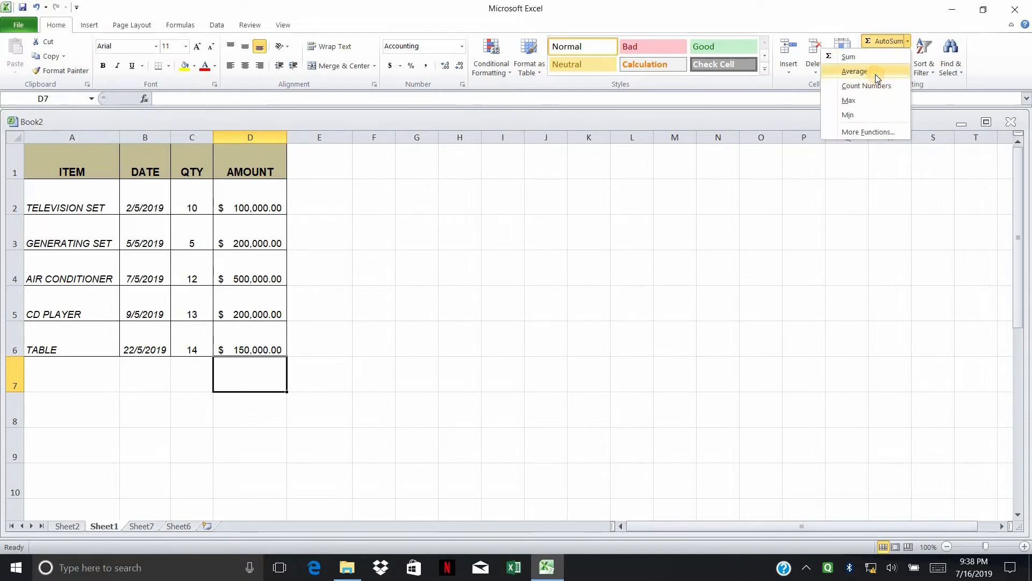
left_click(875, 73)
key("Return")
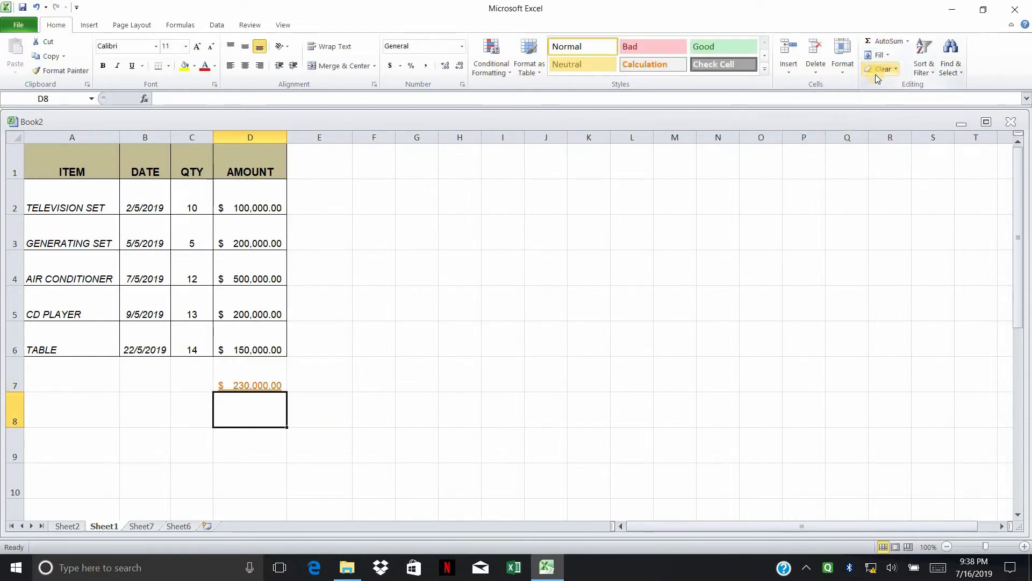
left_click_drag(239, 195, 250, 351)
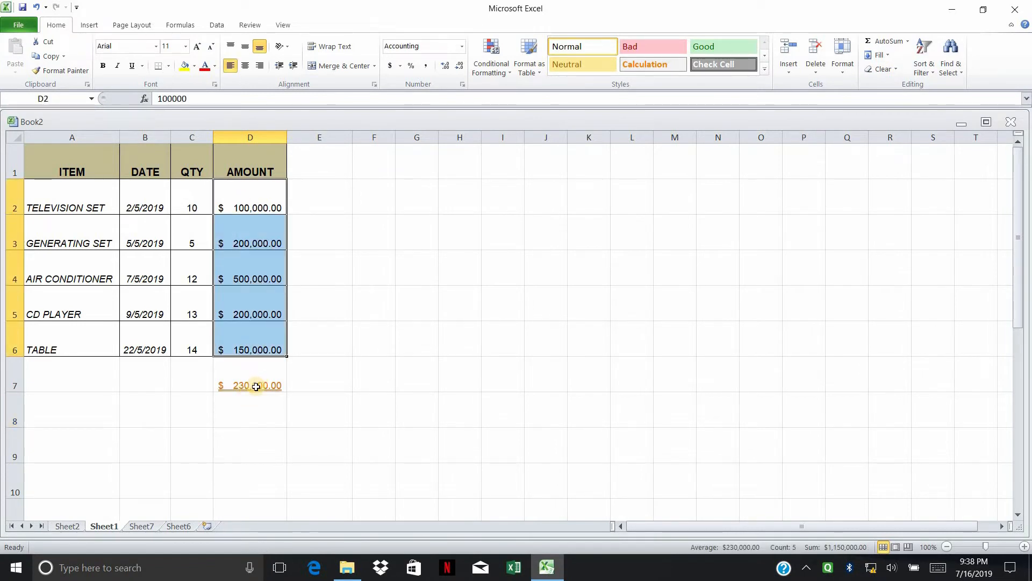
left_click(336, 384)
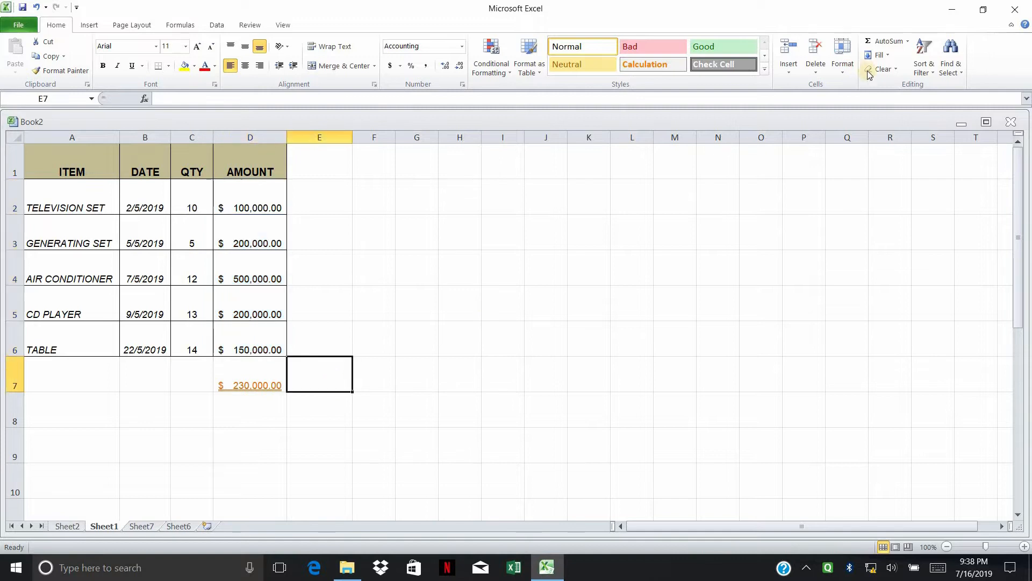
left_click(908, 42)
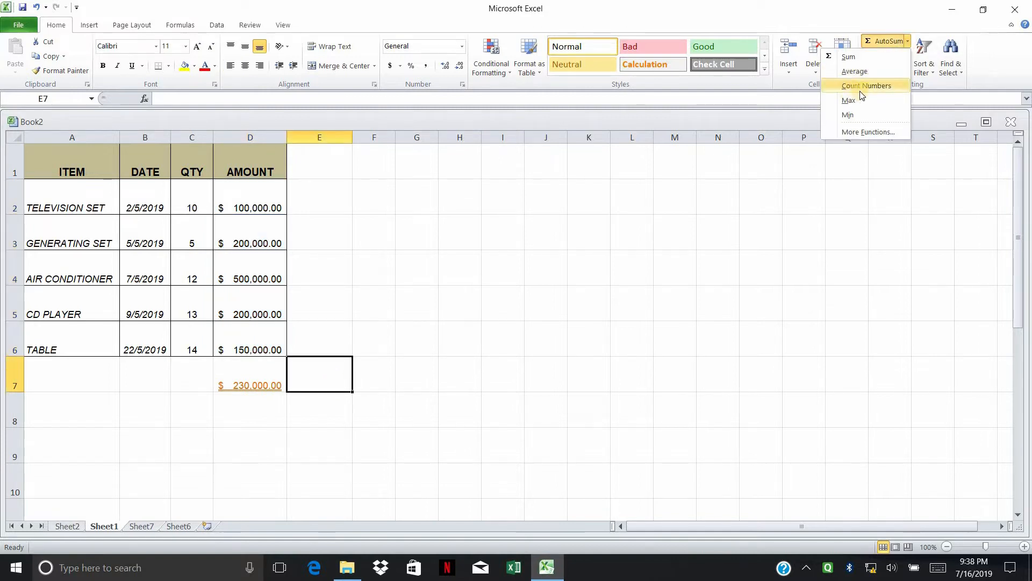
left_click(246, 365)
left_click(246, 366)
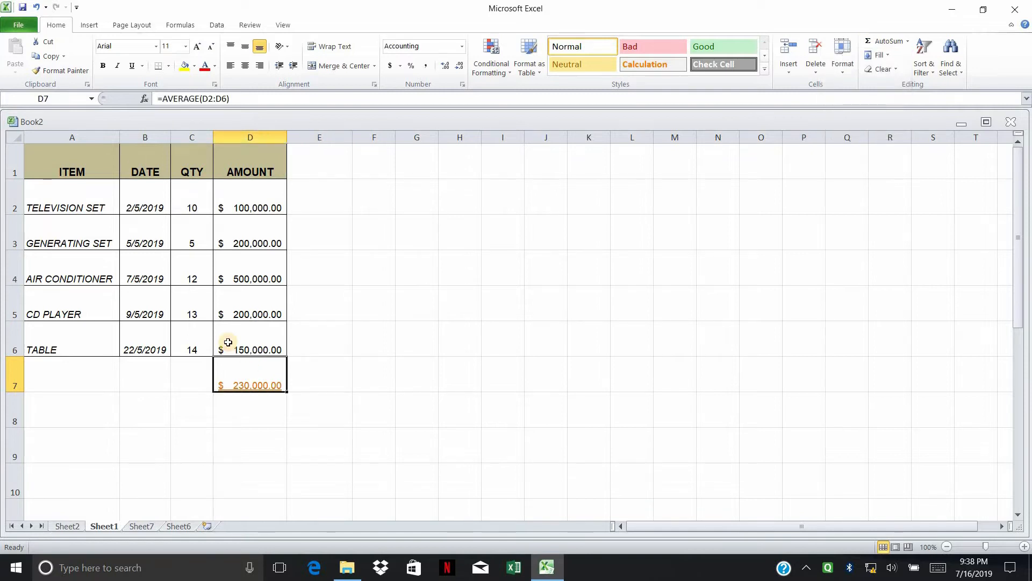
key("Delete")
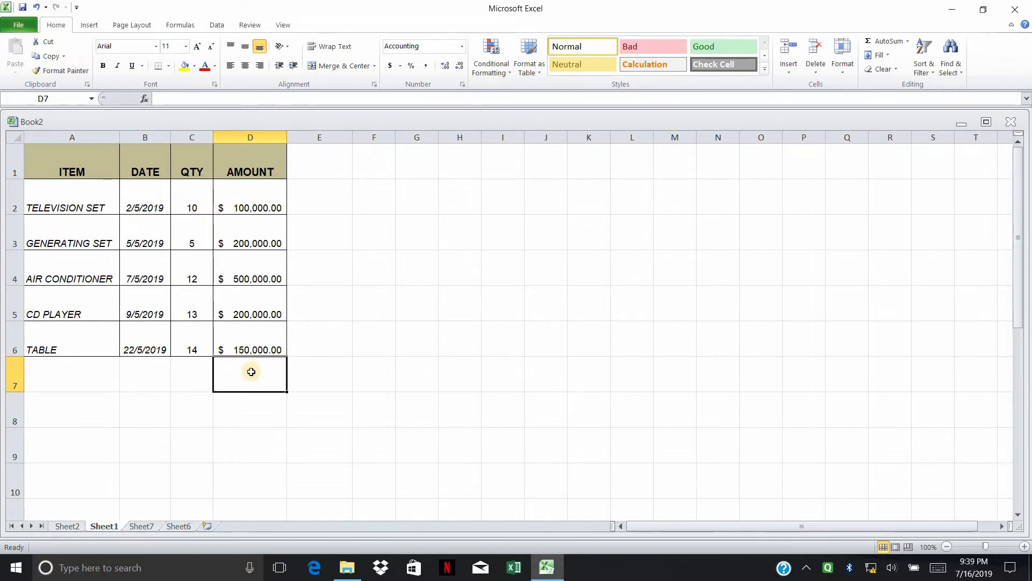
Step: Insert a COUNT of D2:D6 into D7 from the AutoSum list
left_click(907, 42)
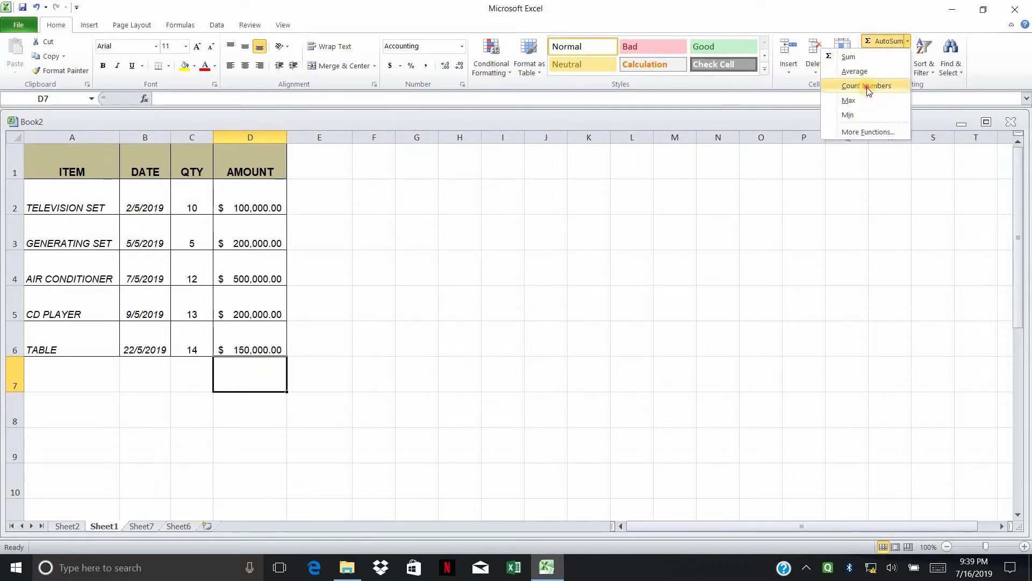
key("Return")
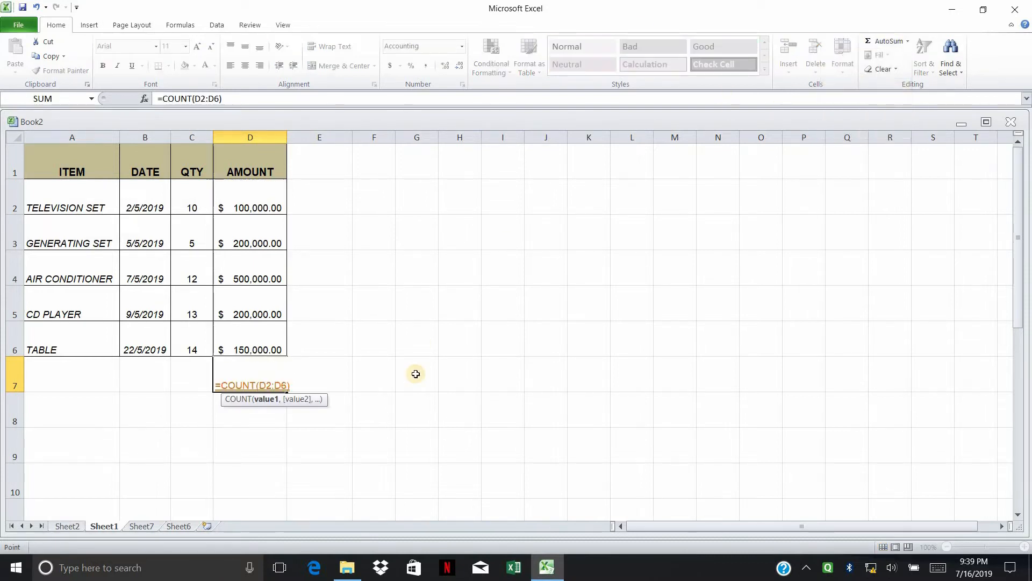
key("Return")
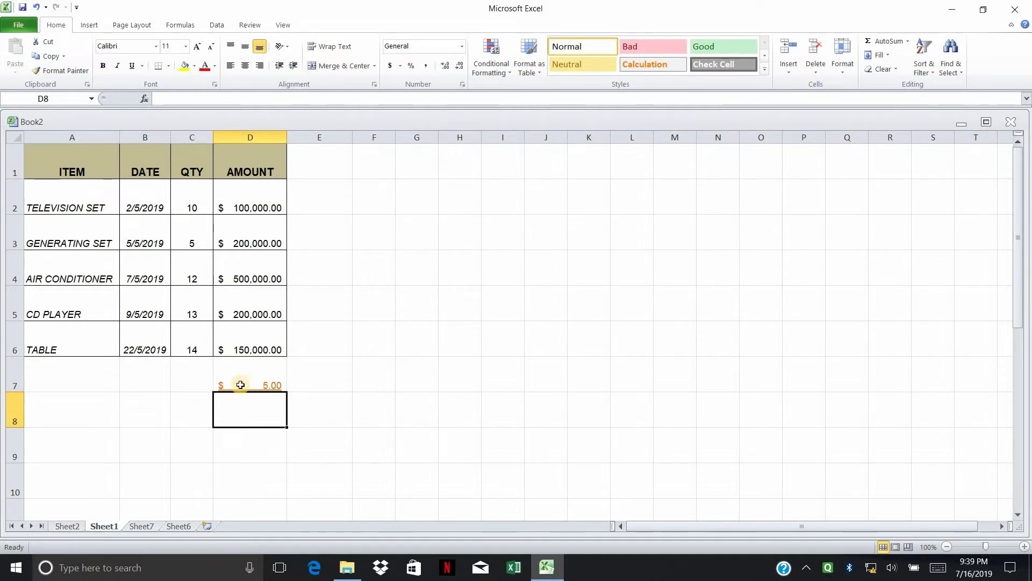
Step: Review the AMOUNT values D2 through D6, then clear the COUNT formula from D7
left_click(259, 202)
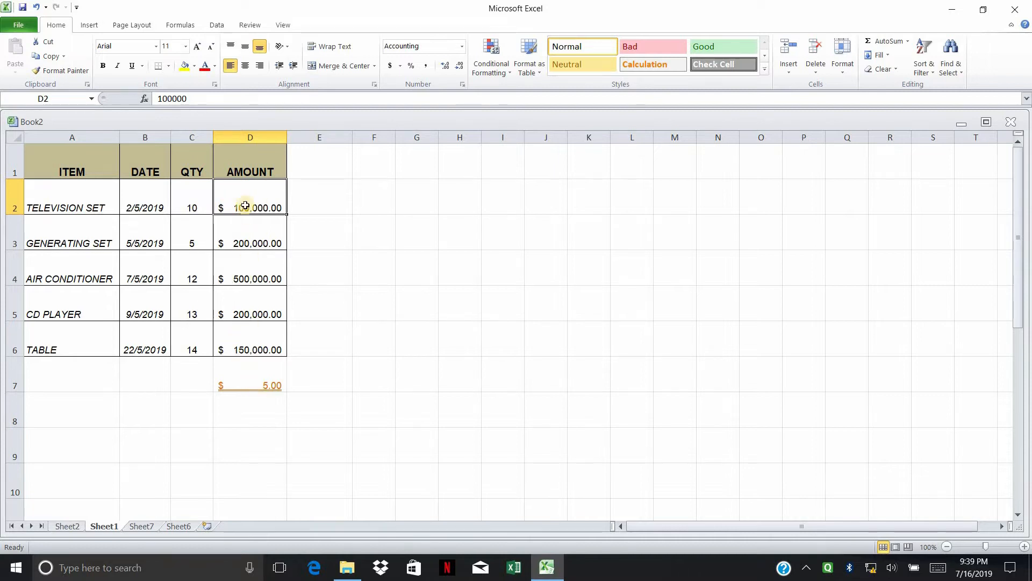
left_click(238, 243)
left_click(242, 274)
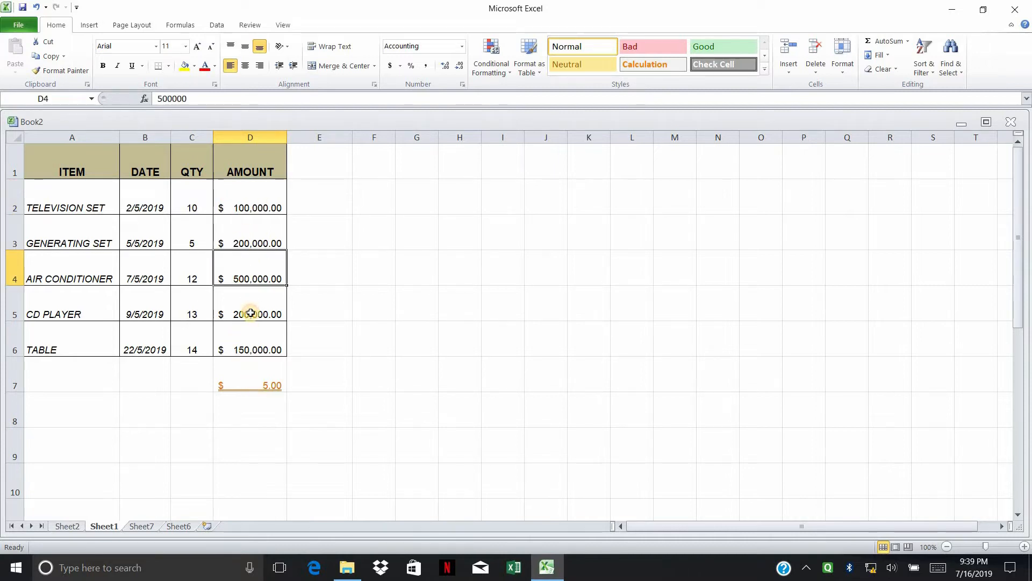
left_click(253, 313)
left_click(248, 337)
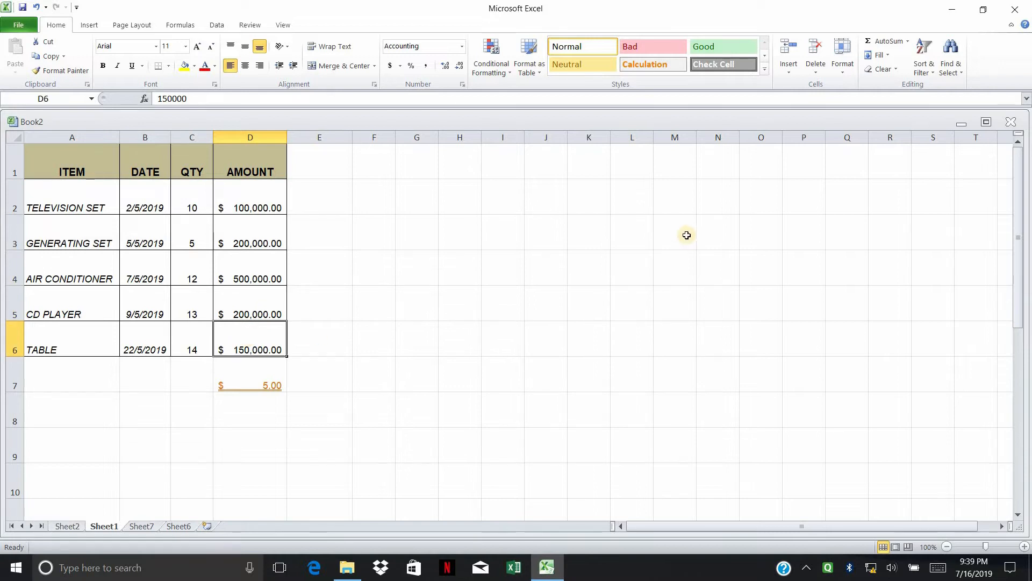
left_click(284, 384)
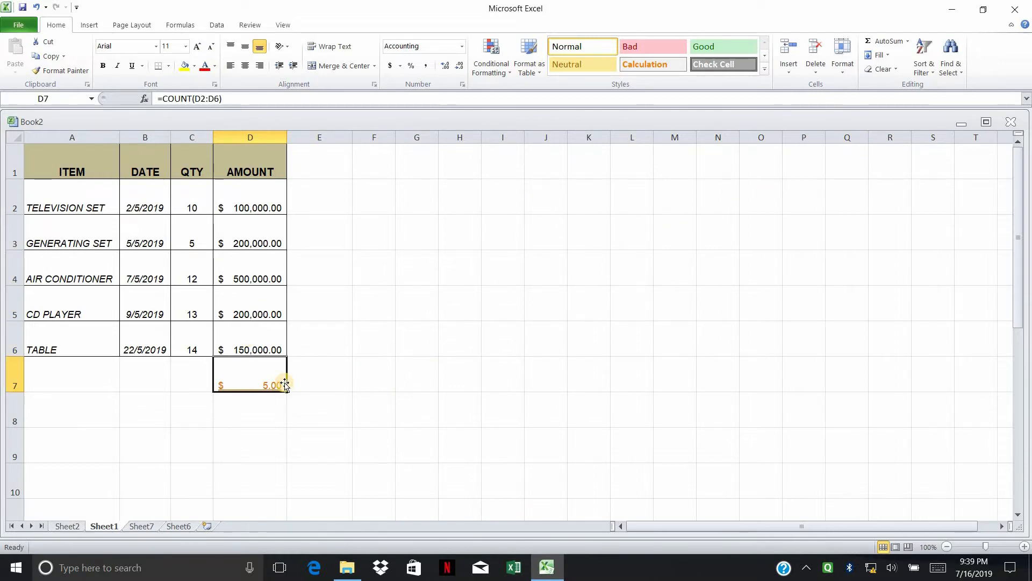
key("Delete")
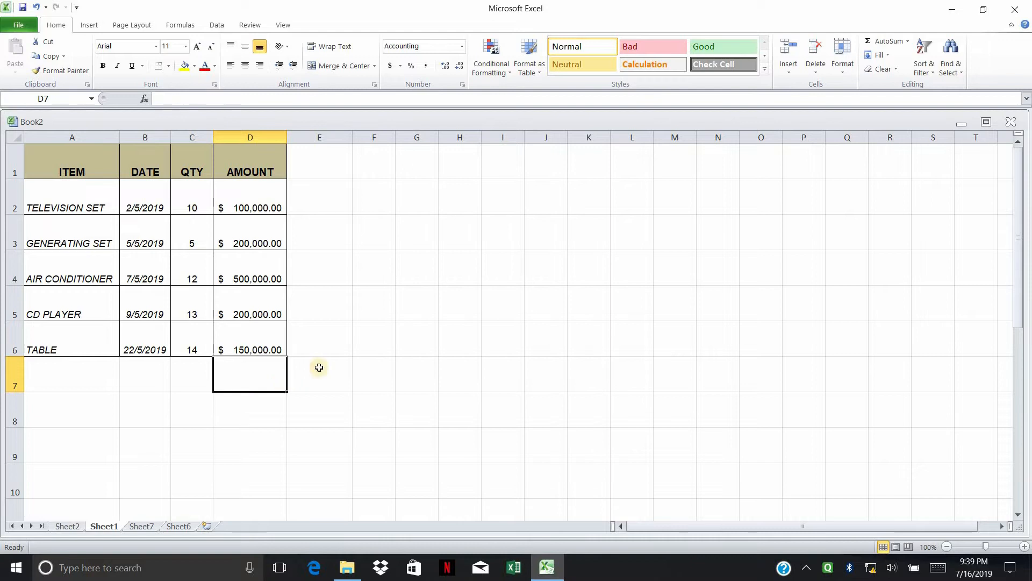
Step: Open and close the AutoSum function list without choosing a function
left_click(915, 49)
left_click(908, 42)
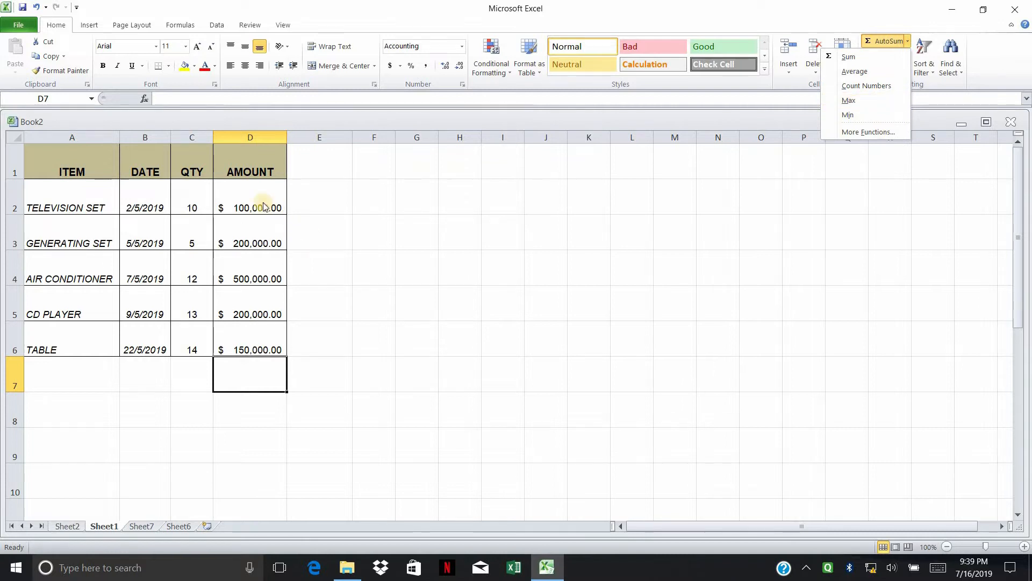
left_click(258, 256)
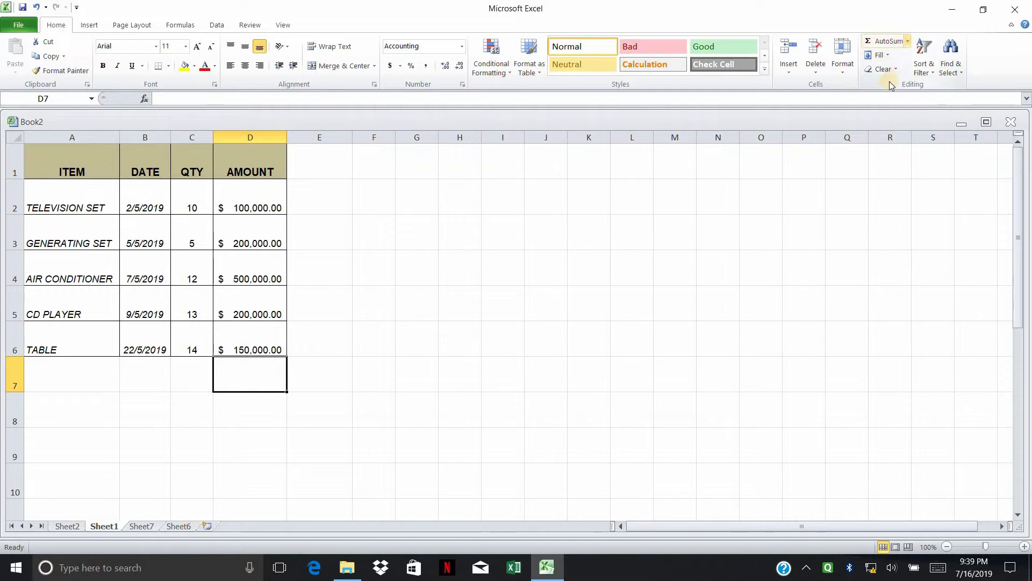
Step: Insert a MAX of D2:D6 into D7, showing $500,000.00
left_click(907, 41)
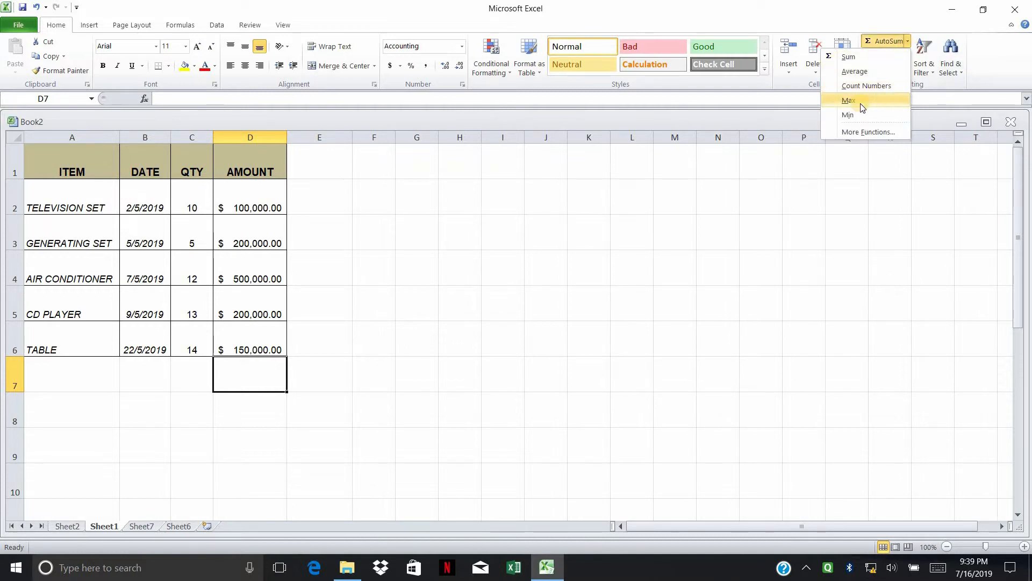
left_click(861, 104)
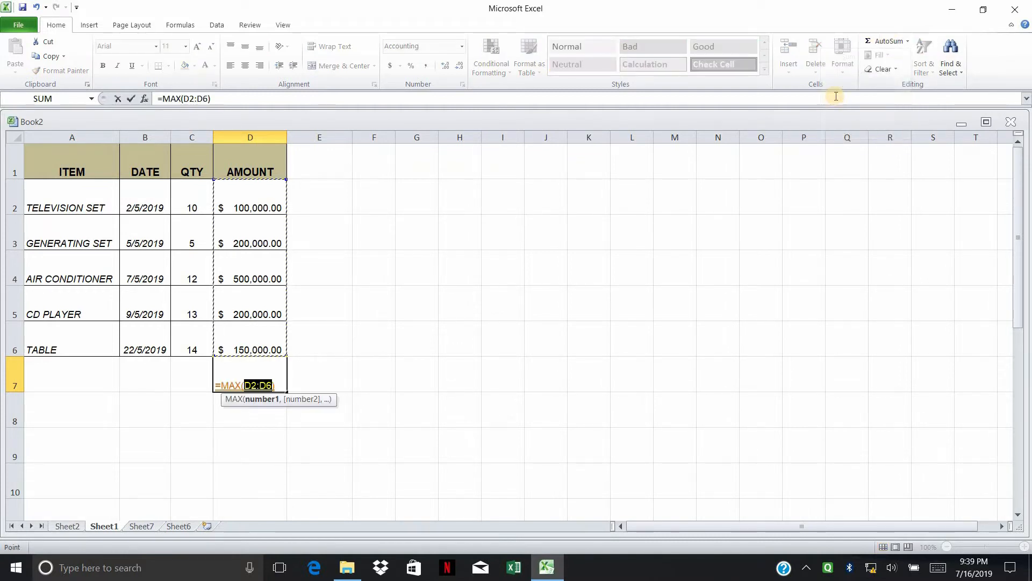
key("Return")
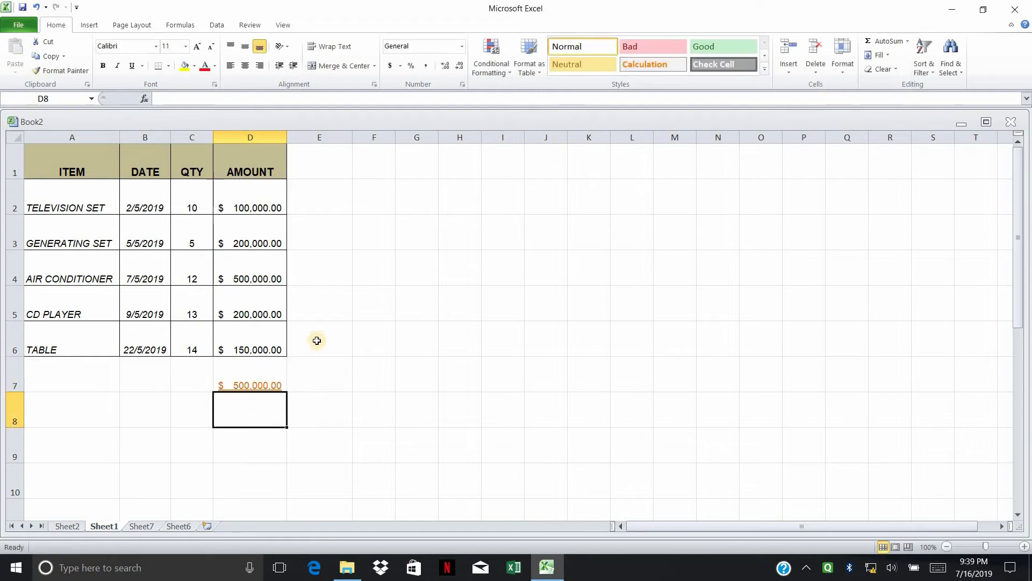
Step: Delete the MAX result from D7 and bring up the AutoSum function list
left_click(261, 371)
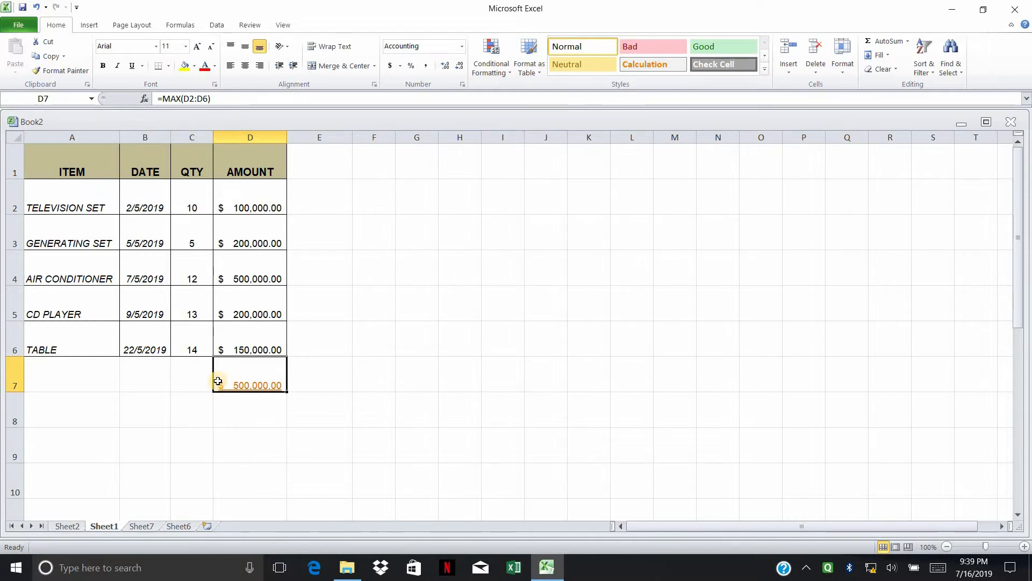
key("Delete")
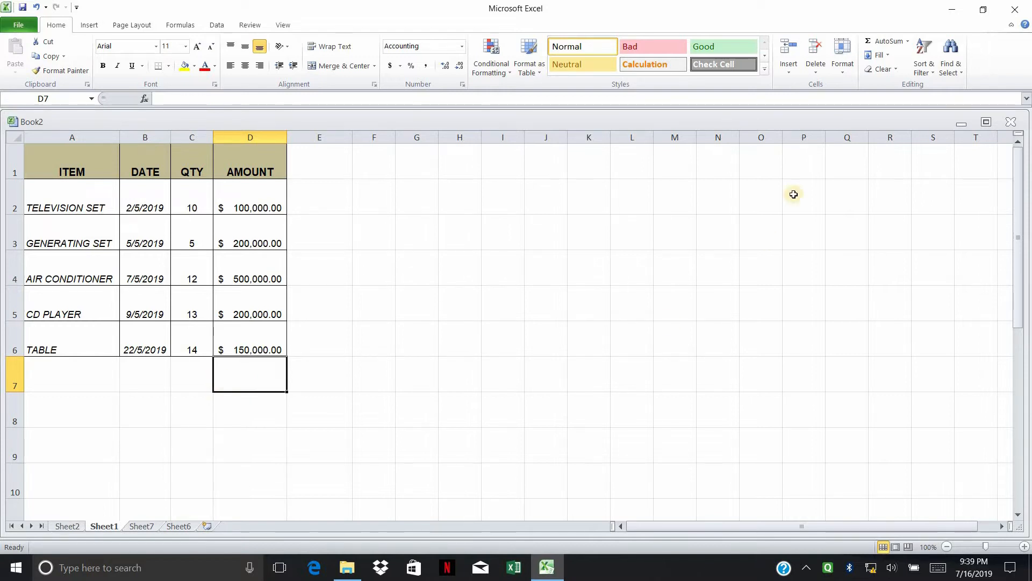
left_click(908, 41)
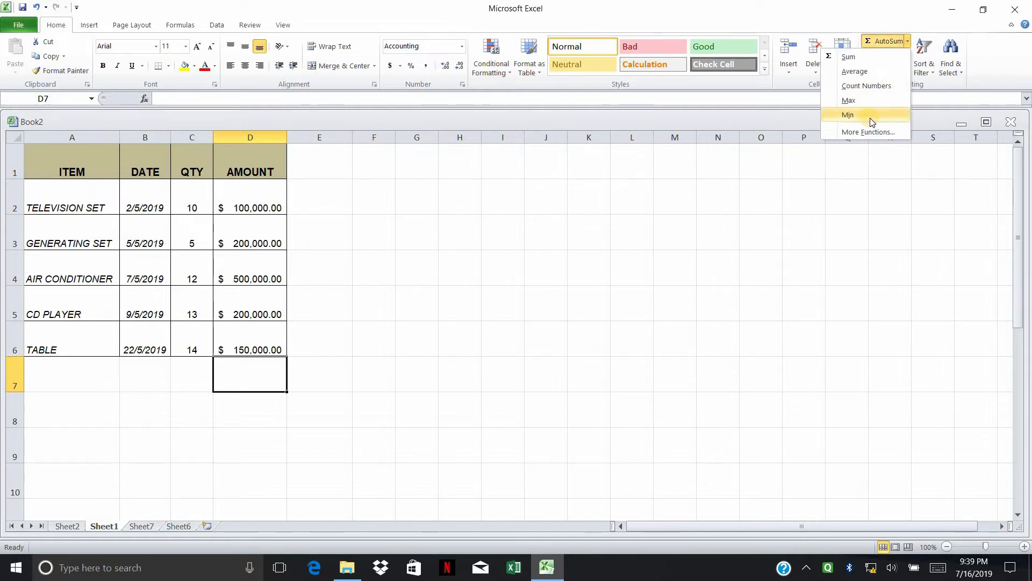
Step: Insert a MIN of D2:D6 into D7, showing $100,000.00
left_click(871, 117)
key("Return")
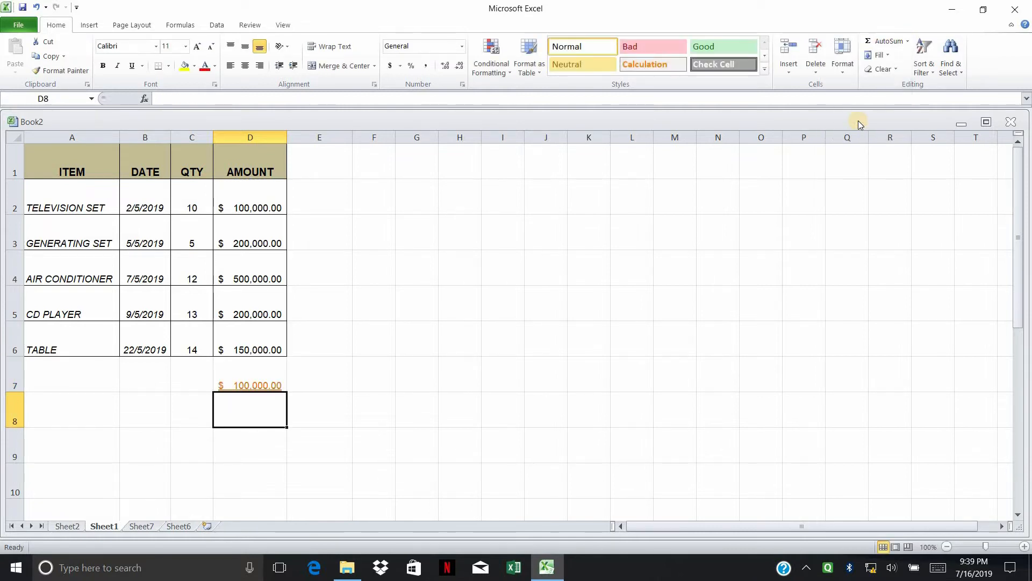
left_click(252, 379)
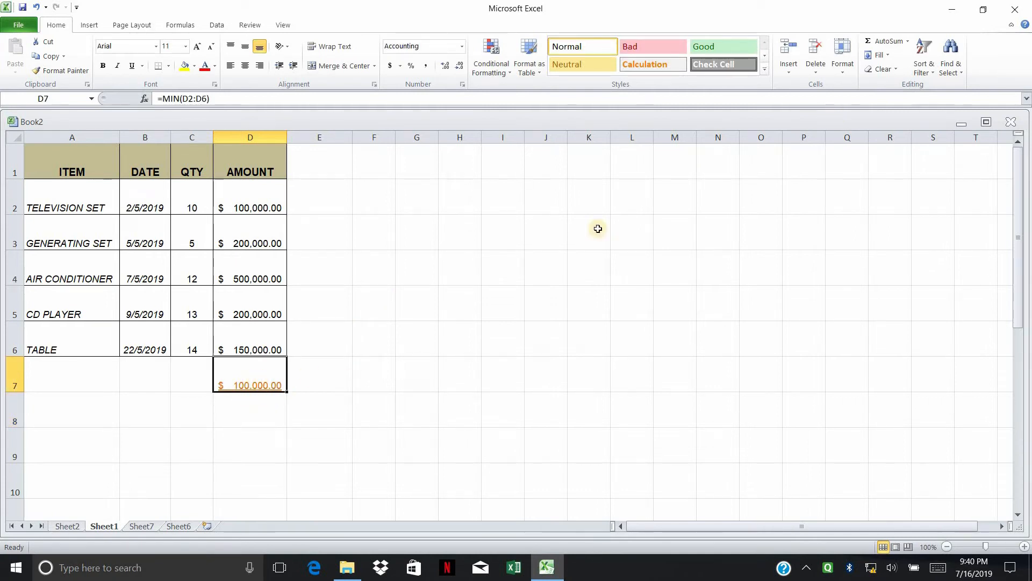
Step: Replace it with an AutoSum SUM of D2:D6 totalling $1,150,000.00
left_click(916, 48)
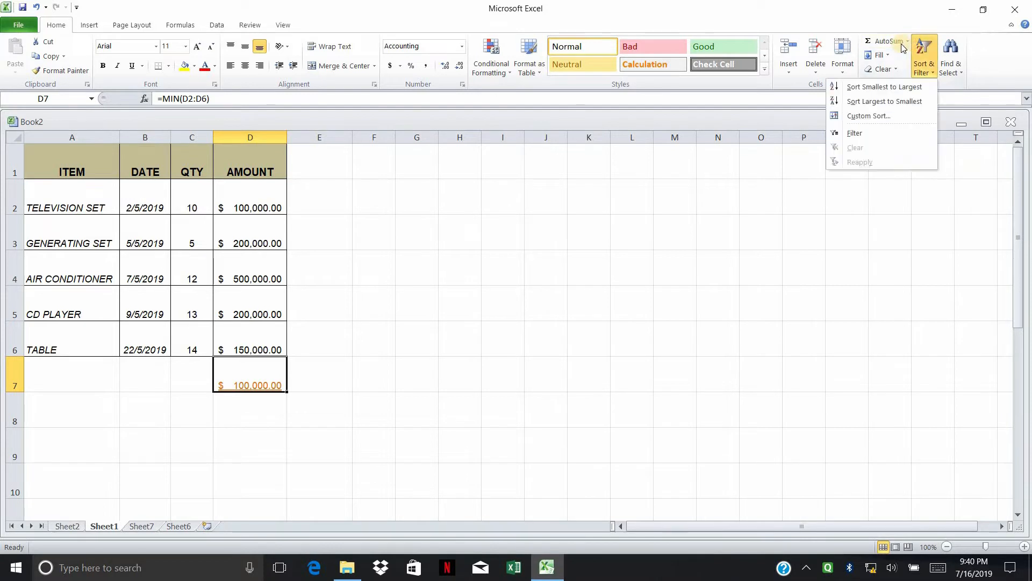
left_click(902, 45)
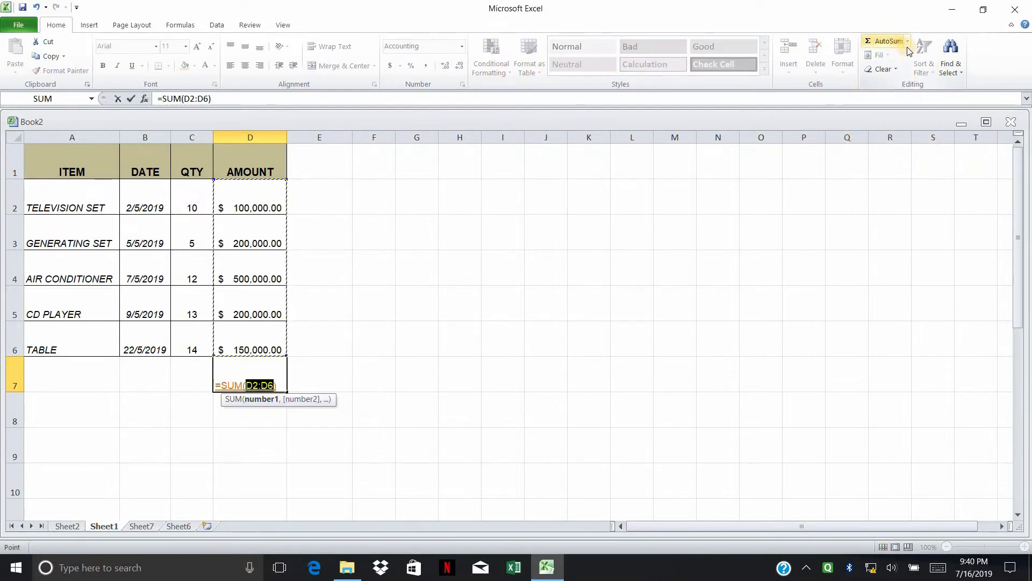
key("Return")
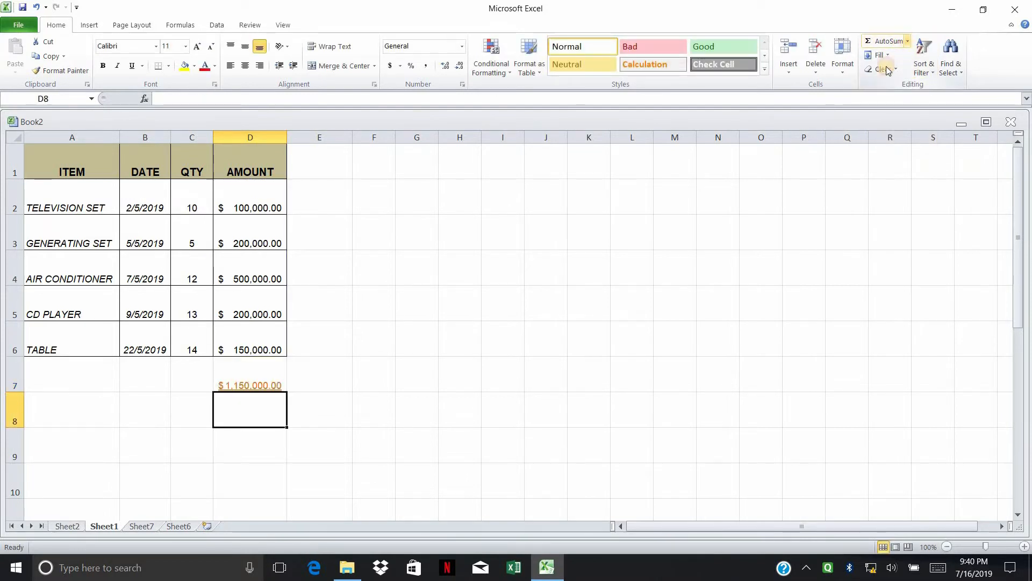
Step: Clear the SUM total from D7, leaving the cell without a formula
left_click(908, 41)
left_click(899, 43)
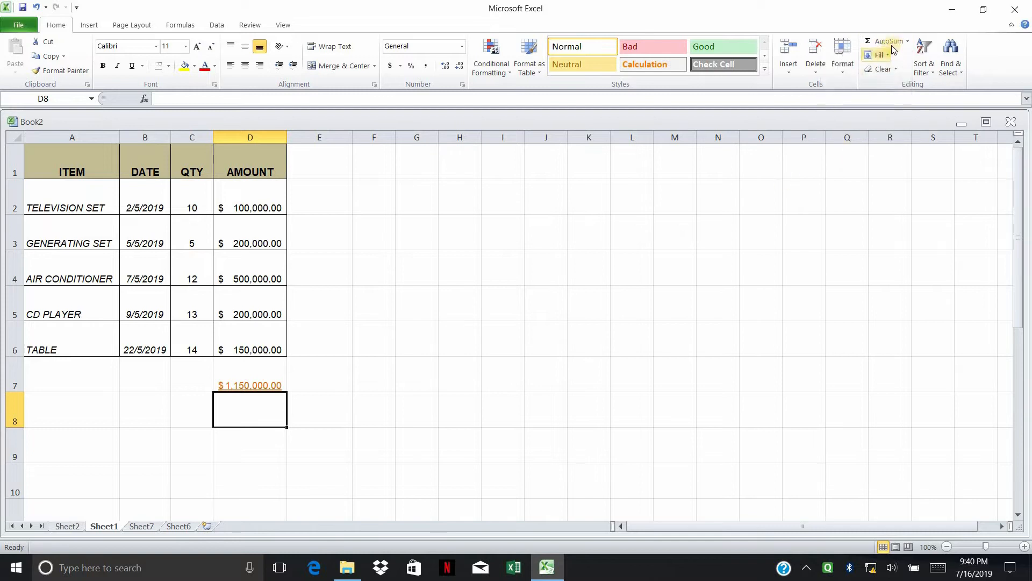
left_click(274, 386)
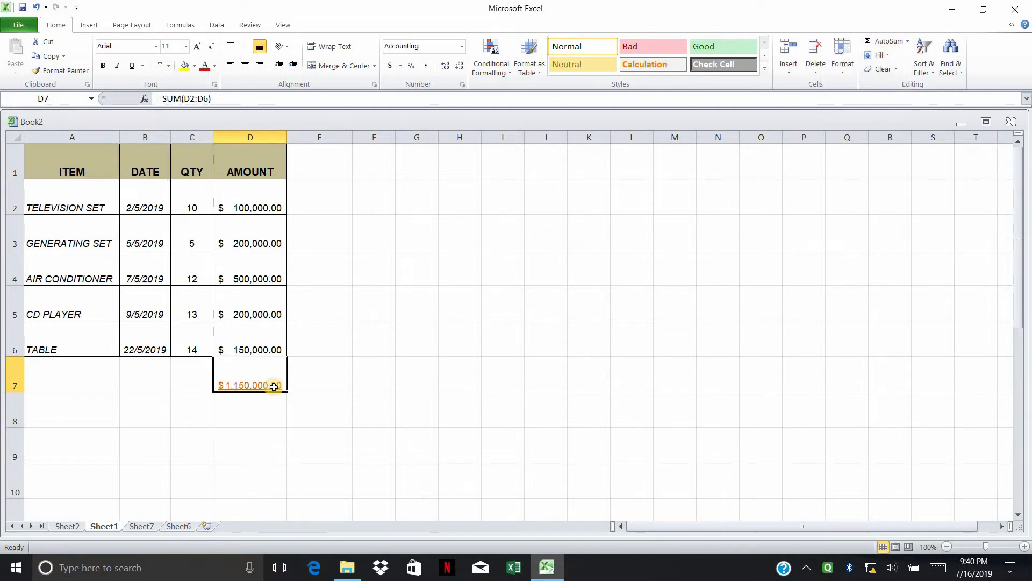
key("Delete")
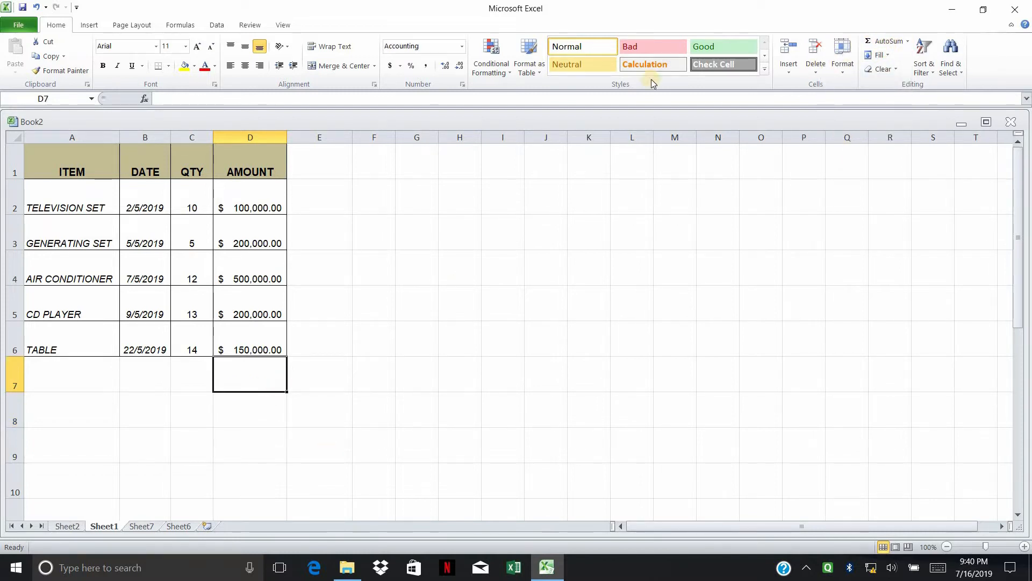
Step: Look over the Fill options and pick out the quantity 14 in C6 and empty C7
left_click(880, 56)
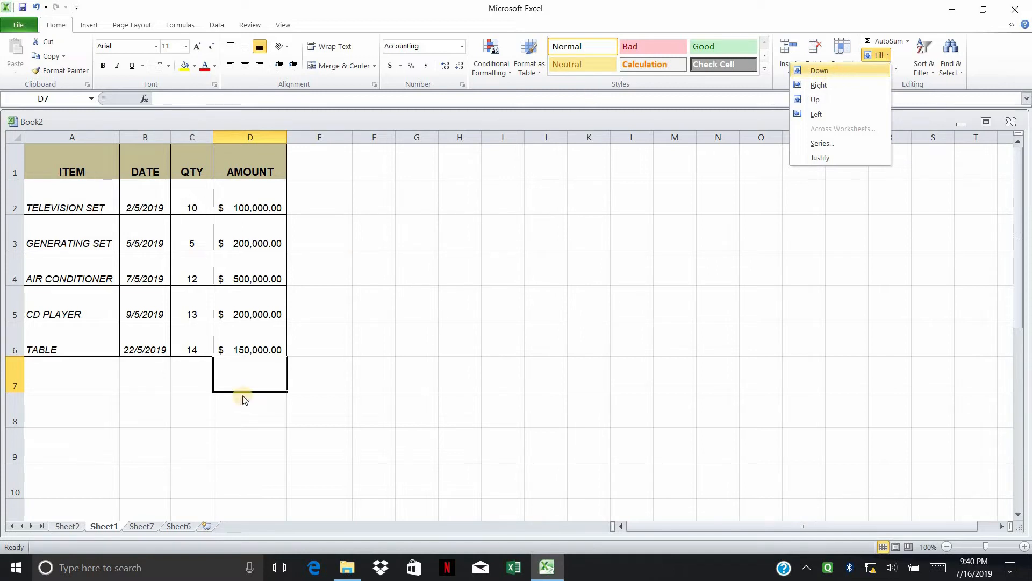
left_click(659, 235)
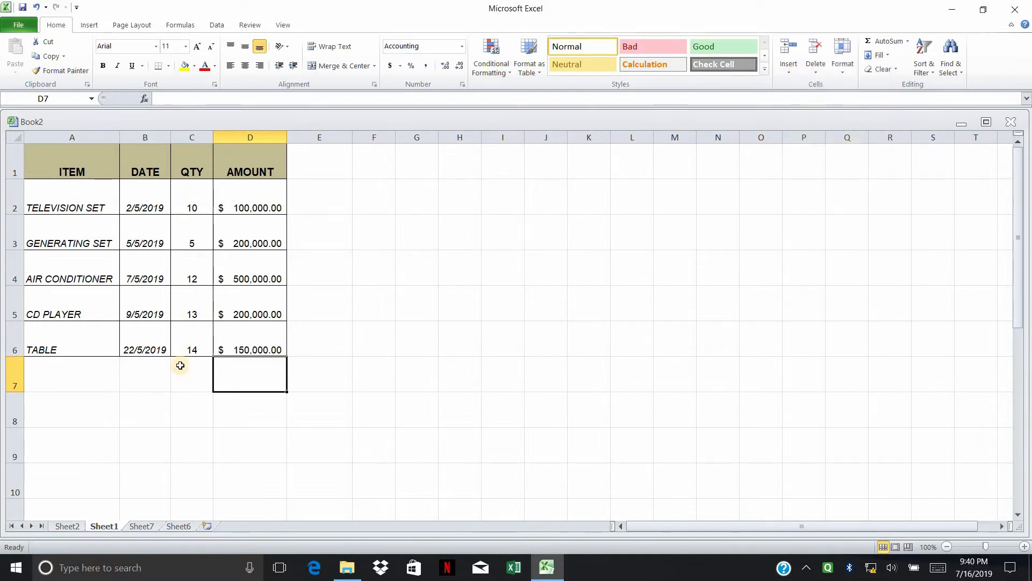
key("Left")
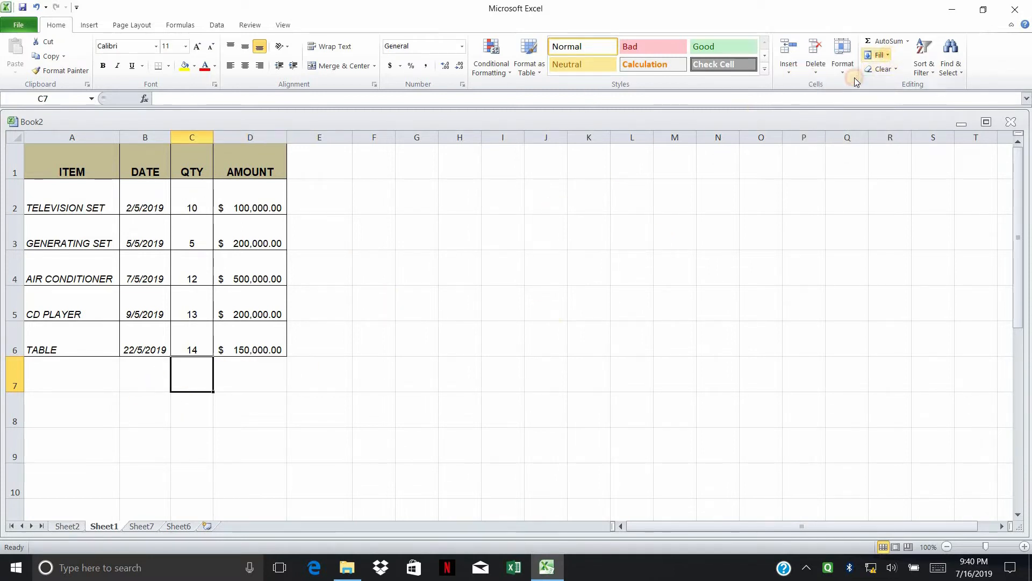
left_click(876, 54)
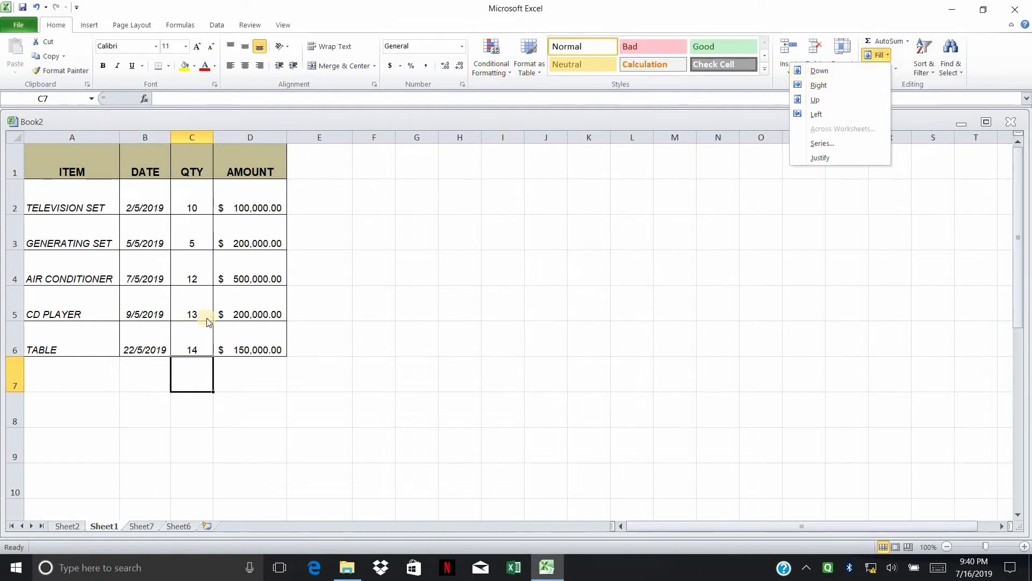
left_click(196, 342)
left_click(200, 335)
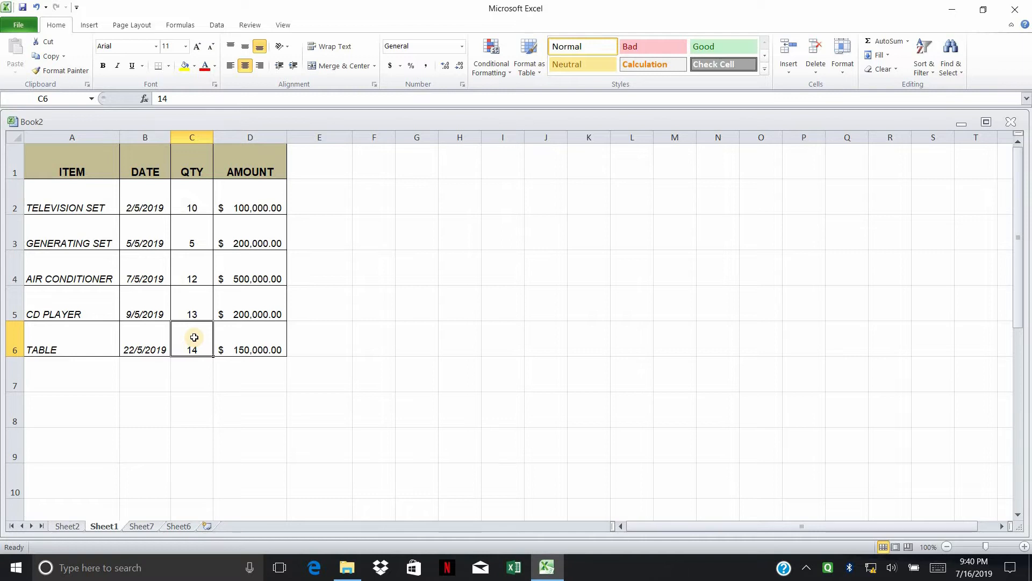
key("Return")
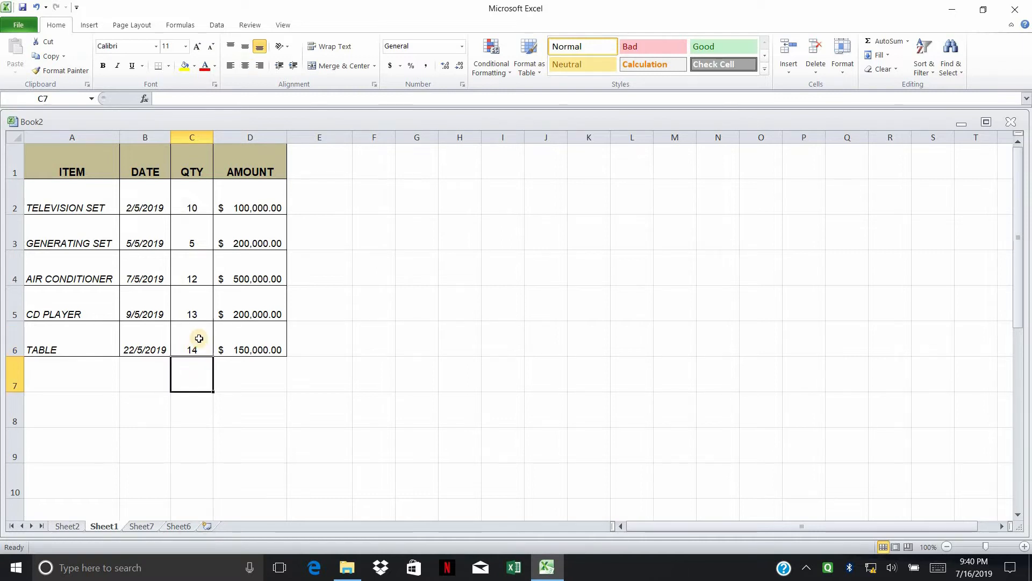
left_click(198, 337)
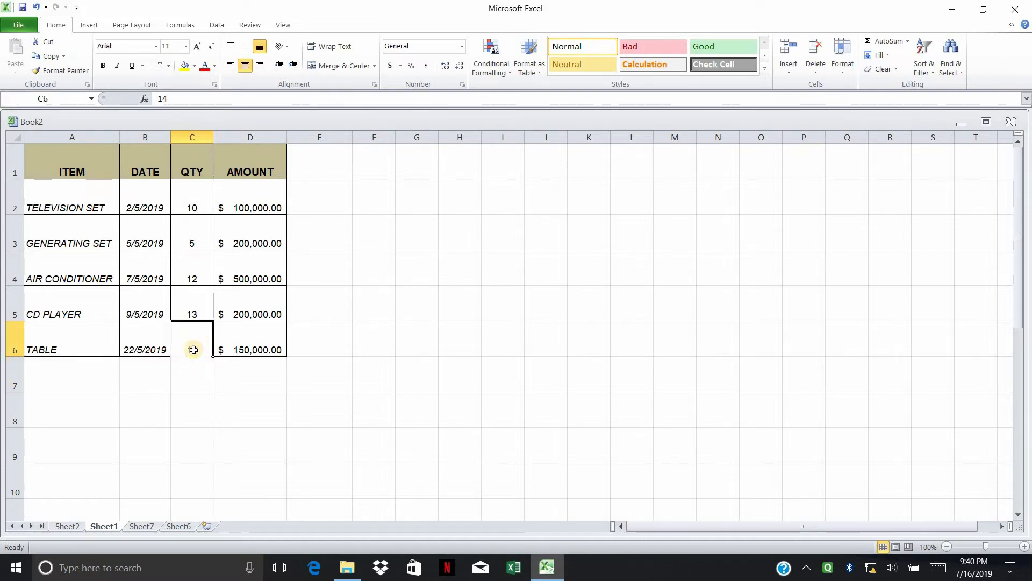
key("Return")
left_click(195, 337)
left_click(191, 378)
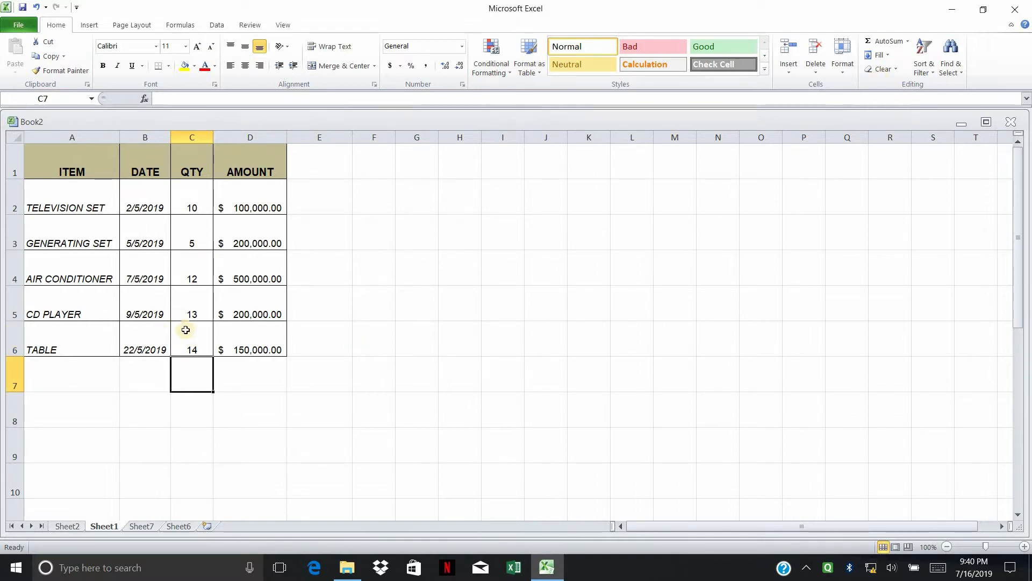
left_click(217, 327)
left_click(198, 336)
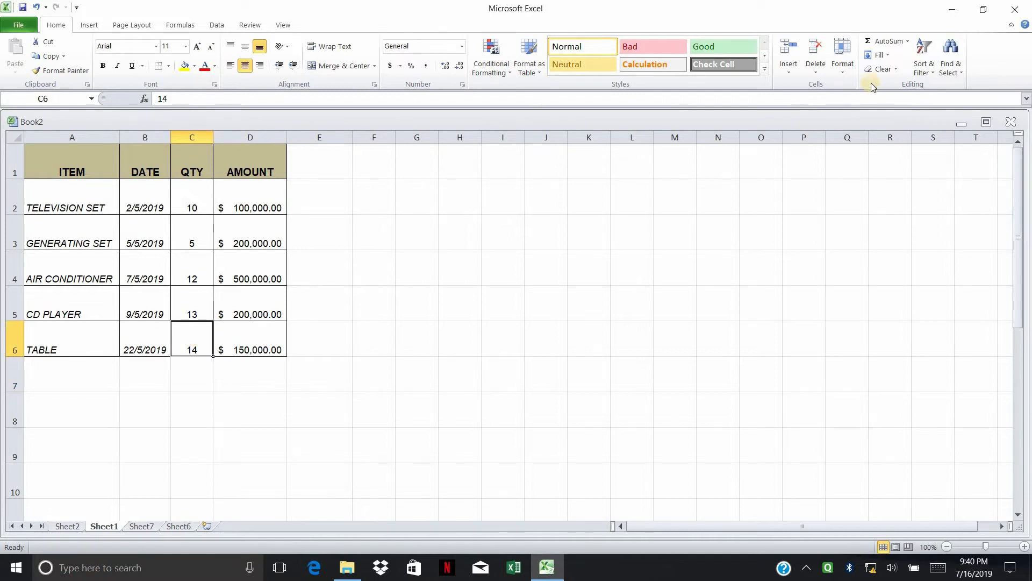
Step: Fill Down into C7 to copy the 14 from C6, then check the copied value
left_click(889, 56)
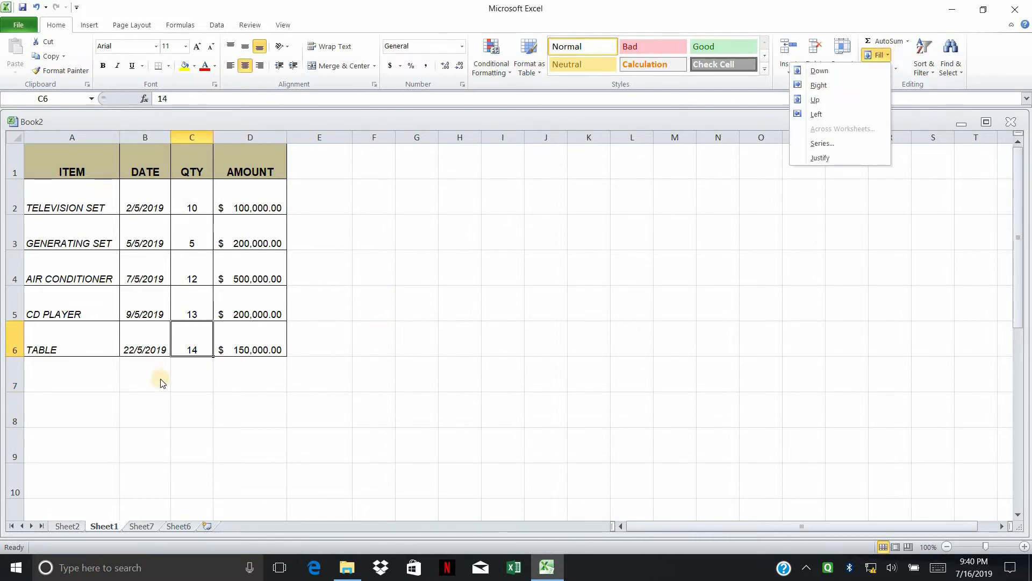
left_click(200, 370)
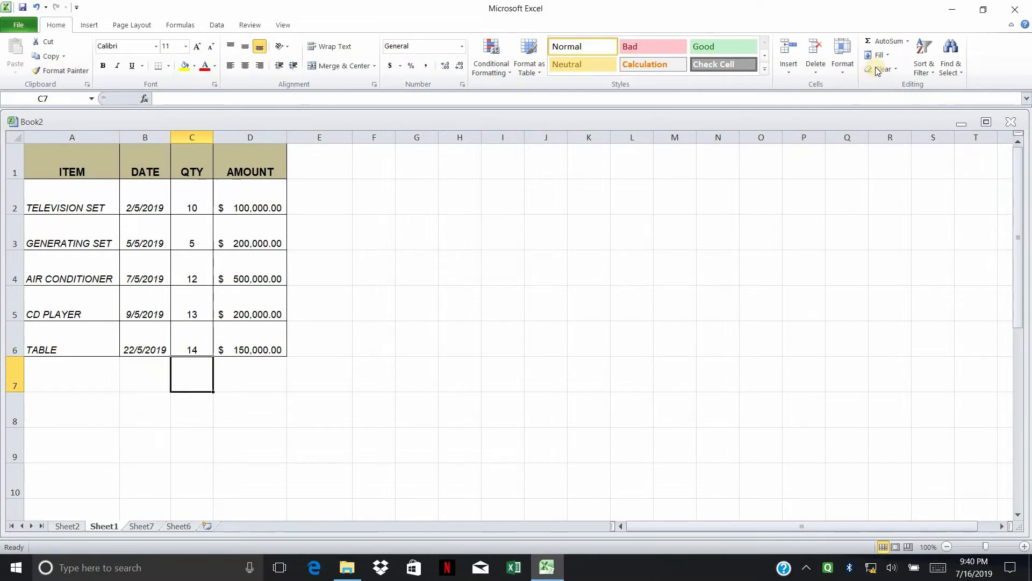
left_click(888, 56)
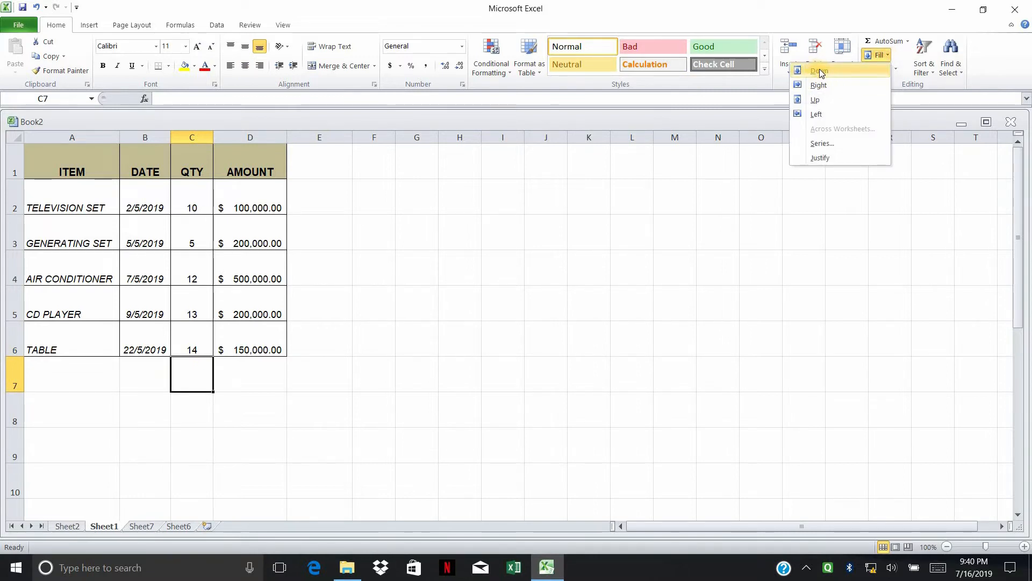
left_click(821, 72)
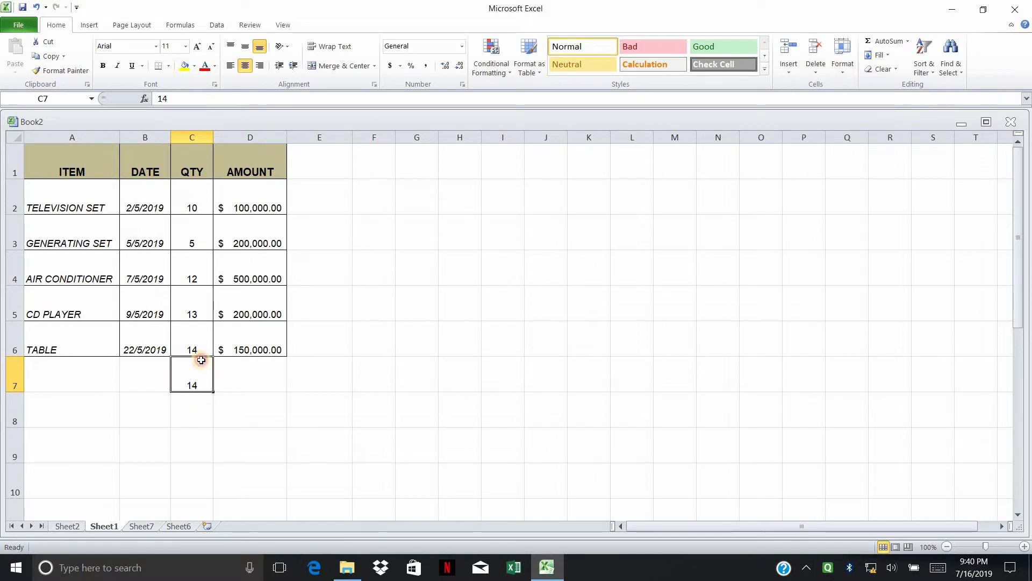
key("Return")
left_click_drag(192, 338, 193, 394)
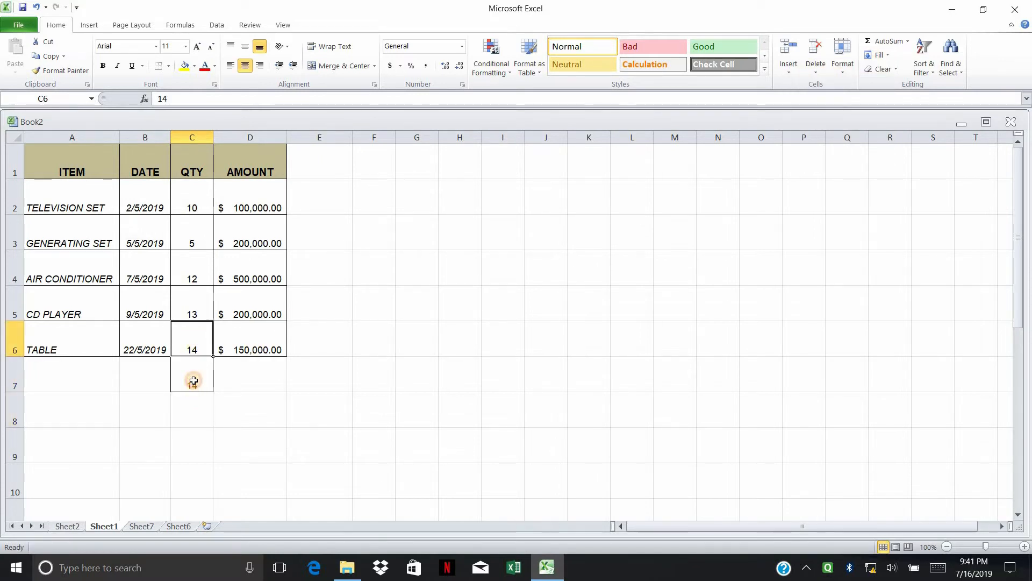
left_click(194, 381)
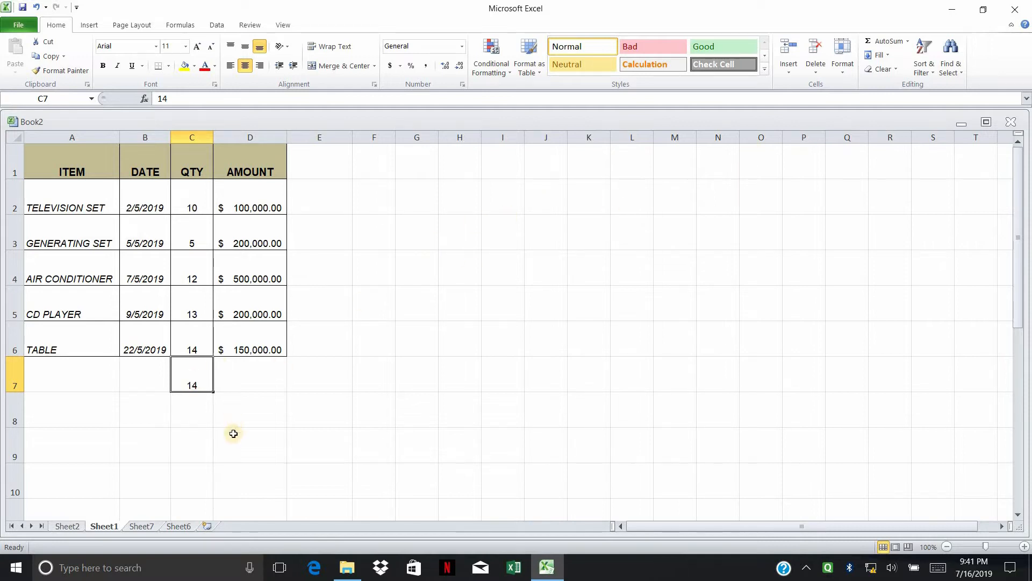
key("Return")
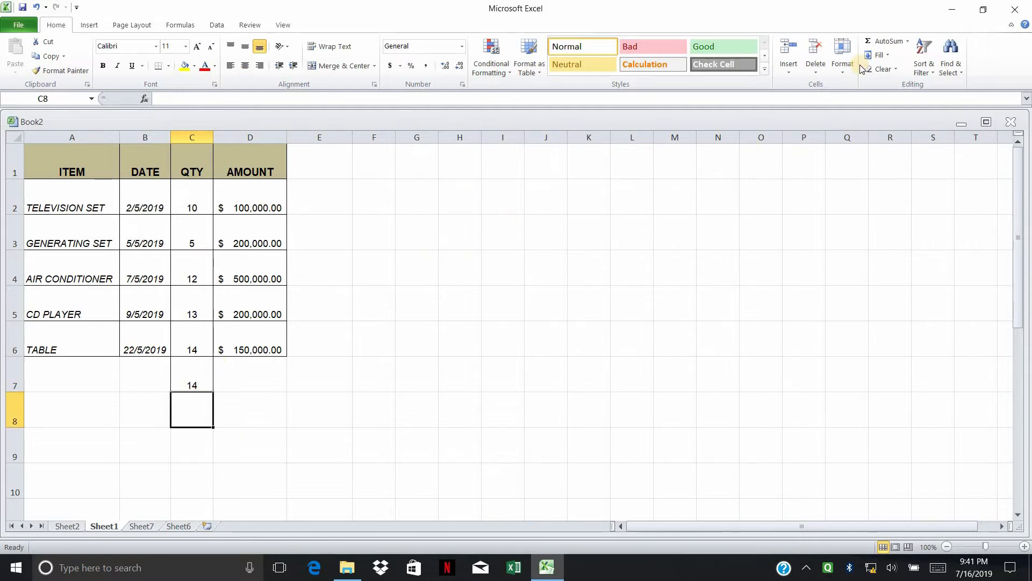
left_click(890, 58)
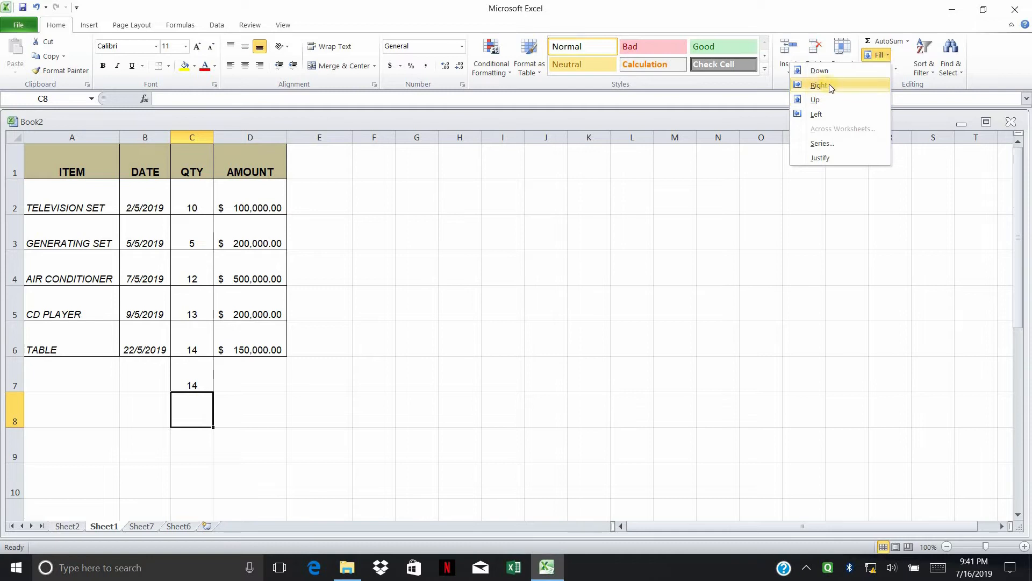
Step: Fill the $500,000.00 amount right into E4, compare it with D4, then delete it
left_click(318, 275)
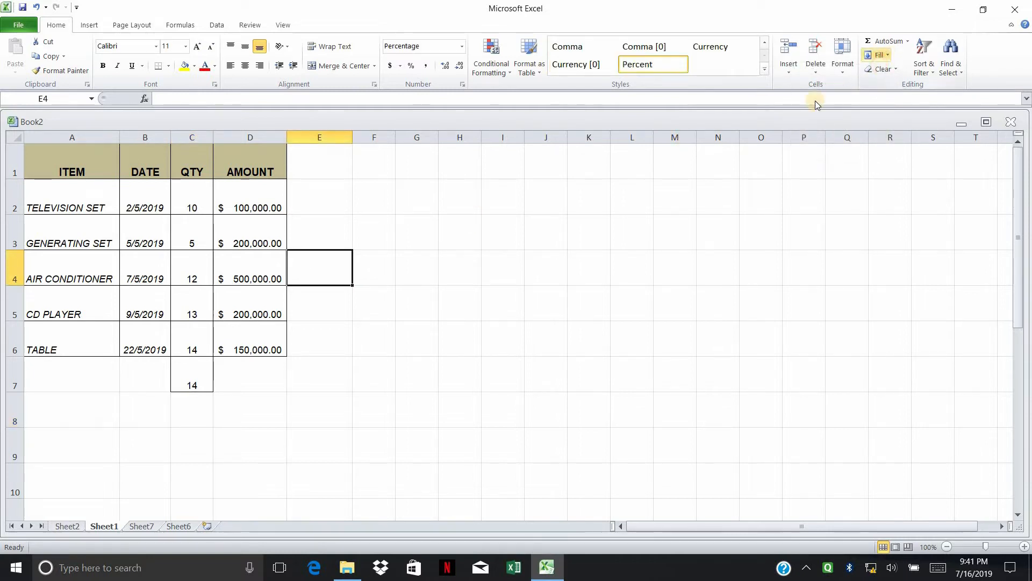
left_click(878, 55)
left_click(823, 87)
left_click(348, 297)
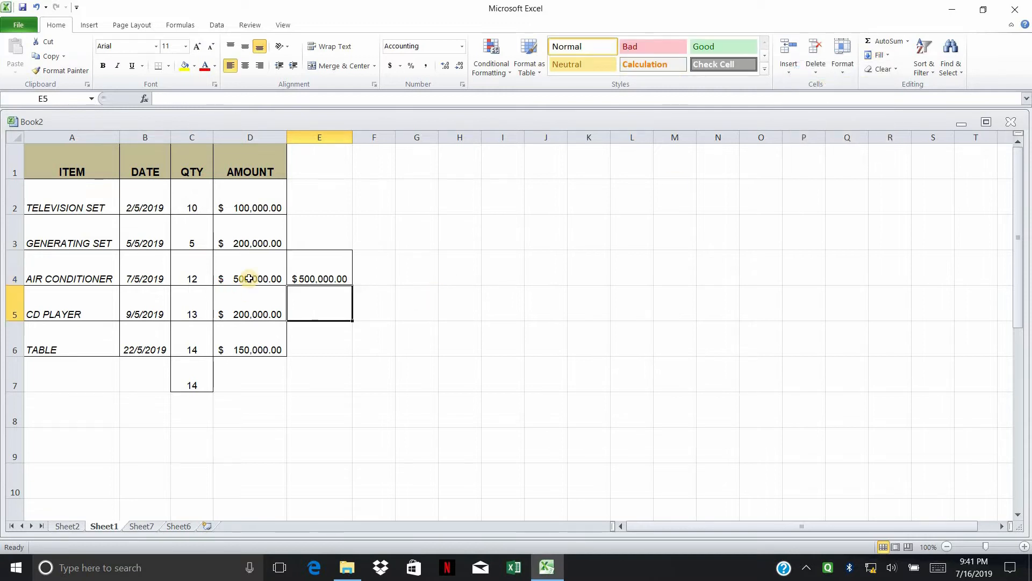
left_click(272, 276)
left_click(315, 273)
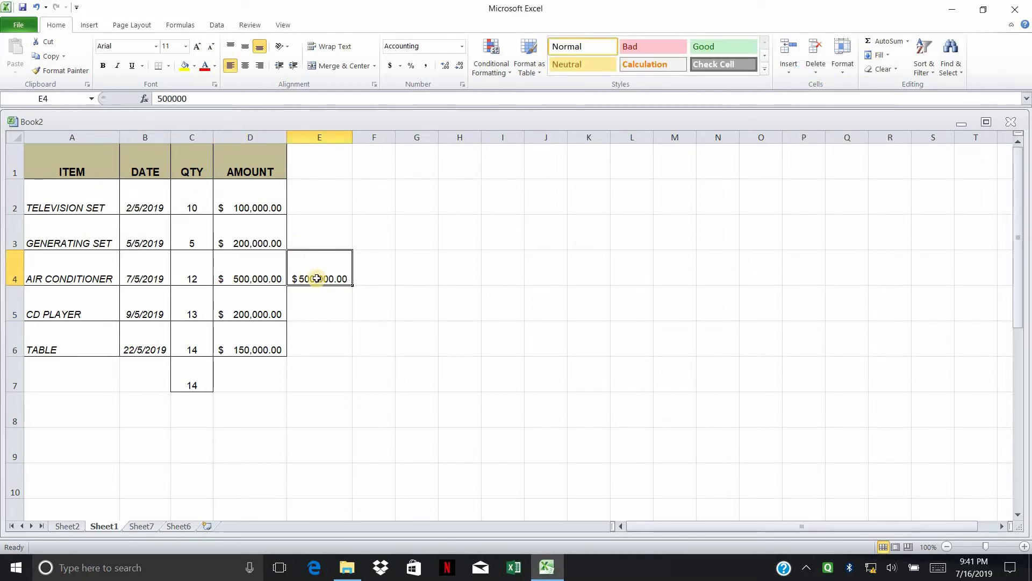
key("Delete")
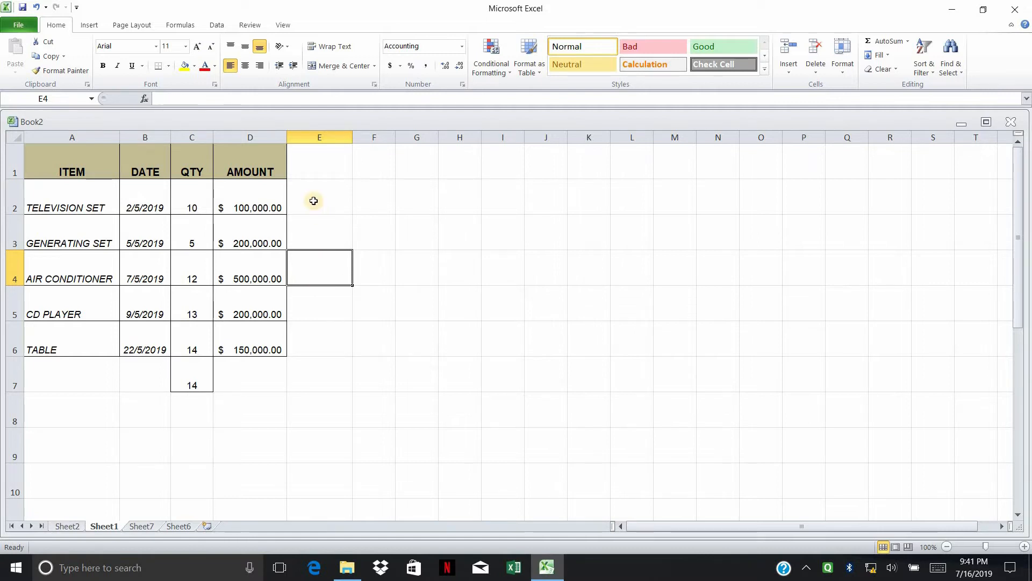
Step: Fill Right to copy the five column D amounts into E2:E6
left_click_drag(312, 202, 319, 337)
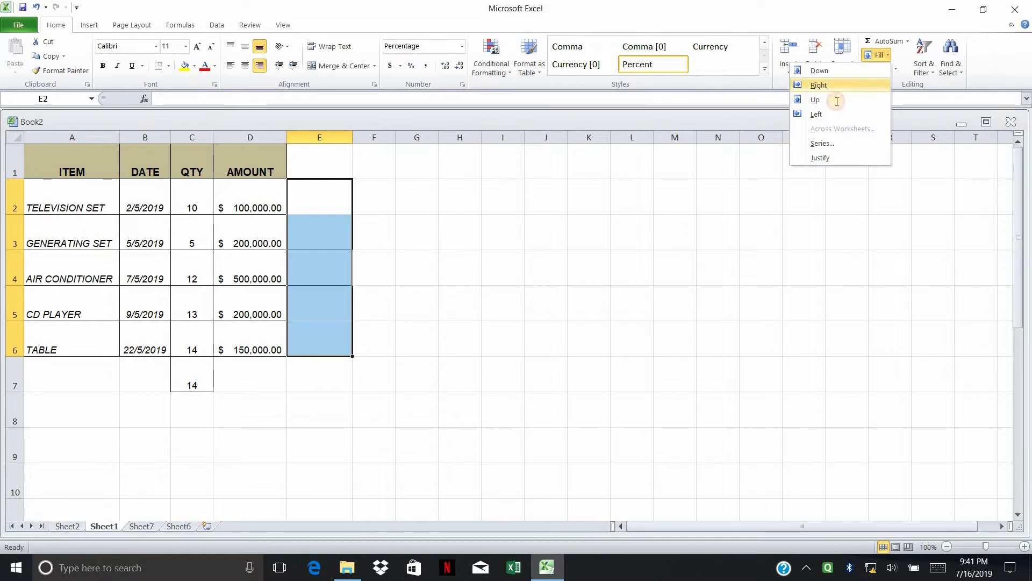
left_click(841, 86)
left_click(631, 267)
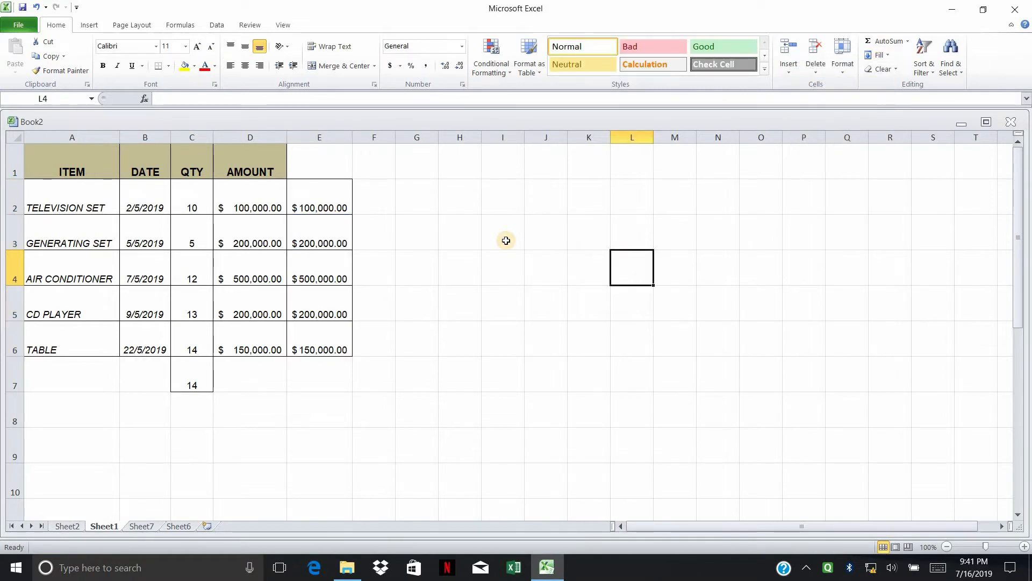
left_click_drag(330, 203, 337, 338)
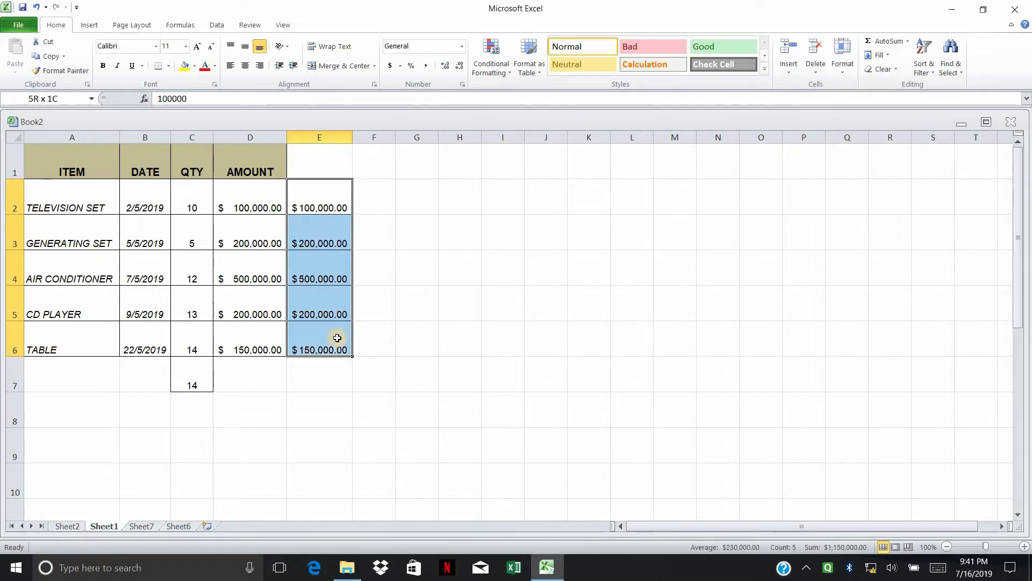
left_click(382, 313)
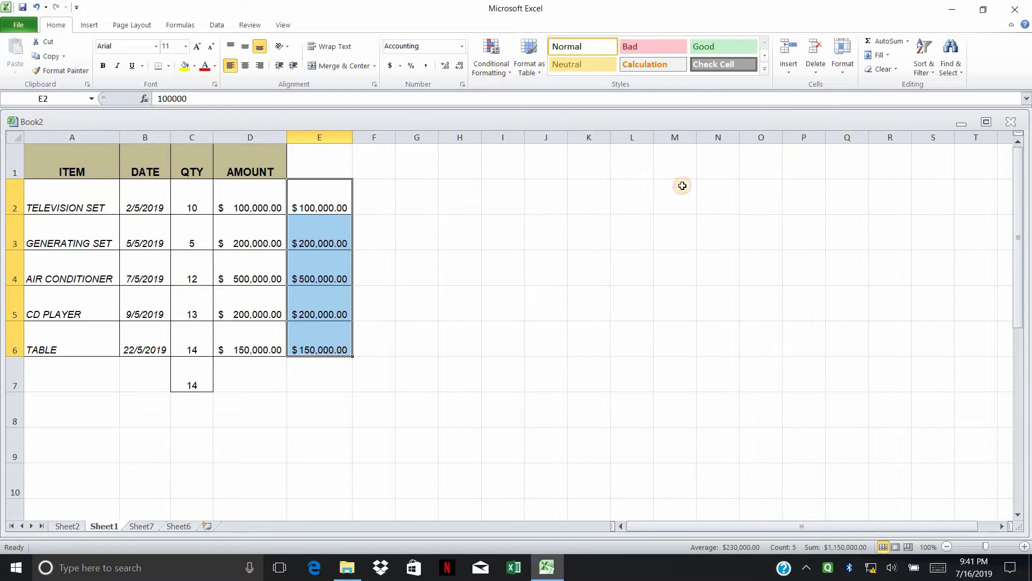
left_click(889, 54)
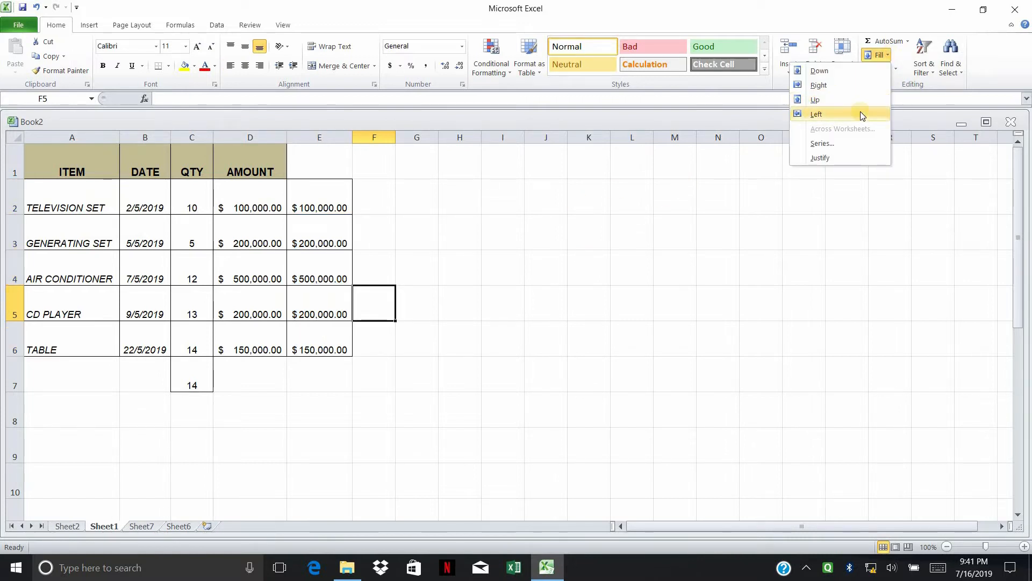
Step: Insert a blank row above the header row
left_click(20, 167)
left_click(20, 166)
right_click(79, 171)
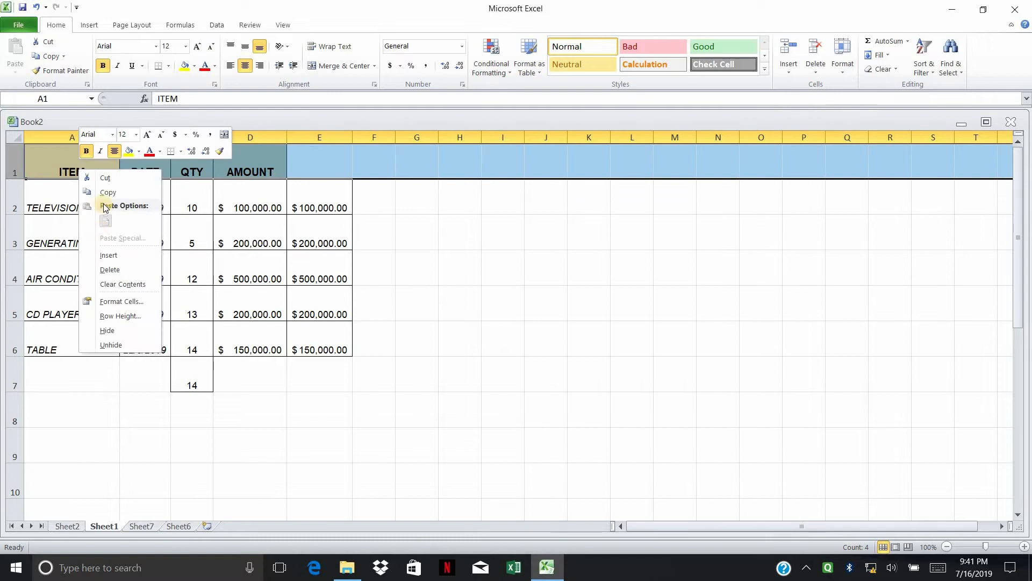
left_click(149, 263)
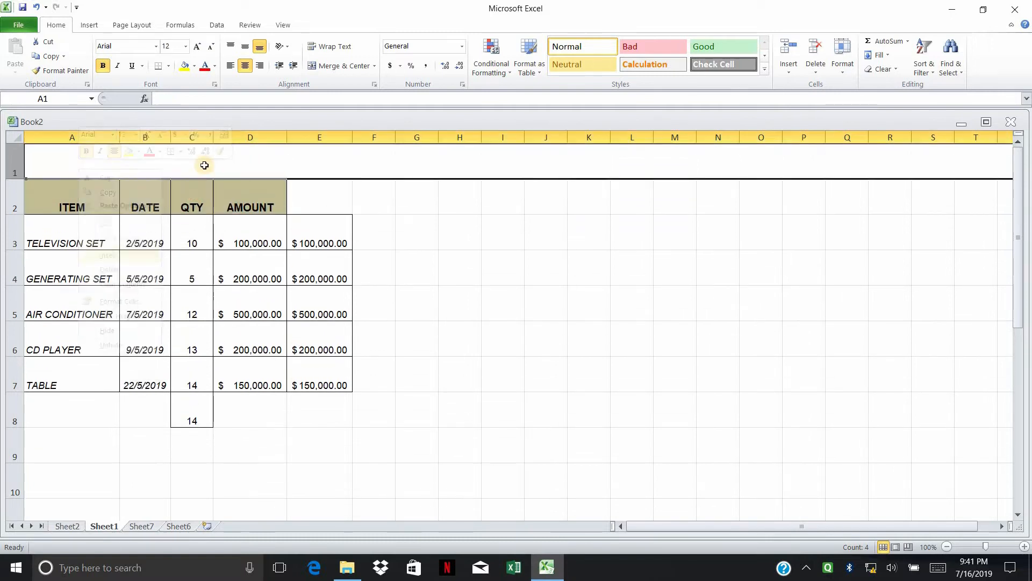
Step: Fill D1 up from the AMOUNT header, then delete its text to keep only the tan fill
left_click(233, 173)
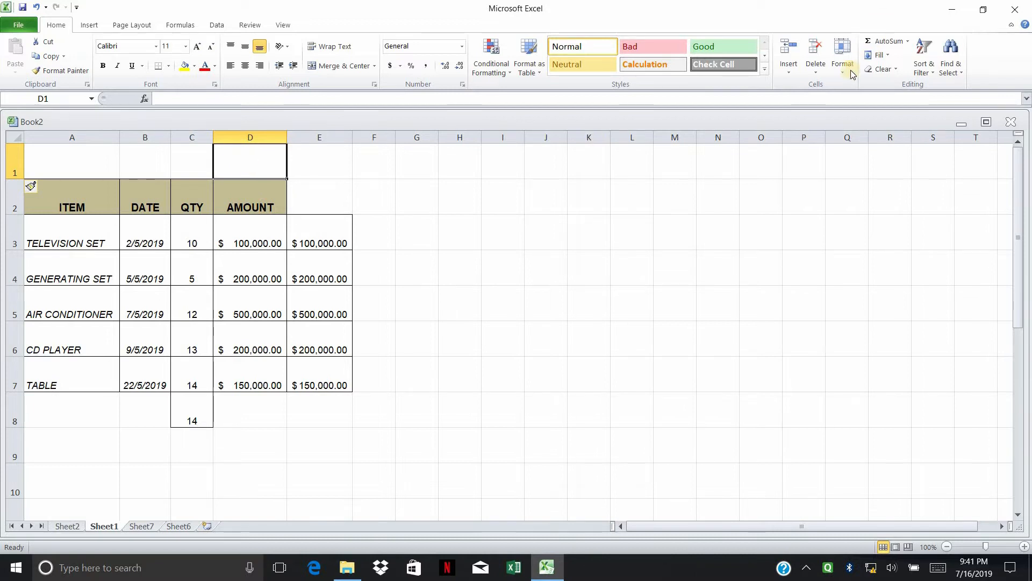
left_click(879, 54)
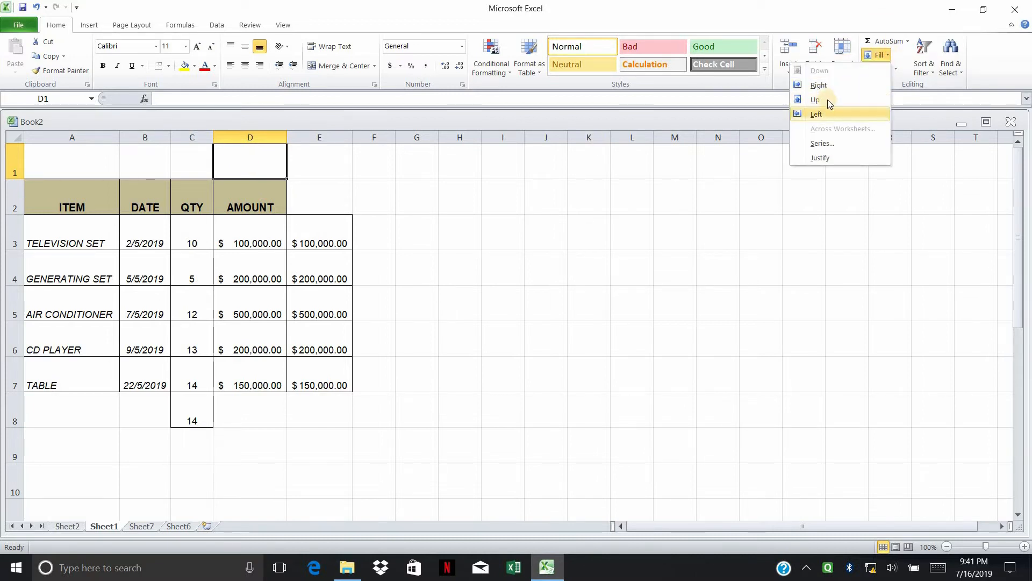
left_click(822, 100)
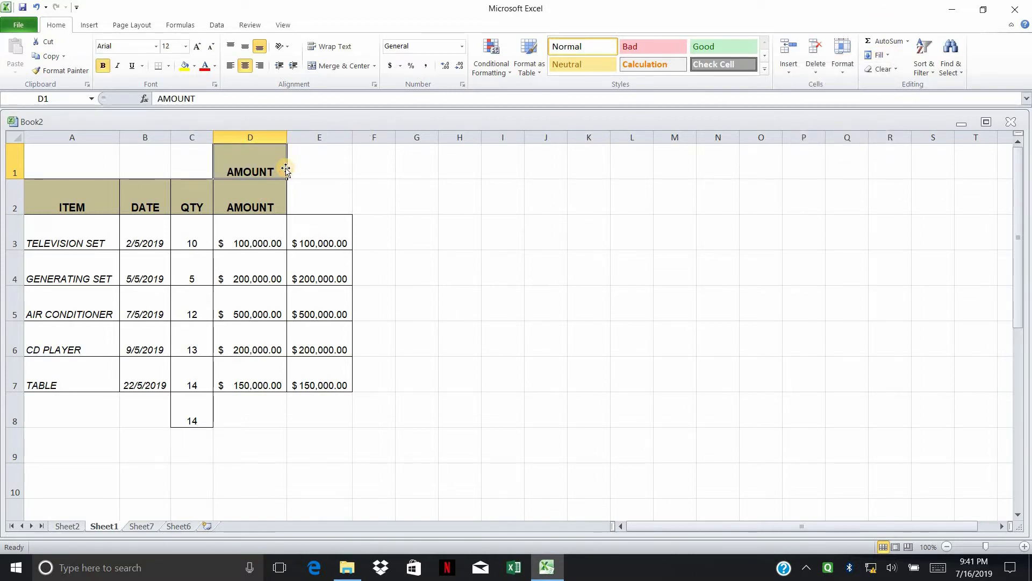
key("Delete")
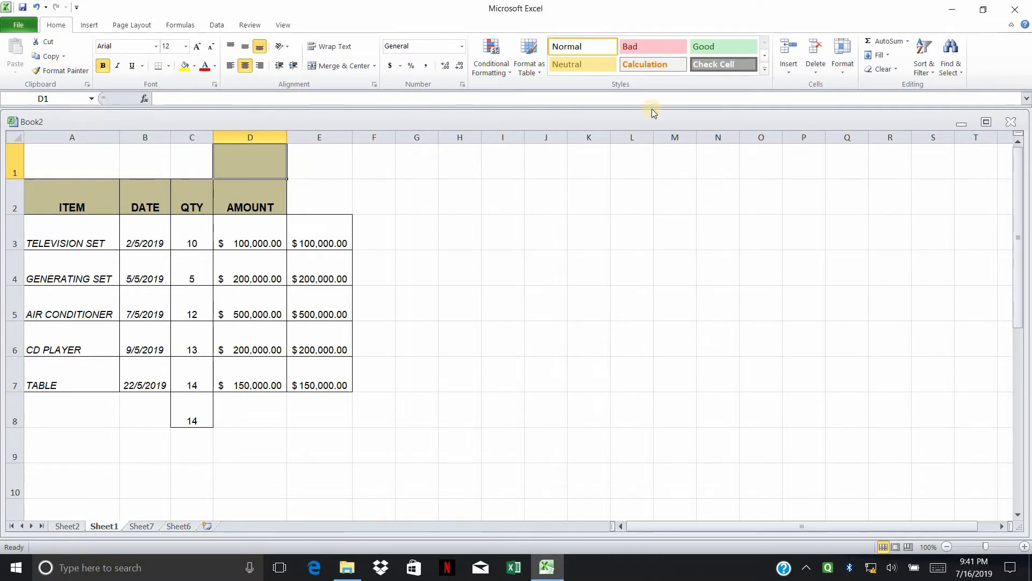
left_click(879, 55)
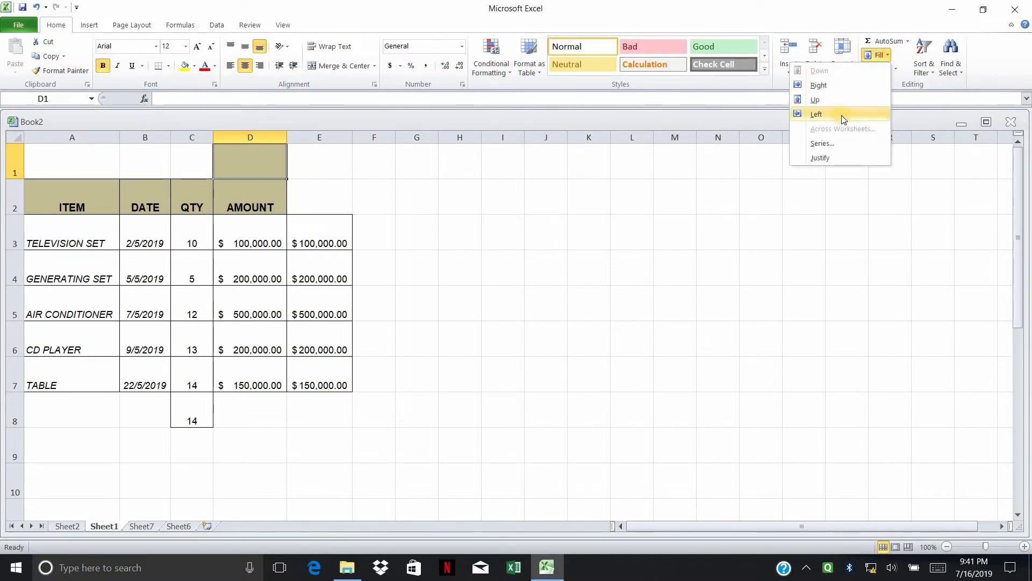
left_click(56, 132)
left_click(56, 134)
right_click(56, 135)
left_click(75, 219)
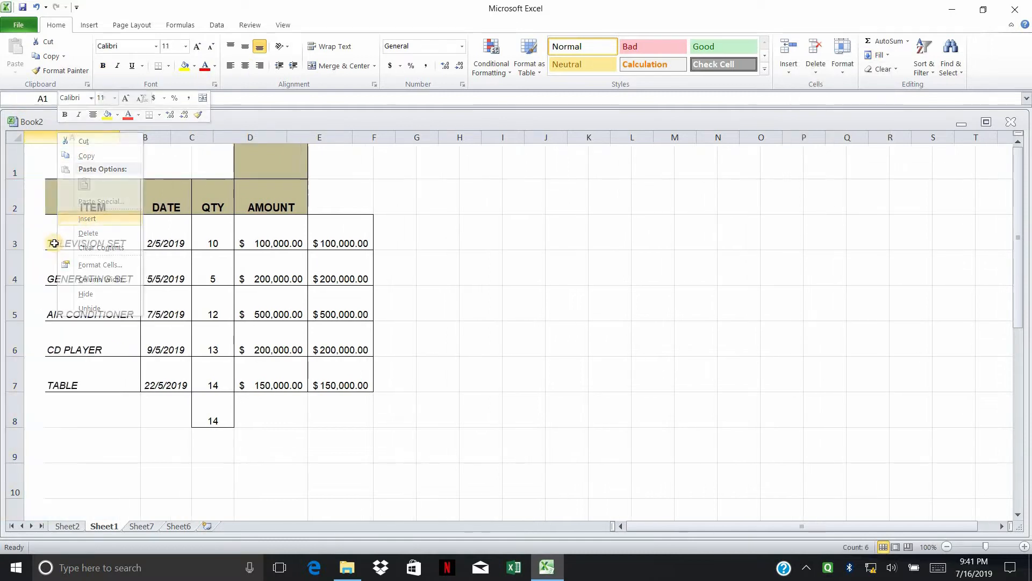
left_click_drag(46, 235, 30, 385)
left_click_drag(84, 135, 110, 134)
left_click_drag(152, 229, 152, 392)
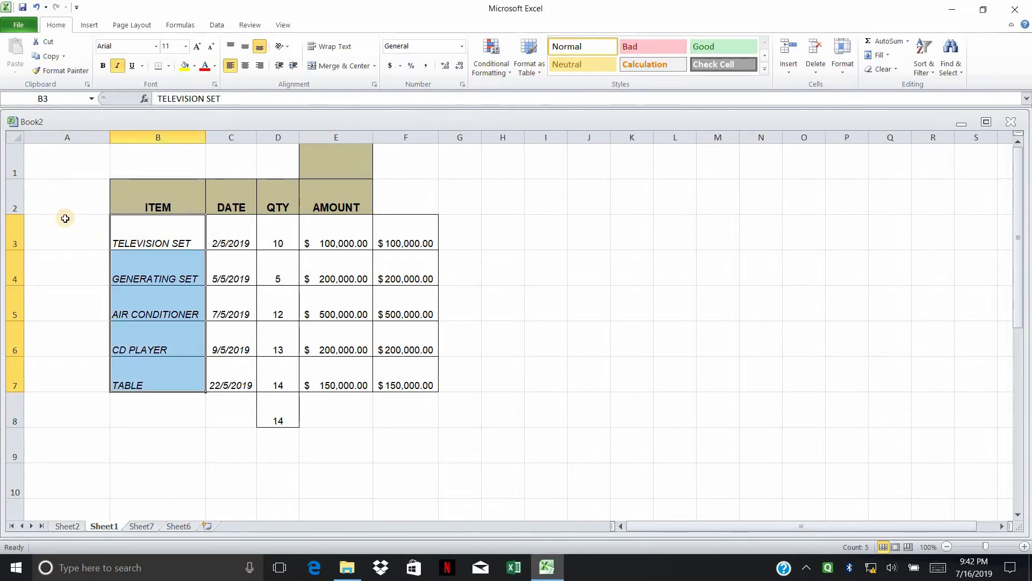
left_click_drag(65, 218, 69, 379)
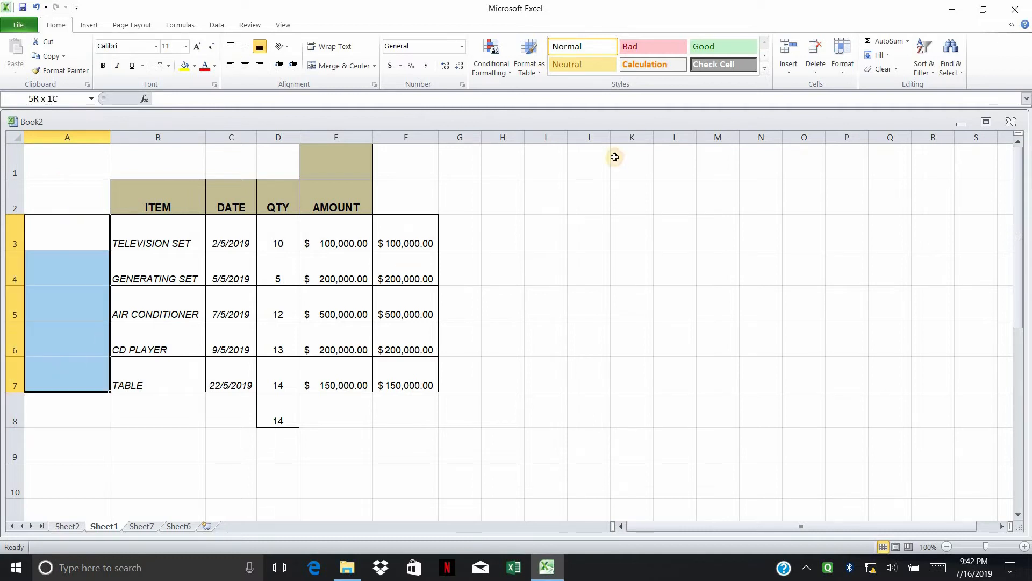
left_click(882, 56)
left_click(841, 114)
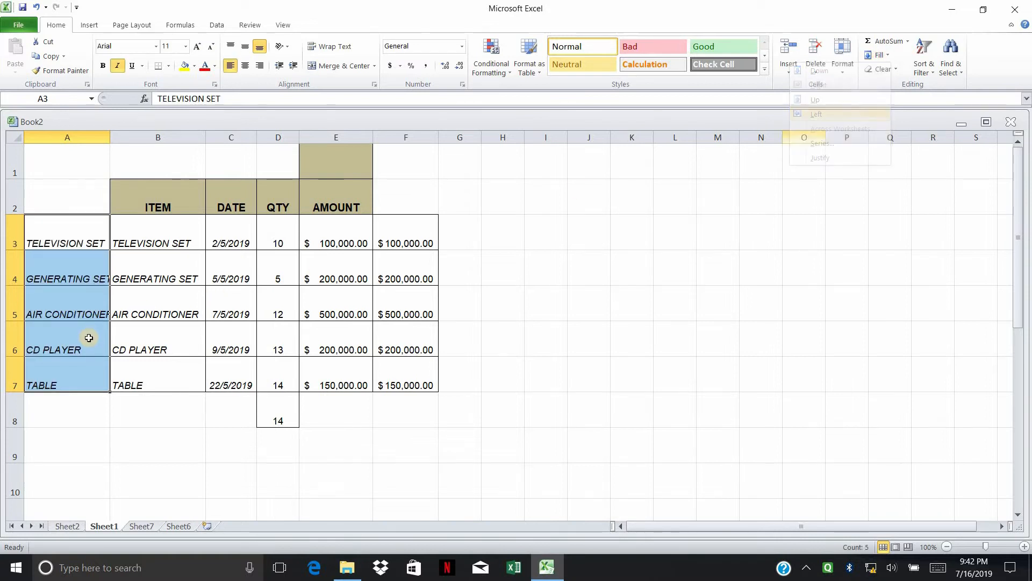
left_click(89, 338)
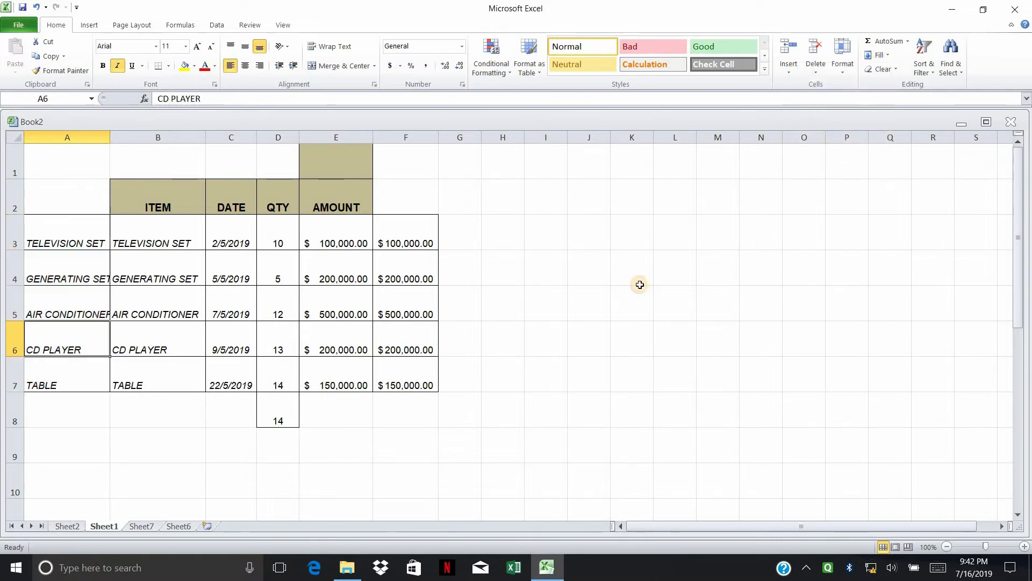
right_click(66, 137)
left_click(96, 237)
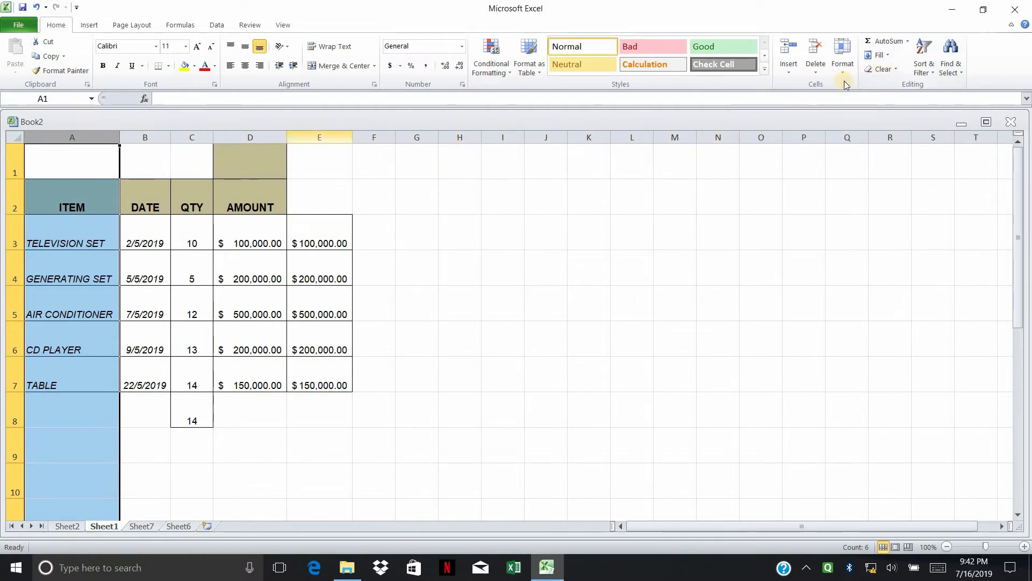
left_click(899, 69)
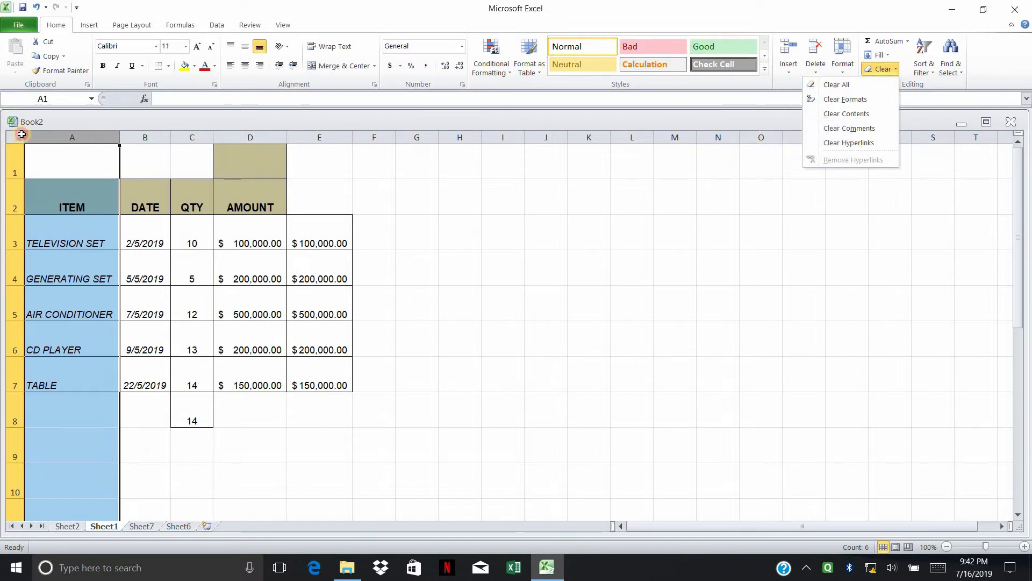
left_click(21, 154)
left_click(27, 155)
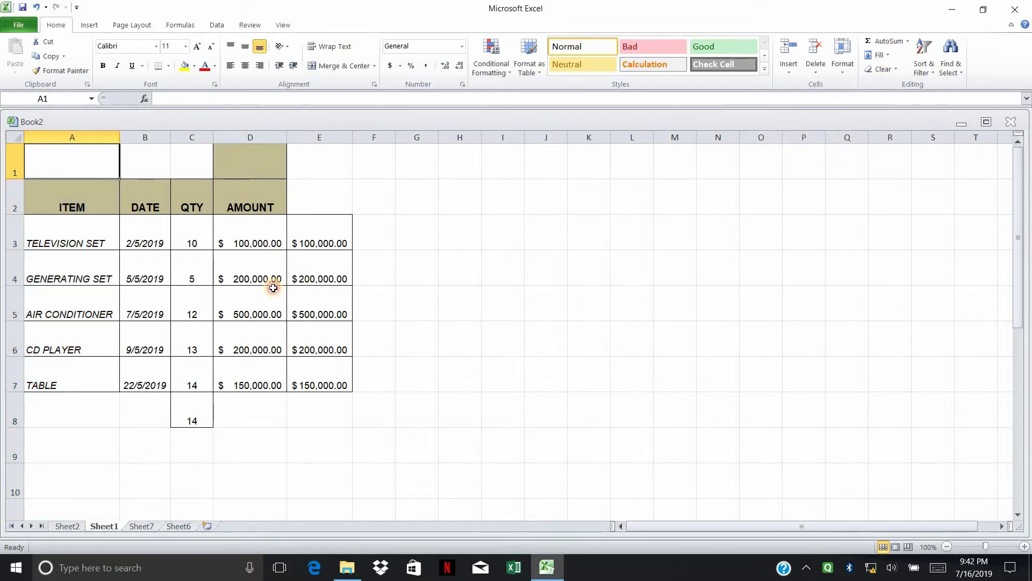
left_click_drag(273, 287, 322, 446)
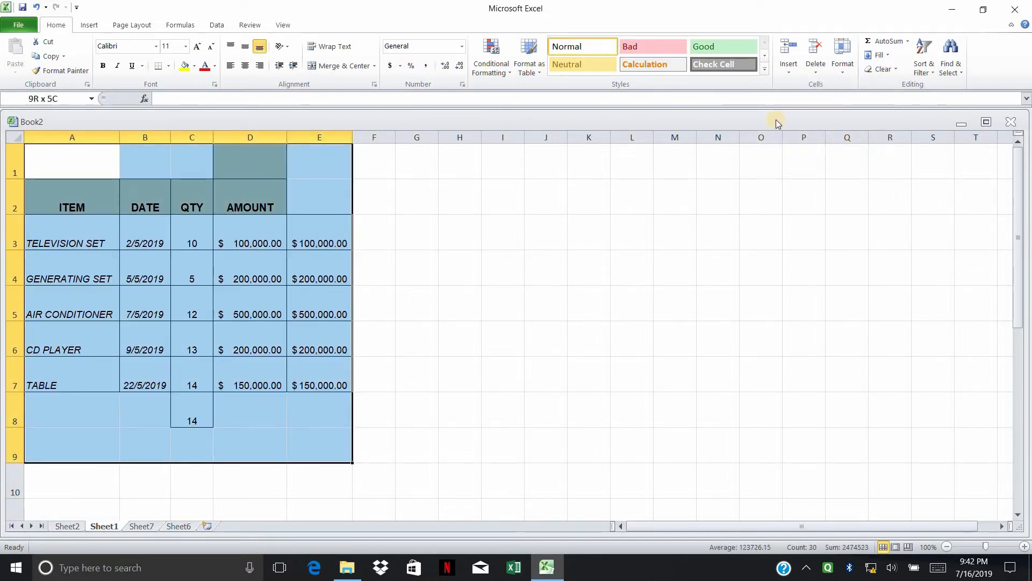
left_click(897, 70)
left_click(872, 87)
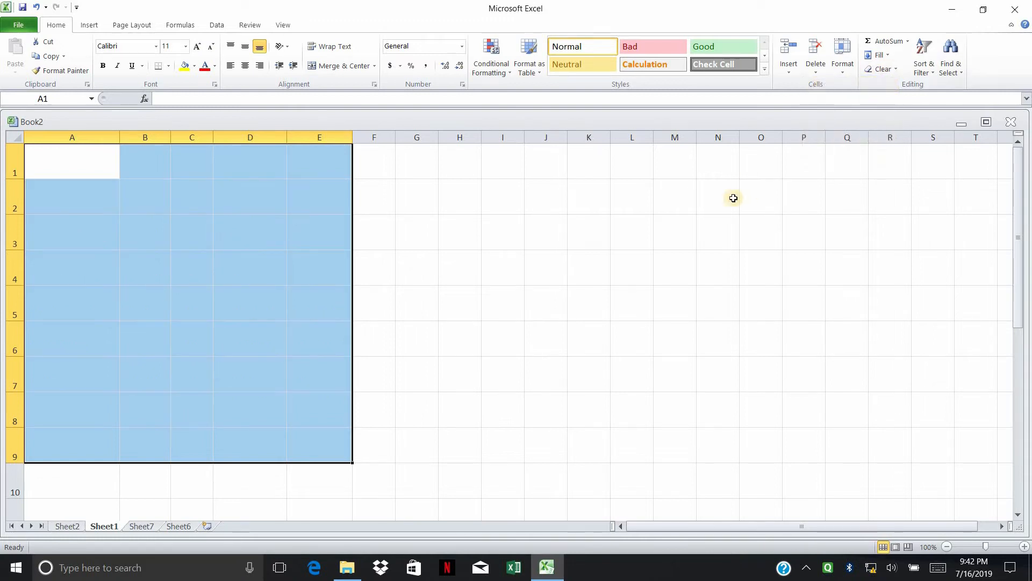
left_click(516, 230)
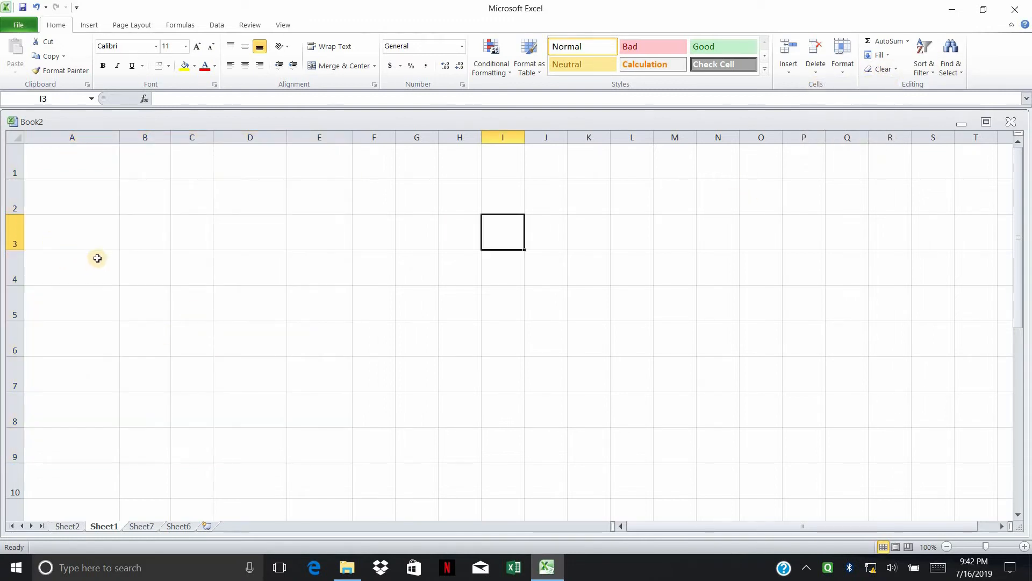
key("ctrl+z")
left_click(503, 196)
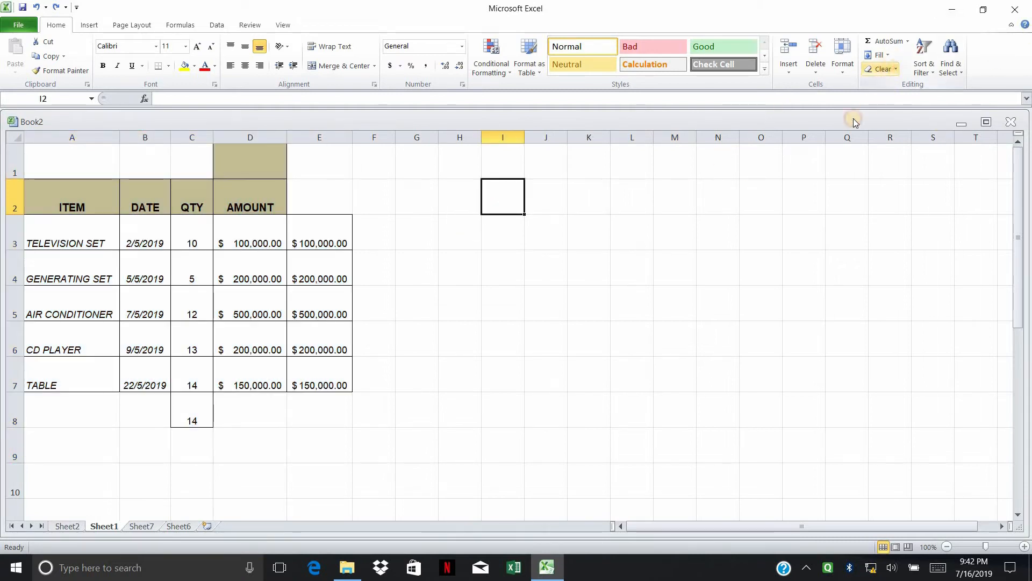
left_click(896, 69)
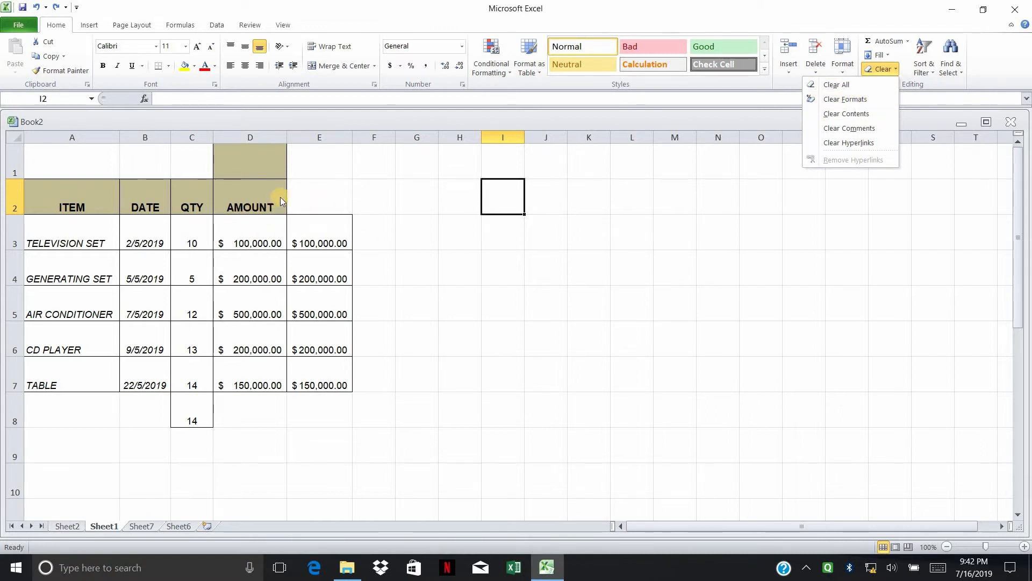
left_click(362, 197)
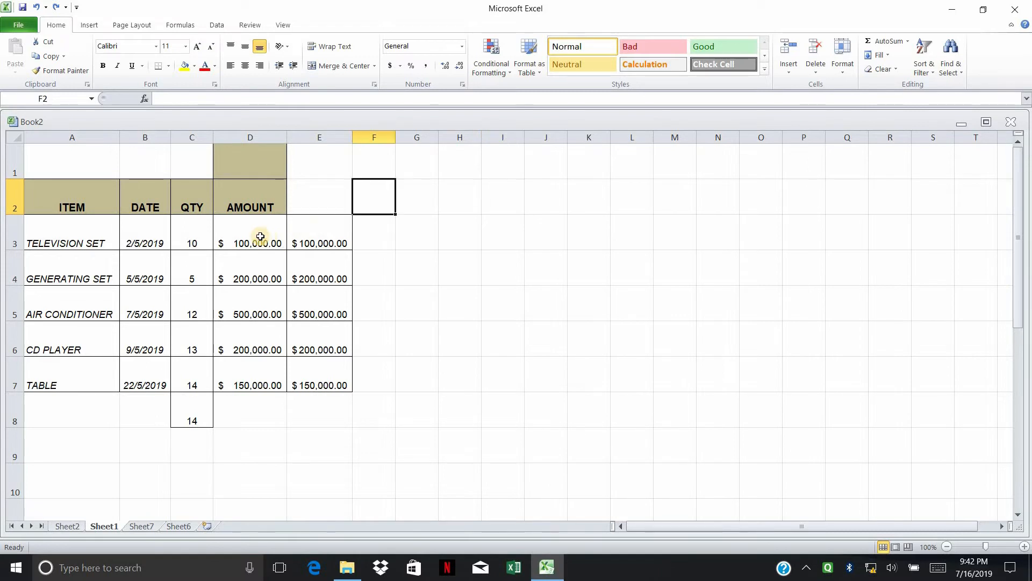
Step: Apply Clear Formats to D3:D7 so the amounts show as plain numbers like 100000
left_click(260, 237)
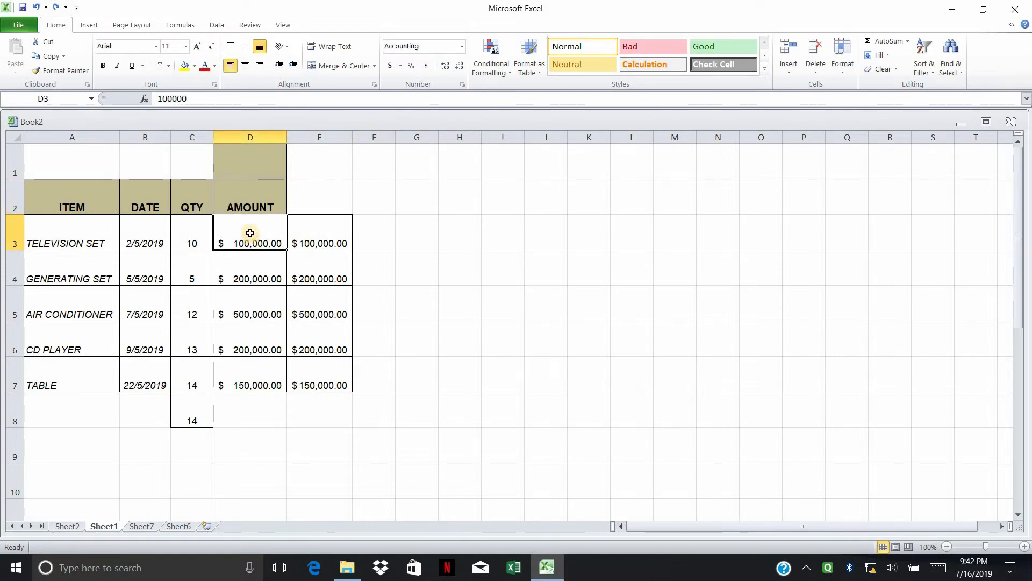
left_click_drag(250, 233, 247, 371)
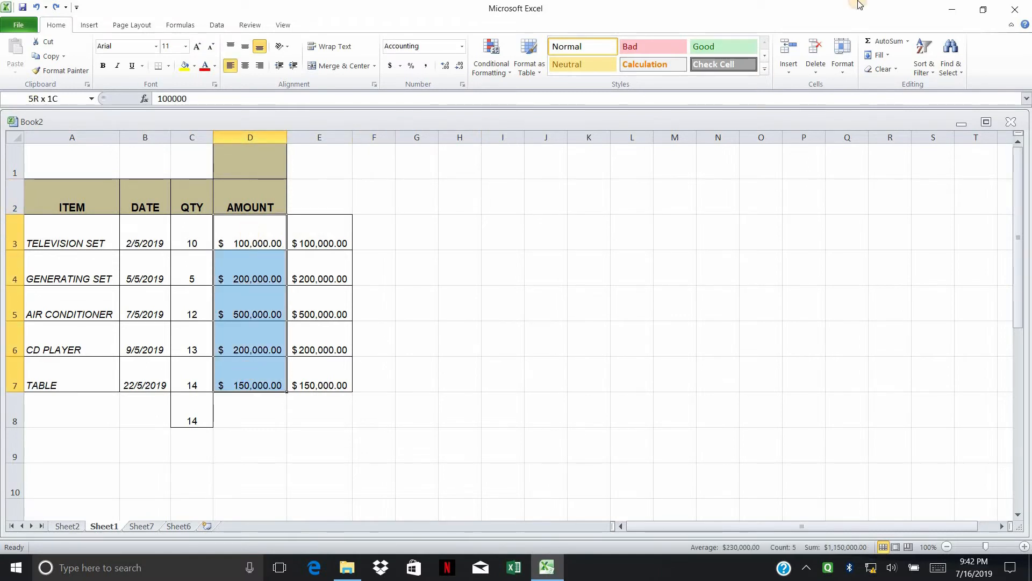
left_click(884, 69)
left_click(839, 99)
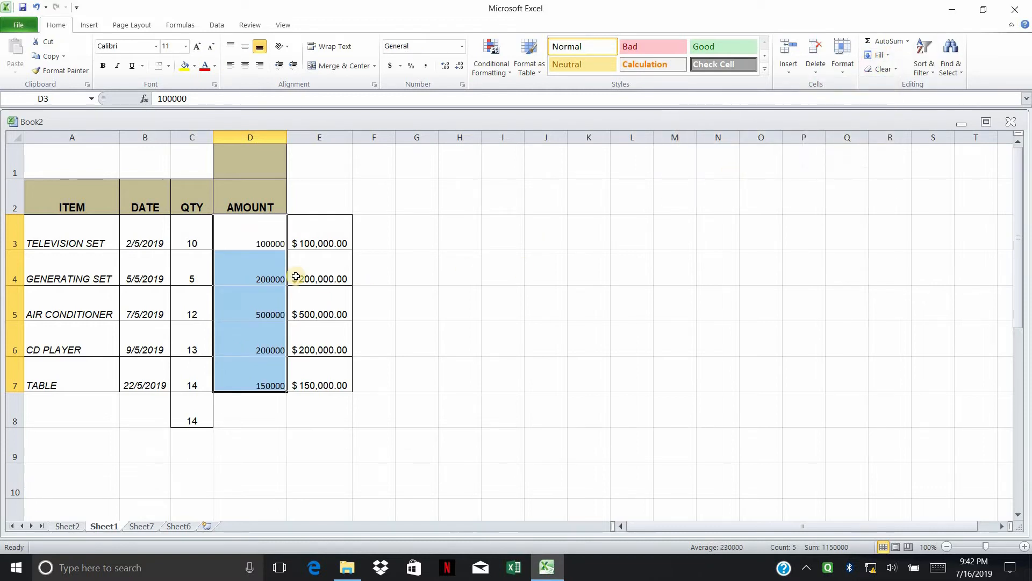
left_click(503, 268)
left_click_drag(266, 235, 260, 370)
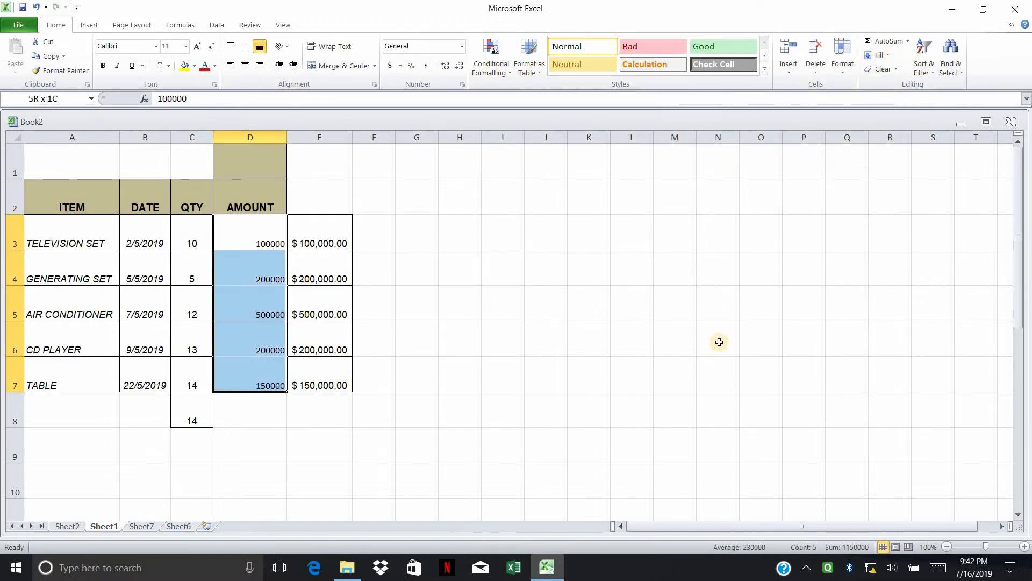
left_click(673, 318)
left_click_drag(249, 232, 267, 387)
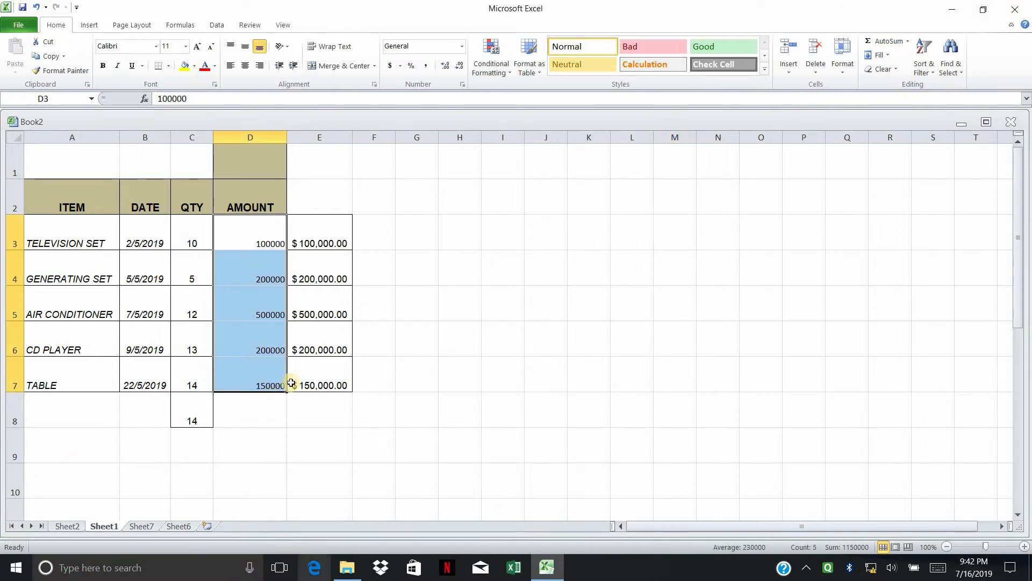
left_click(487, 259)
left_click_drag(251, 232, 266, 386)
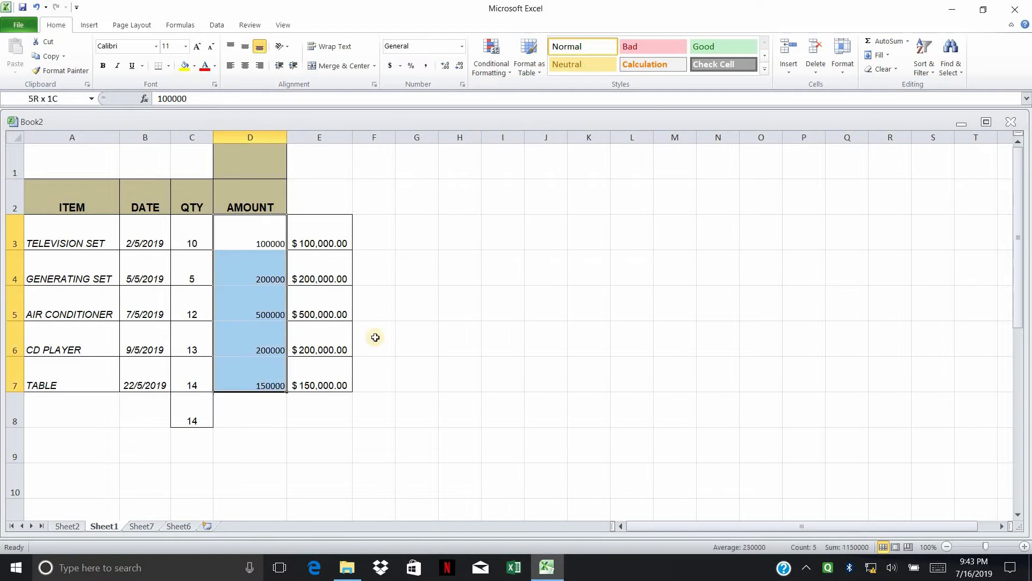
left_click(261, 233)
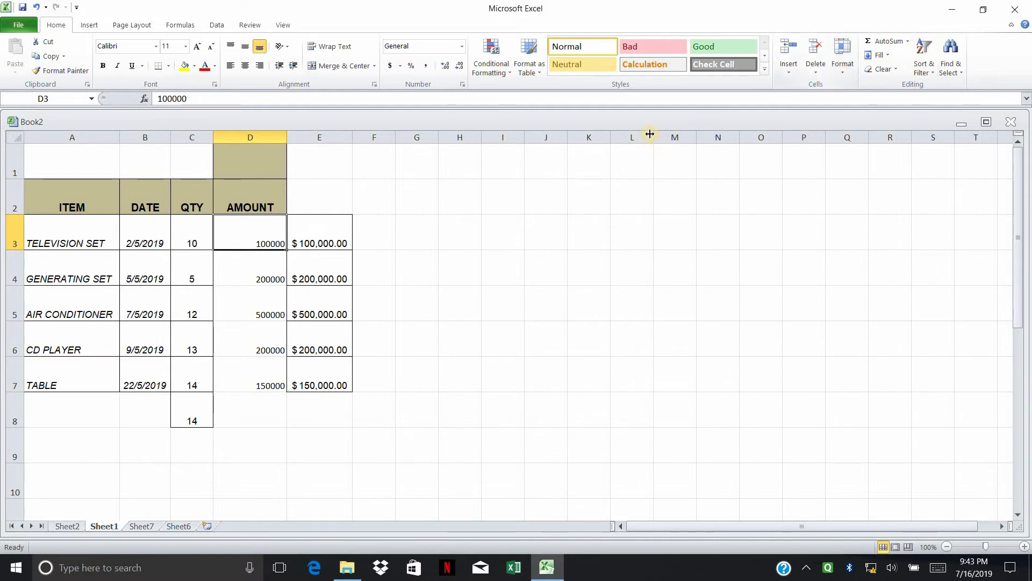
Step: Undo Clear Formats to restore the dollar formatting on the AMOUNT column
key("ctrl+z")
left_click(790, 158)
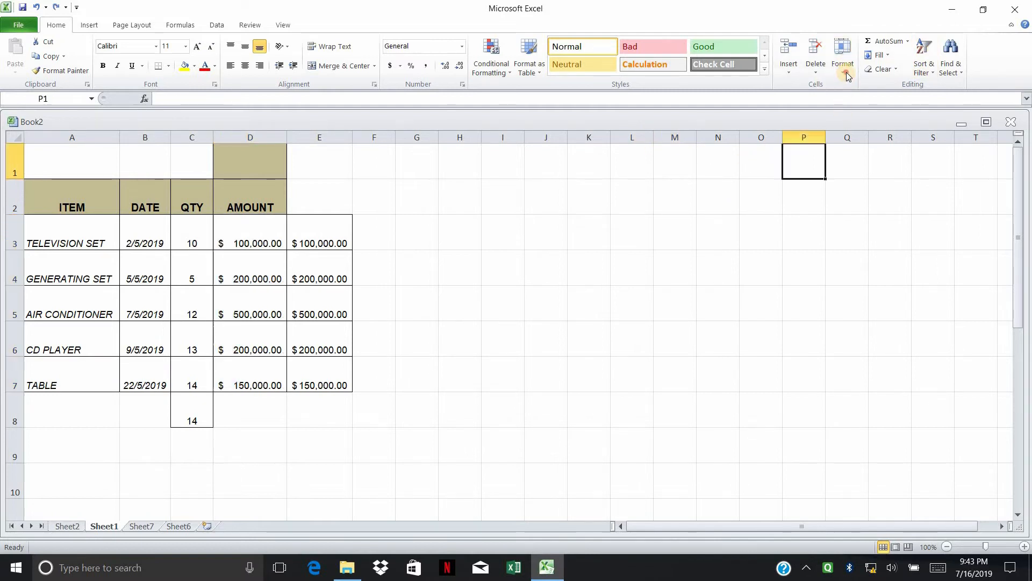
left_click(882, 69)
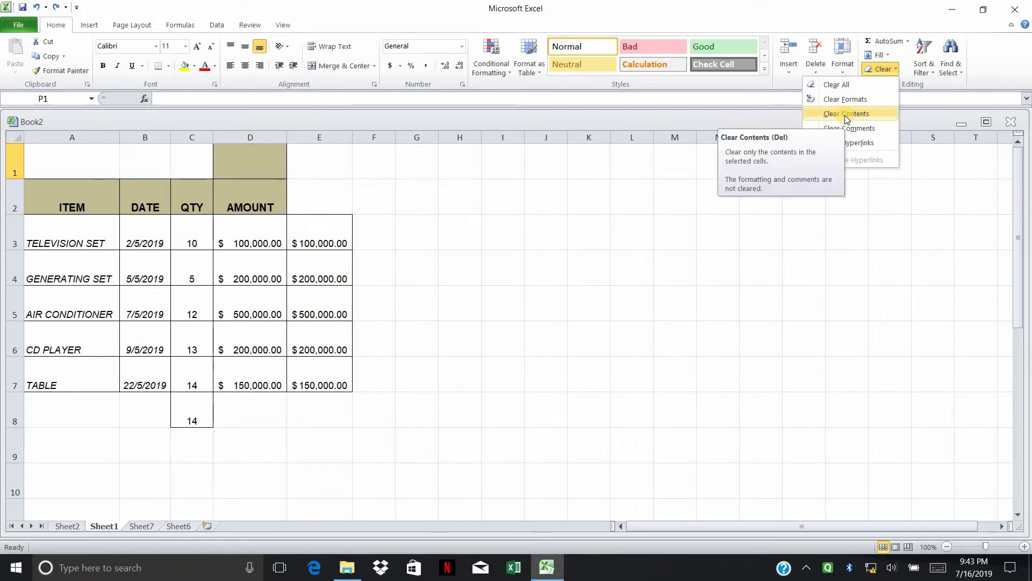
left_click(312, 274)
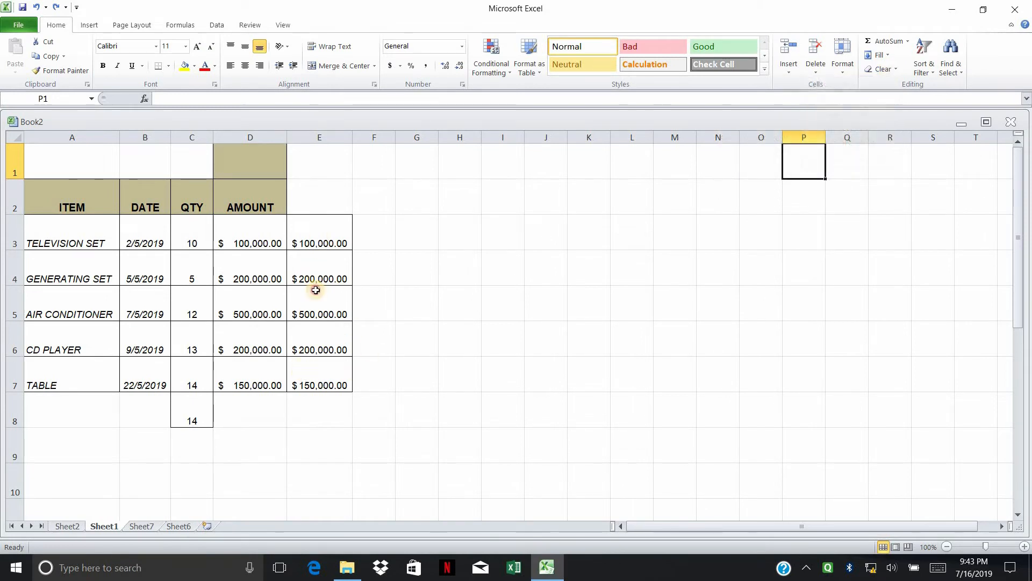
Step: Clear Contents of the duplicate amounts in E3:E7, keeping their borders
left_click_drag(318, 240, 319, 377)
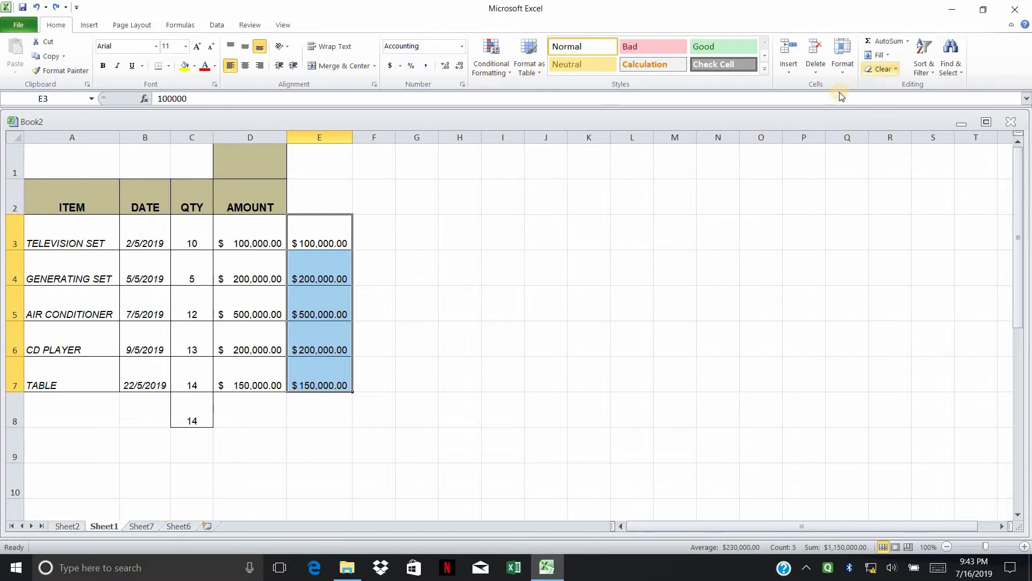
left_click(898, 70)
left_click(851, 115)
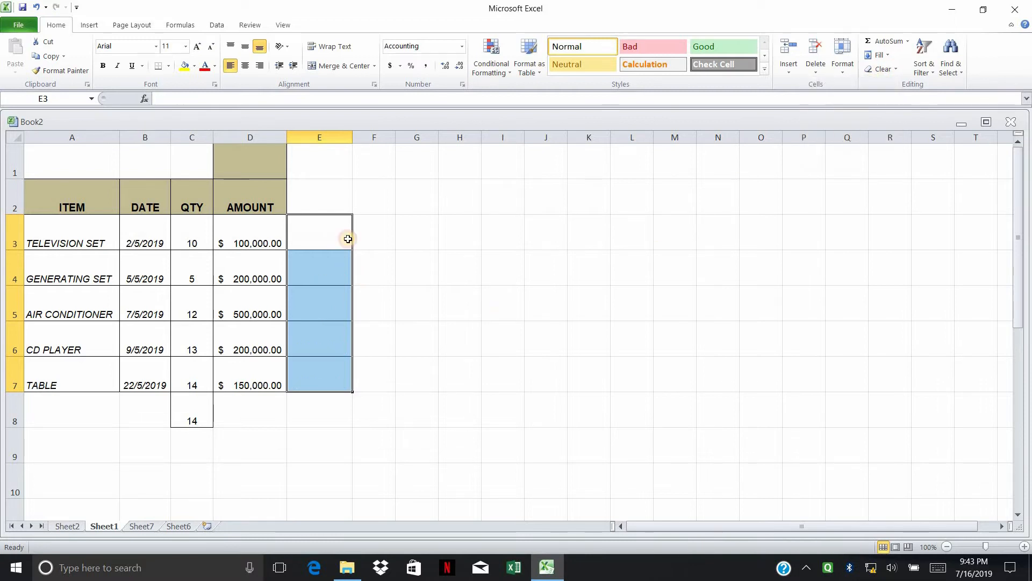
left_click(503, 303)
left_click_drag(333, 315, 335, 361)
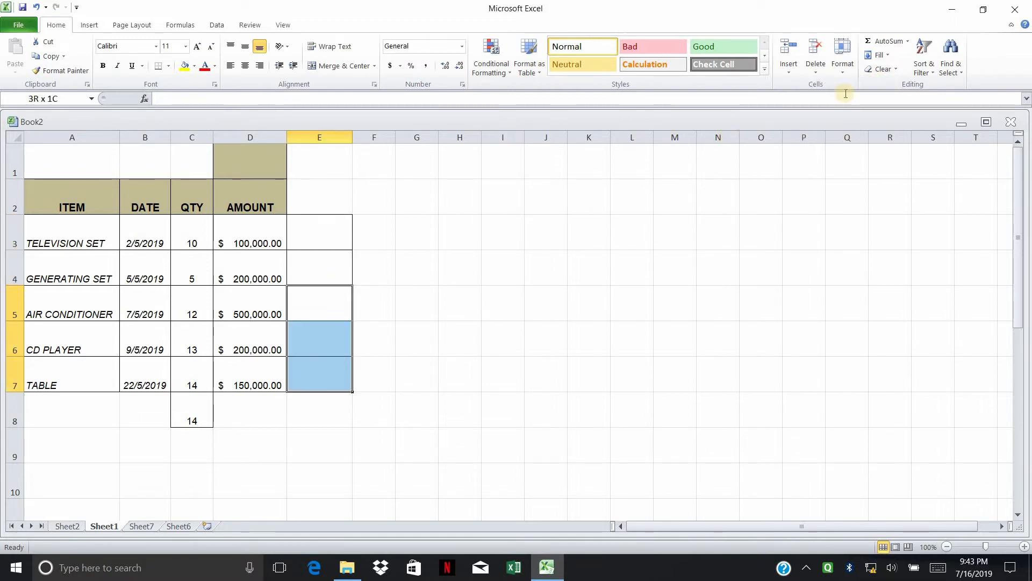
left_click(892, 70)
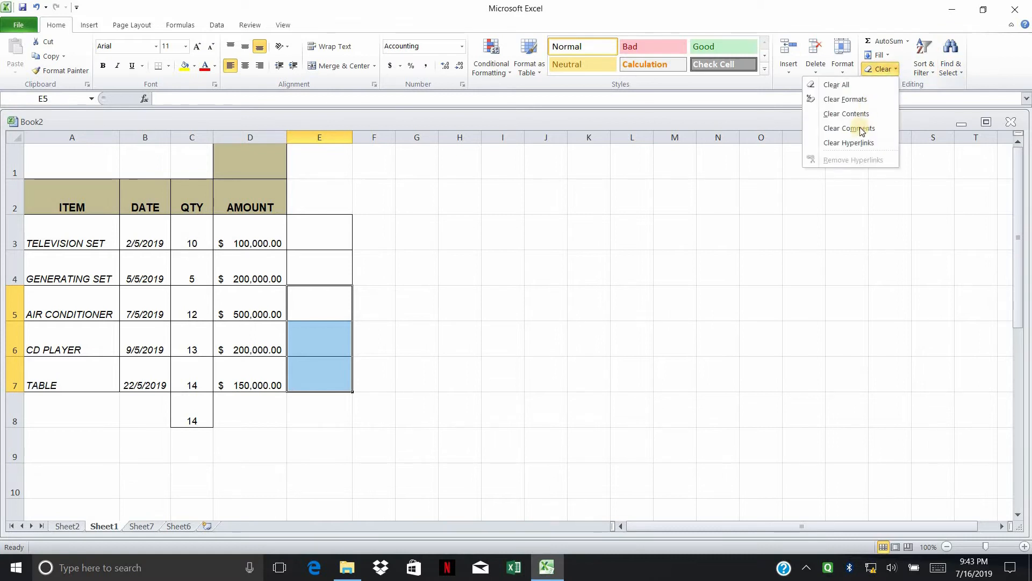
left_click(422, 273)
right_click(249, 271)
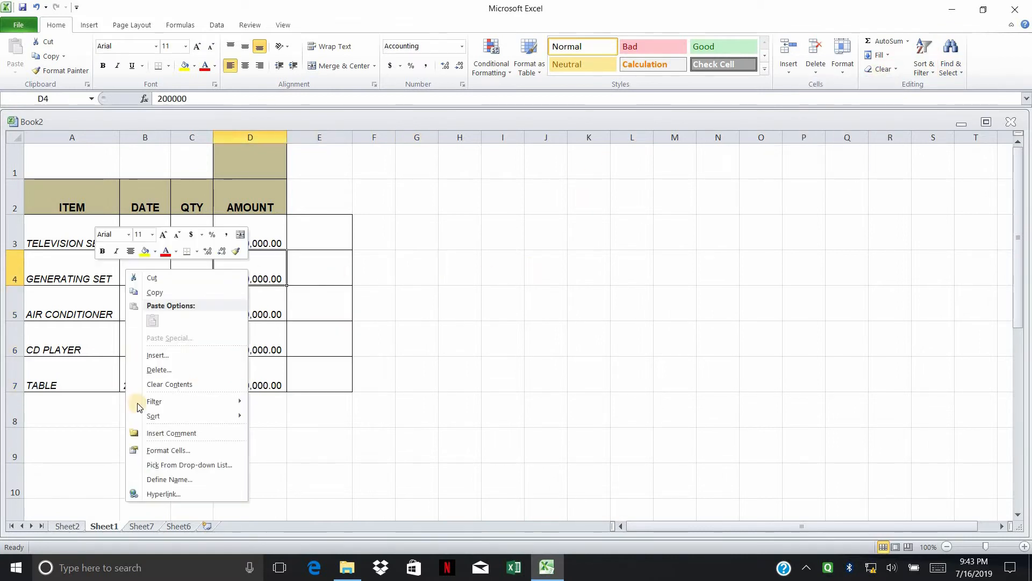
left_click(184, 433)
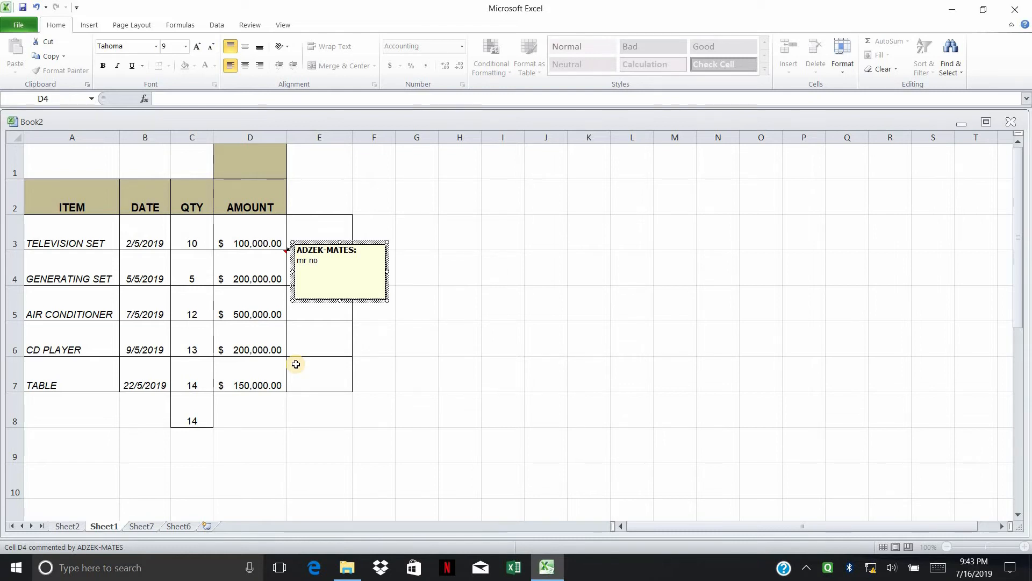
left_click(492, 330)
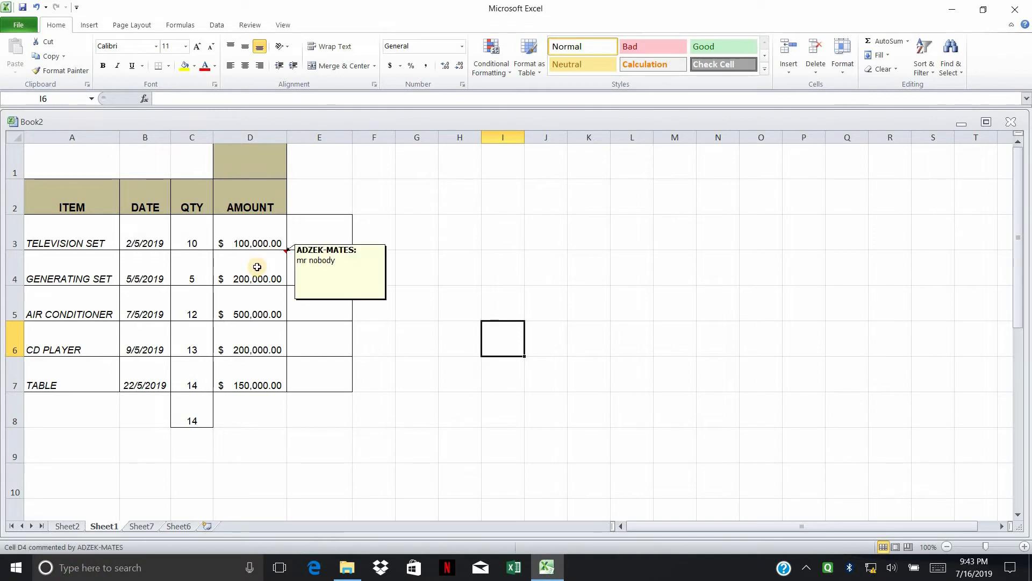
left_click(257, 267)
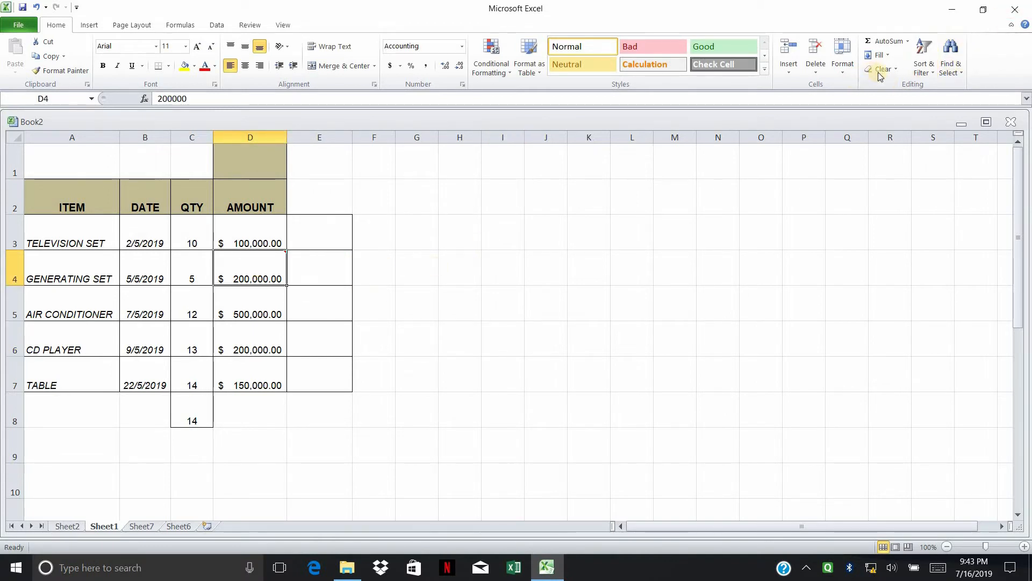
left_click(894, 70)
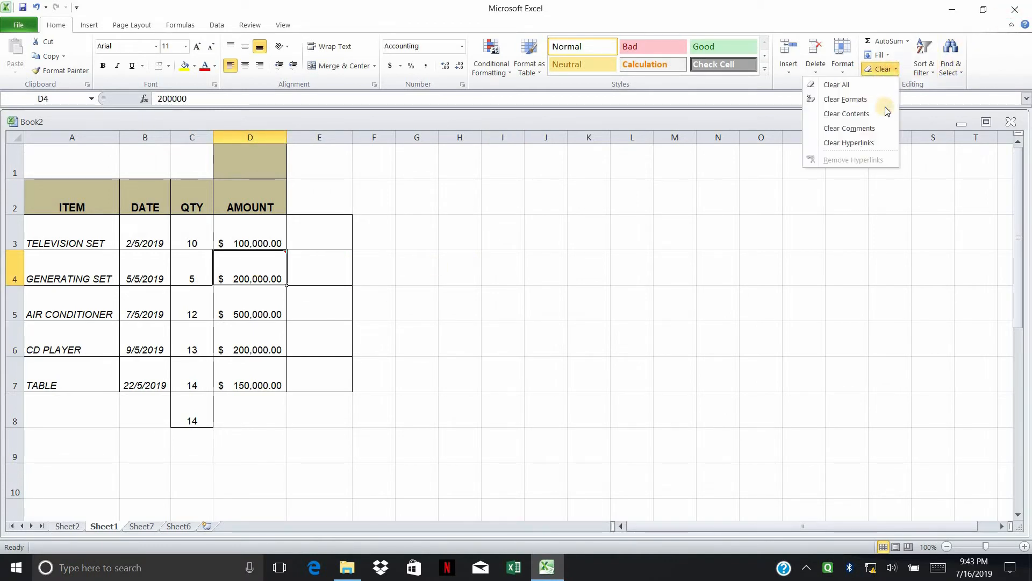
left_click(860, 129)
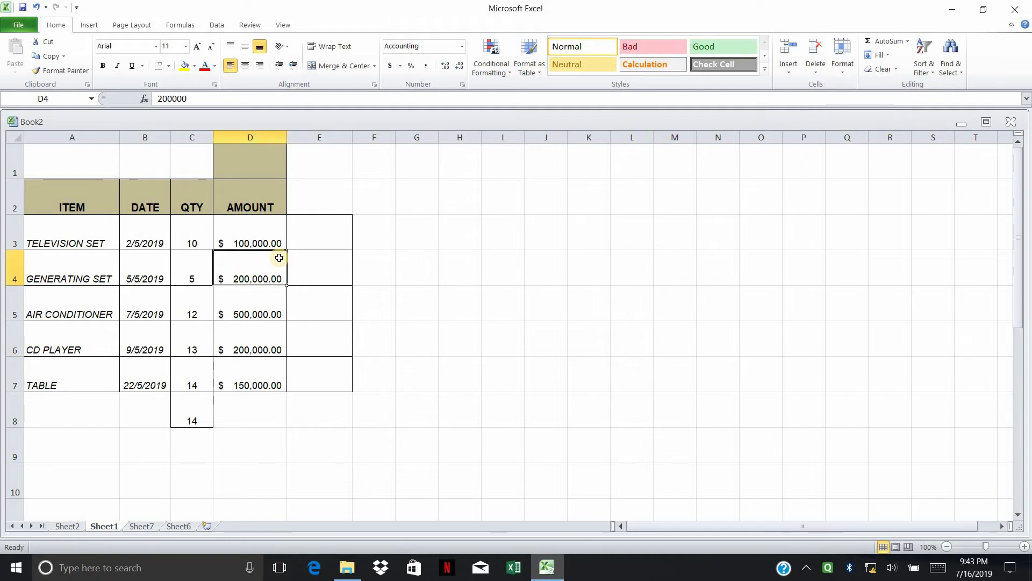
left_click(898, 69)
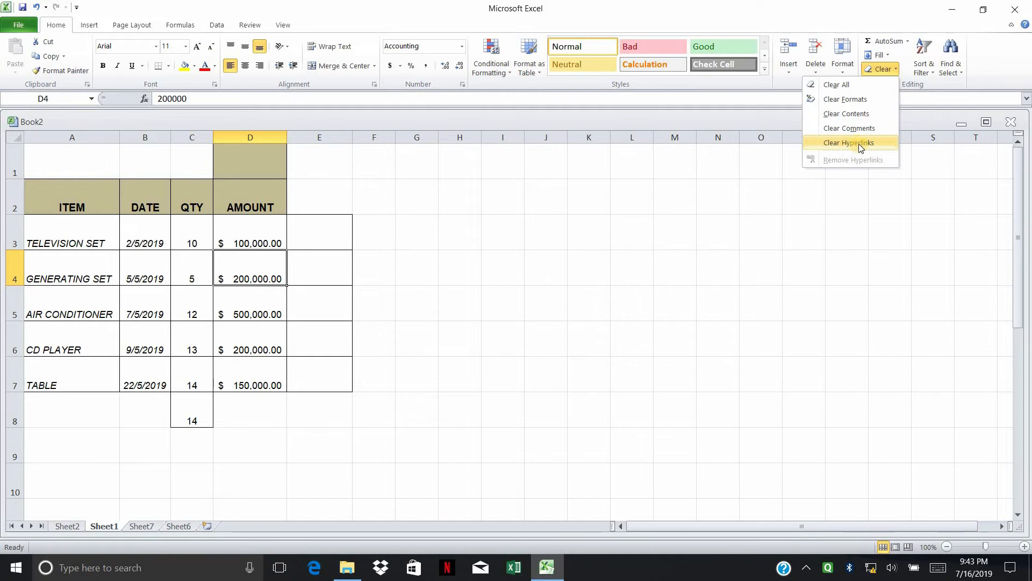
left_click(366, 232)
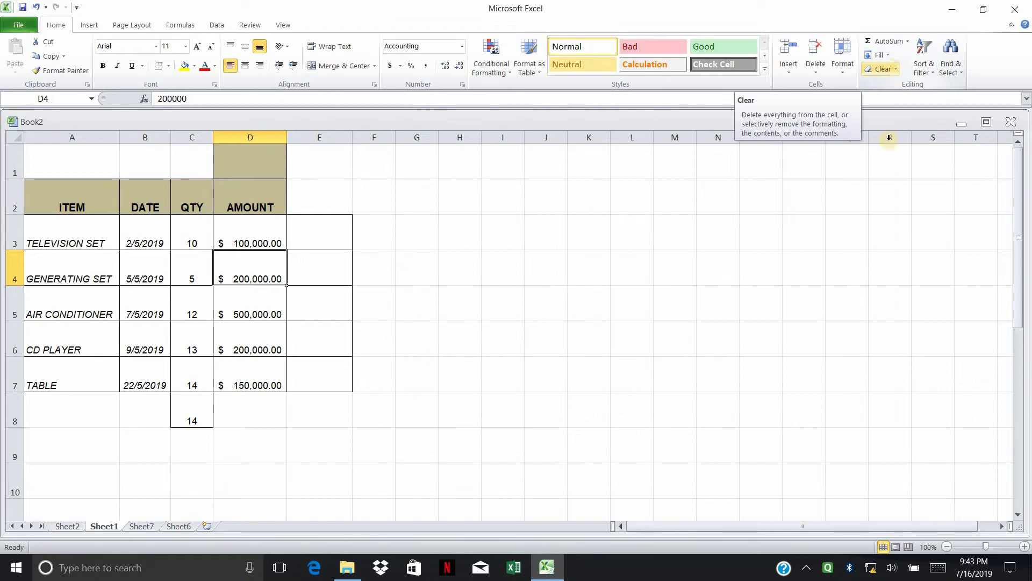
left_click_drag(761, 197, 761, 162)
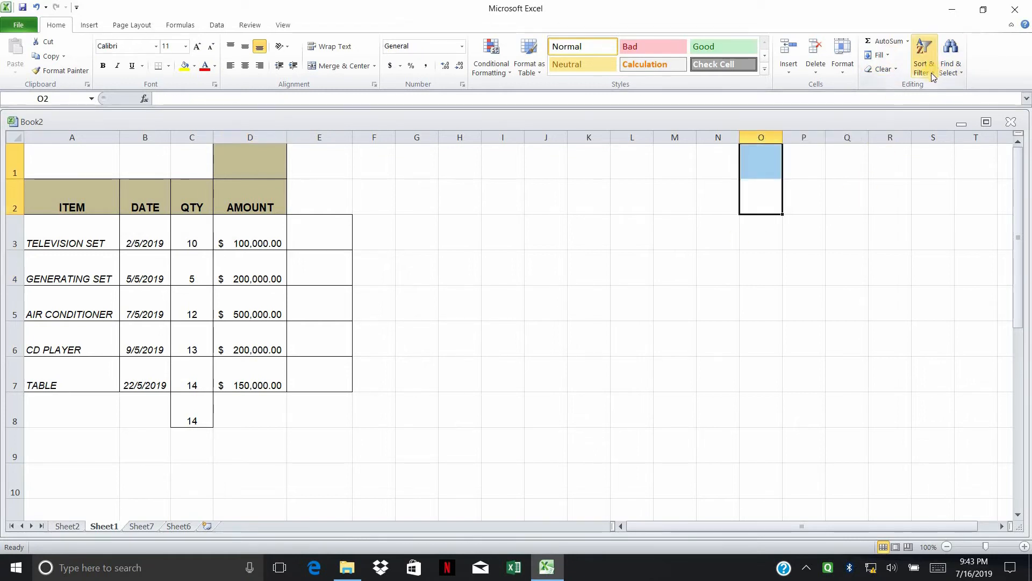
left_click(923, 67)
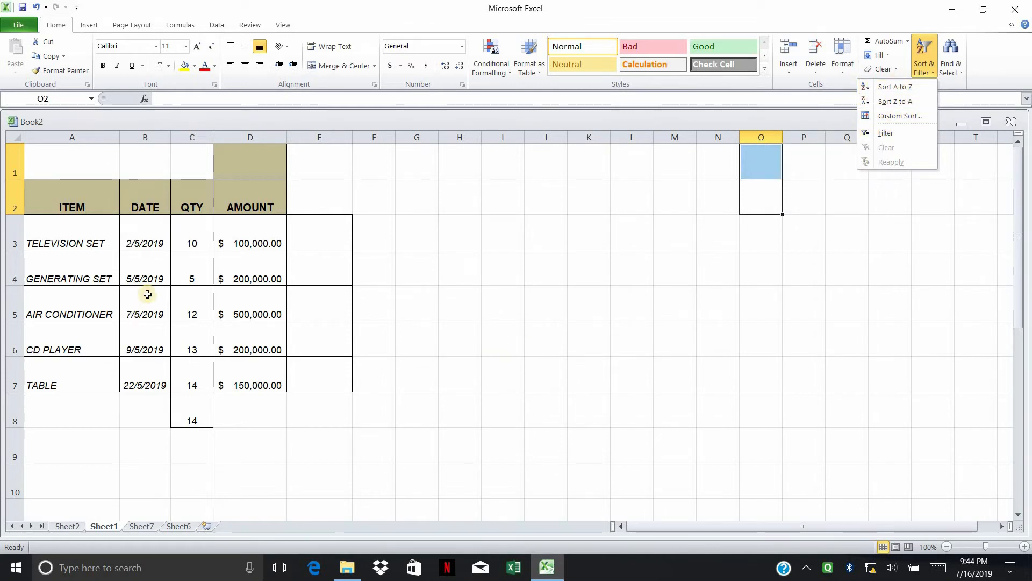
left_click(126, 241)
left_click(44, 224)
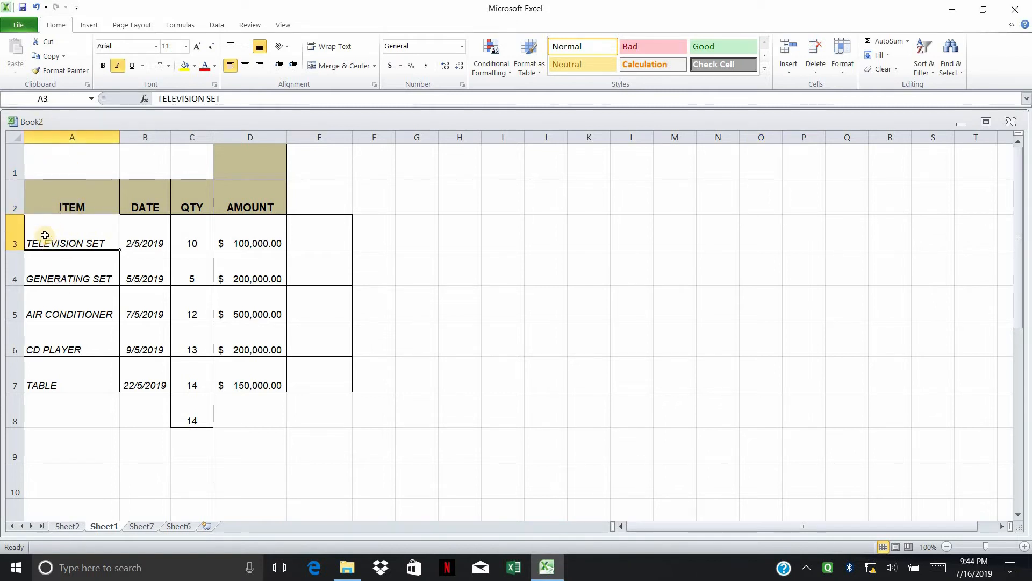
left_click_drag(68, 224, 321, 371)
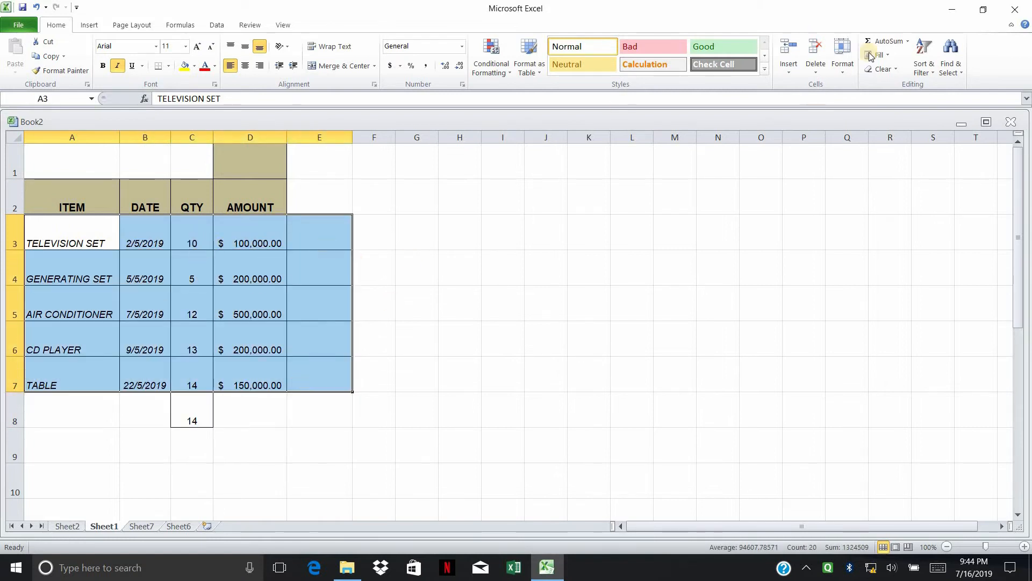
left_click(926, 74)
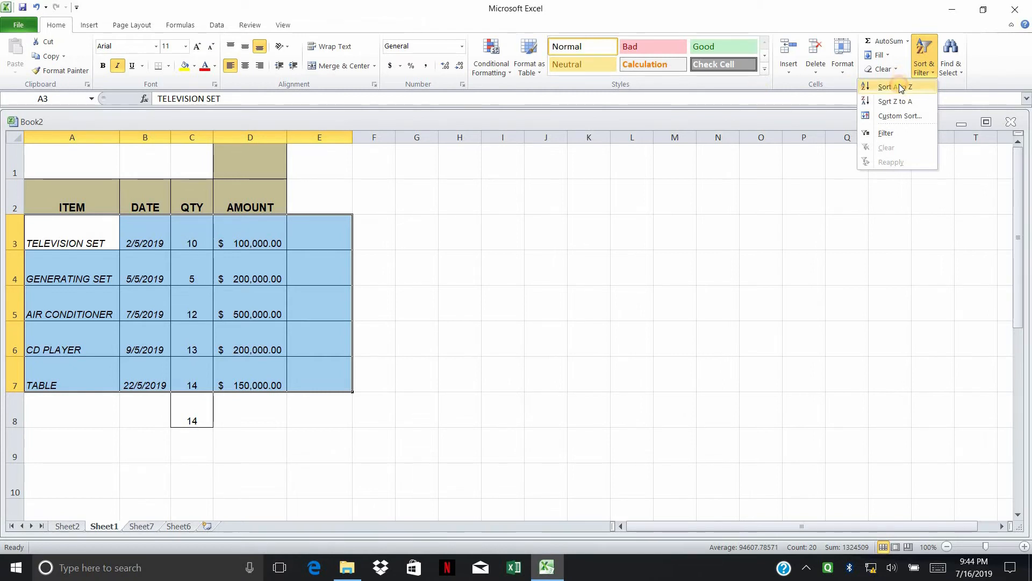
left_click(901, 88)
left_click_drag(65, 240, 80, 370)
left_click(49, 240)
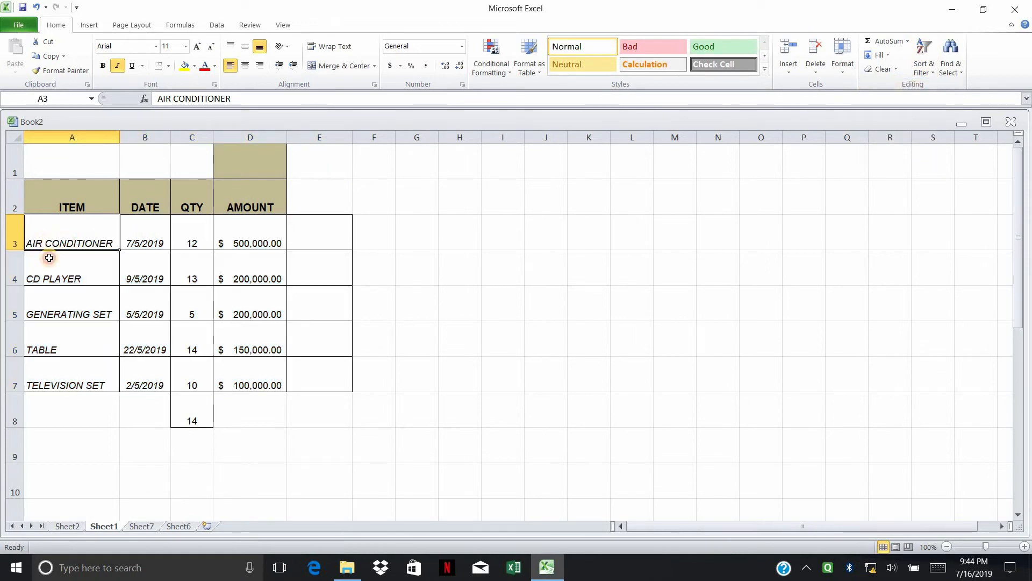
left_click_drag(49, 257, 46, 347)
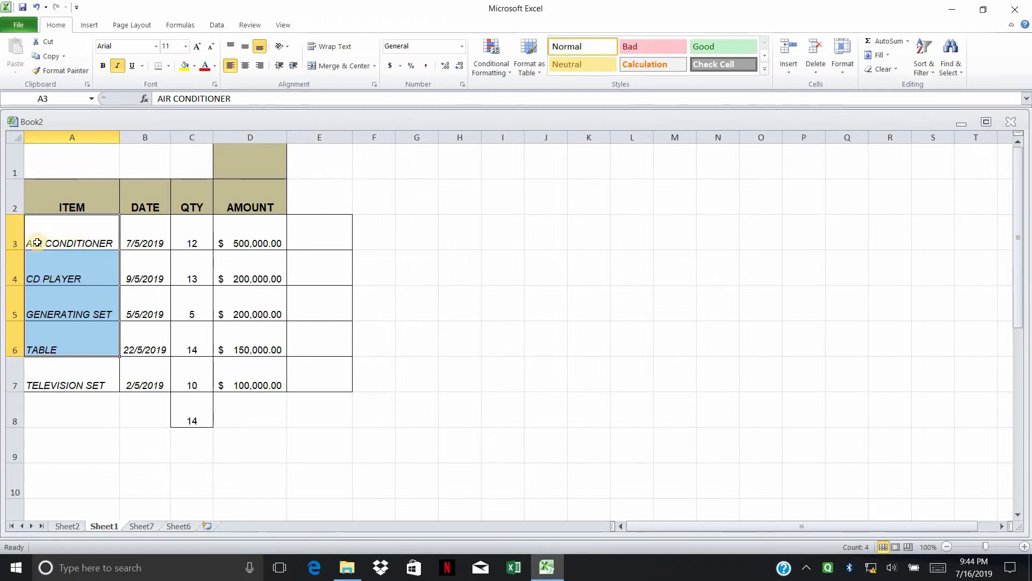
left_click(51, 280)
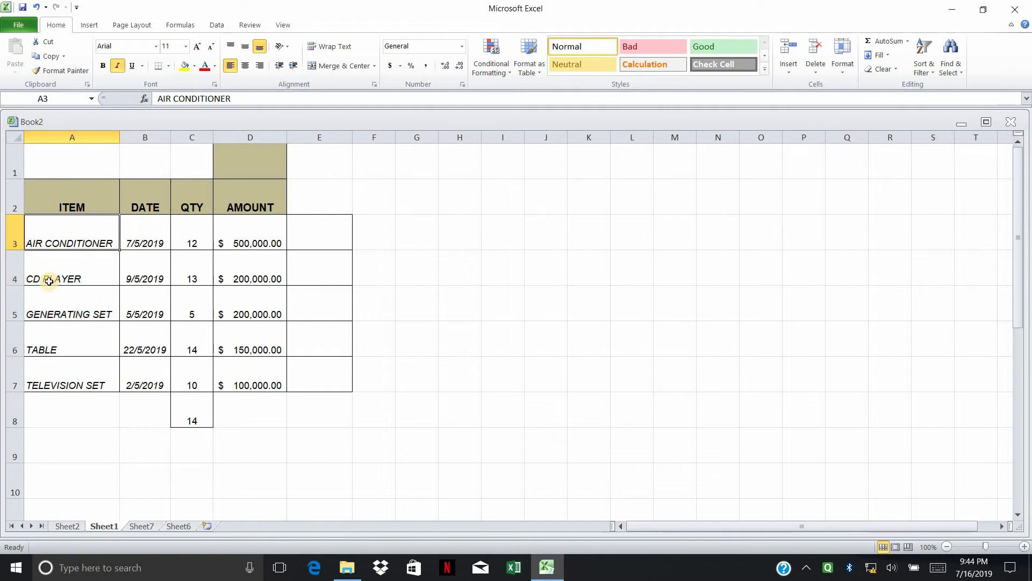
left_click(34, 316)
left_click(43, 377)
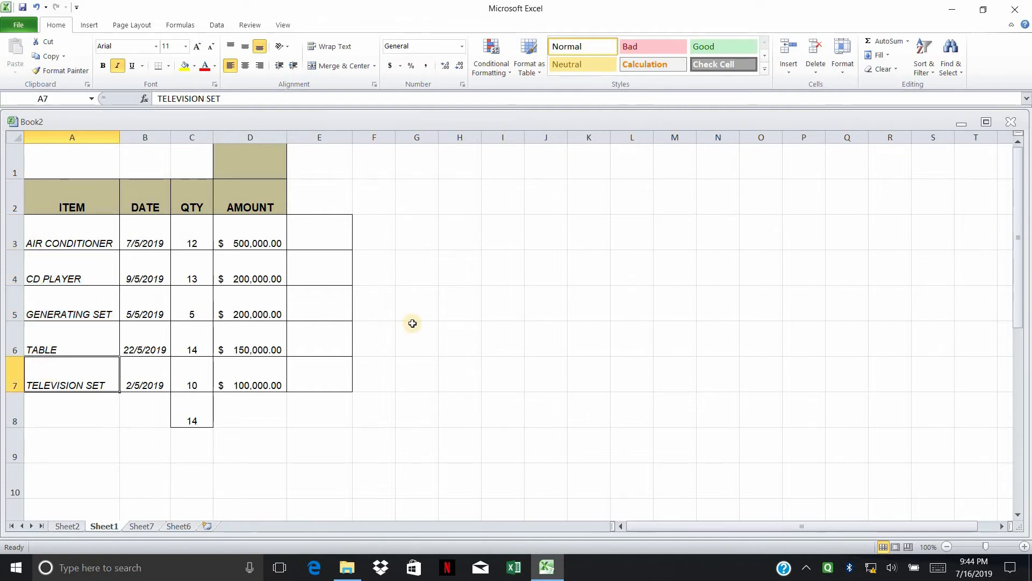
left_click(417, 338)
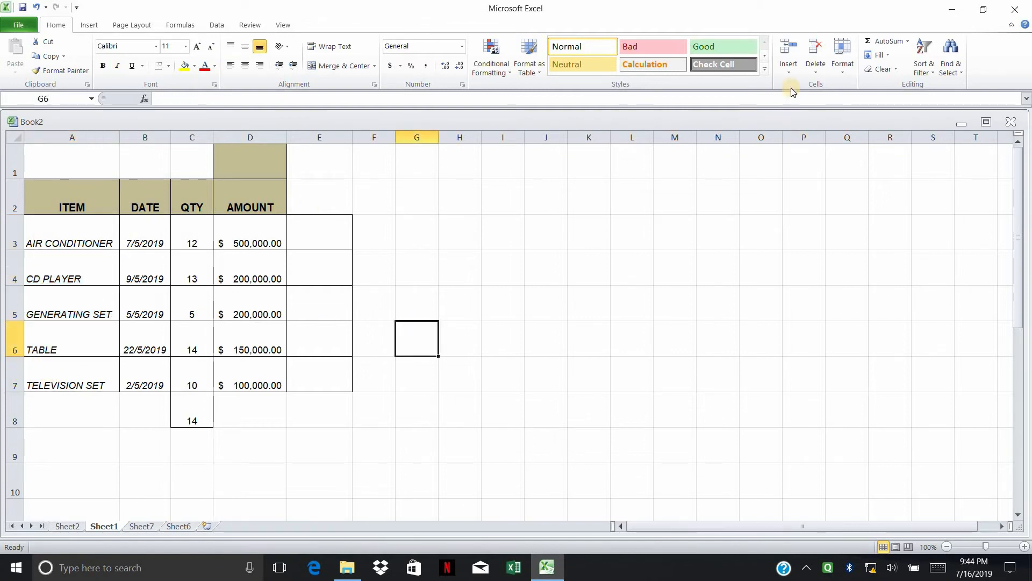
Step: Select the item rows A3:E7 and sort them Z to A by item
left_click(930, 76)
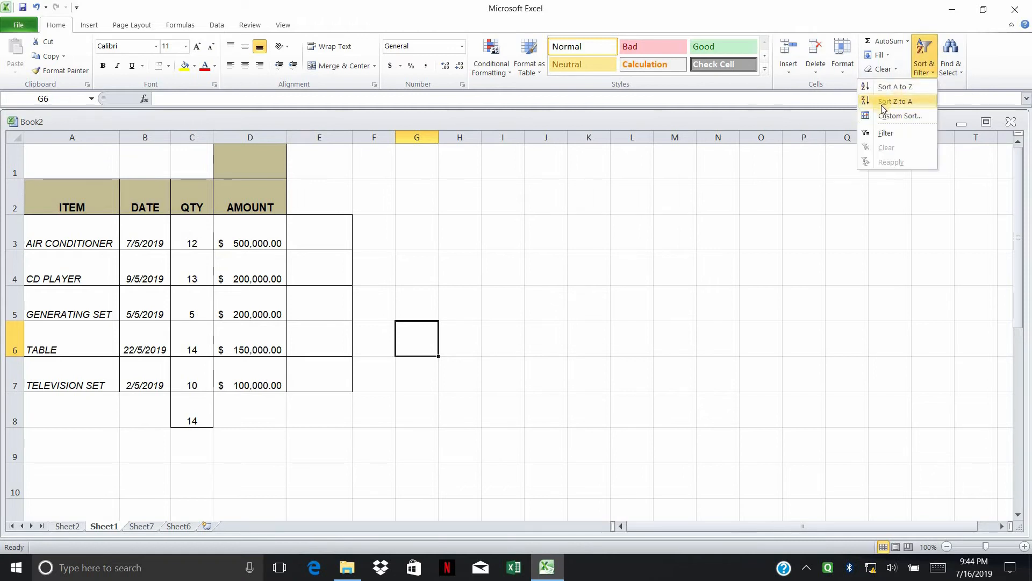
left_click(235, 260)
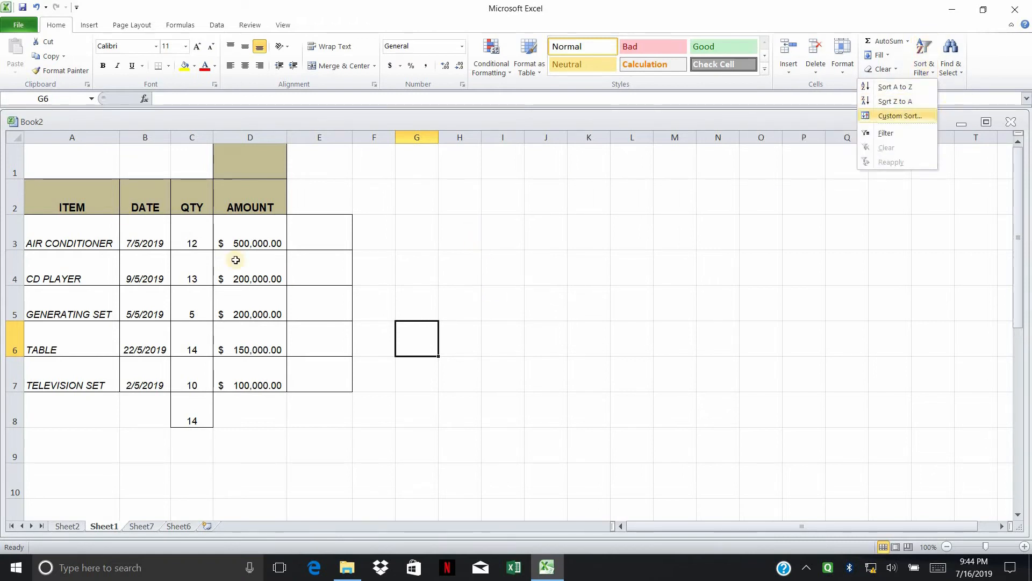
left_click_drag(41, 248, 323, 245)
left_click_drag(303, 334, 314, 379)
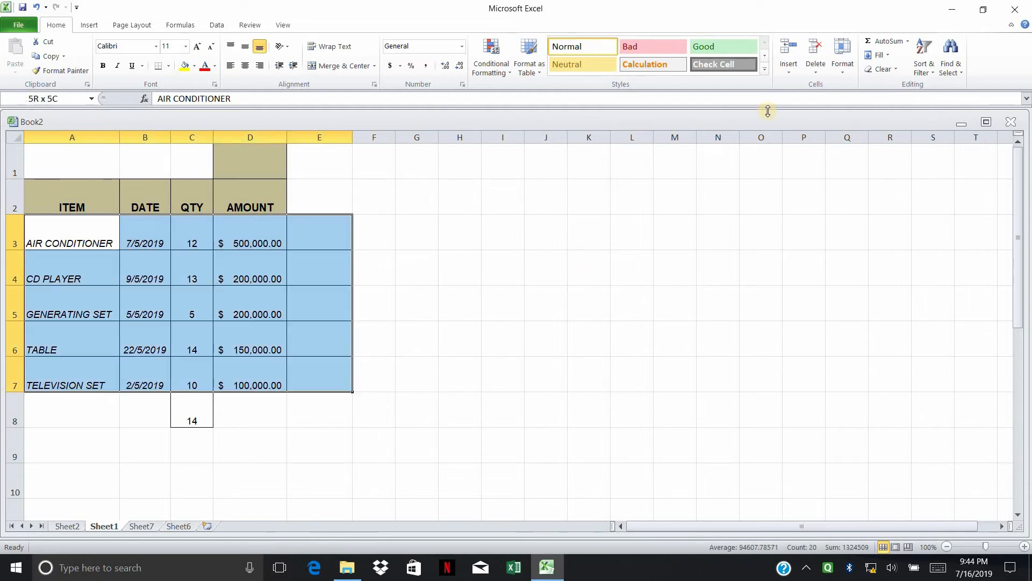
left_click(921, 72)
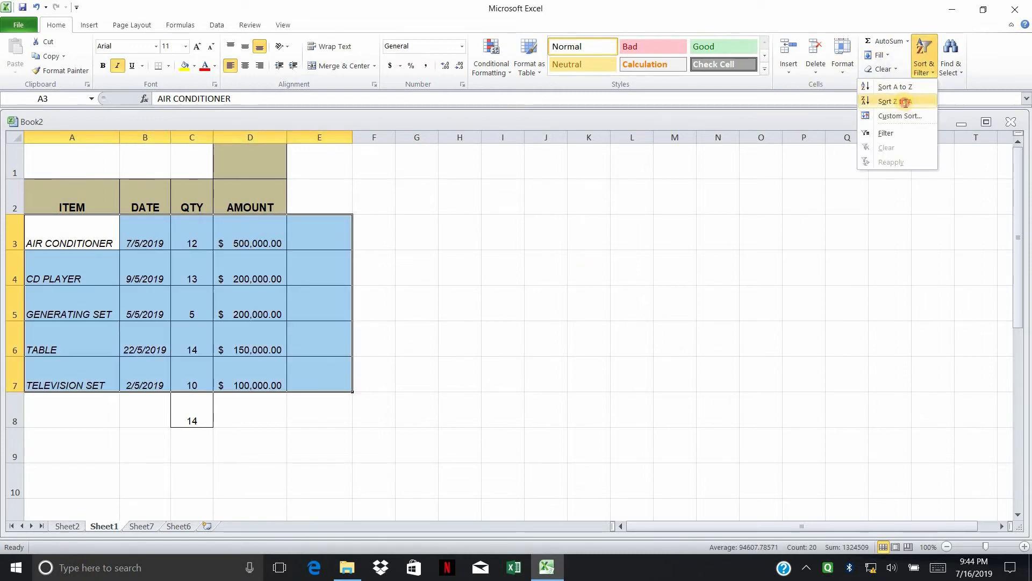
left_click(896, 101)
Step: Check that TELEVISION SET now tops the list and find where GENERATING SET moved
left_click(761, 267)
left_click(63, 238)
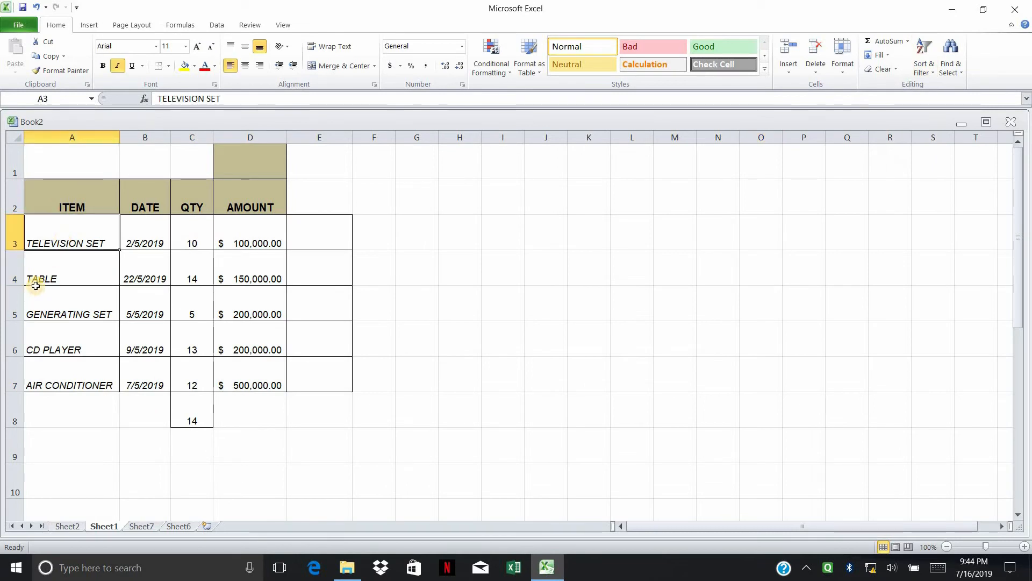
left_click(38, 317)
left_click_drag(28, 396, 32, 390)
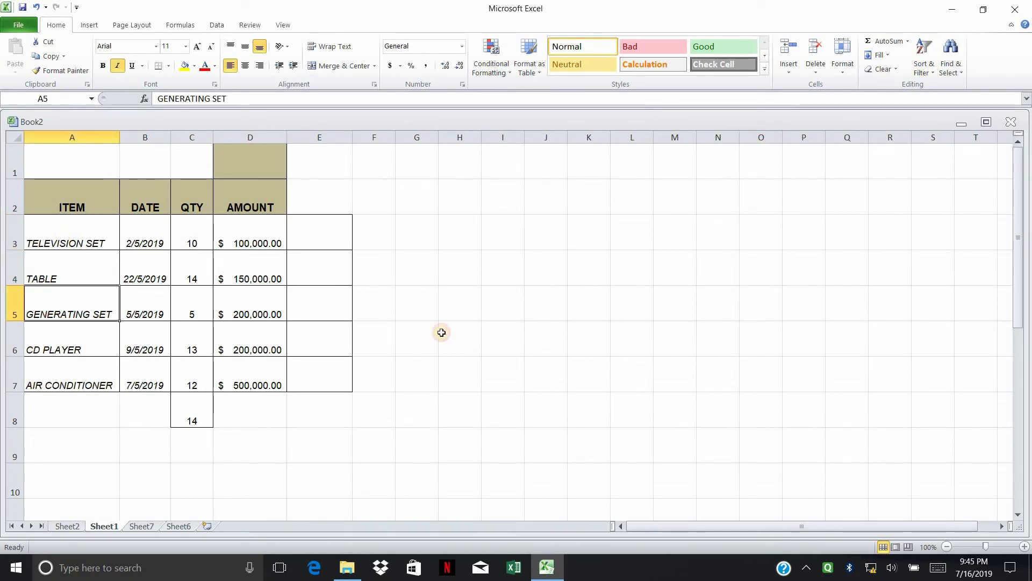
Step: Copy the item, date and qty data A3:C7 and paste it at K3
left_click(453, 328)
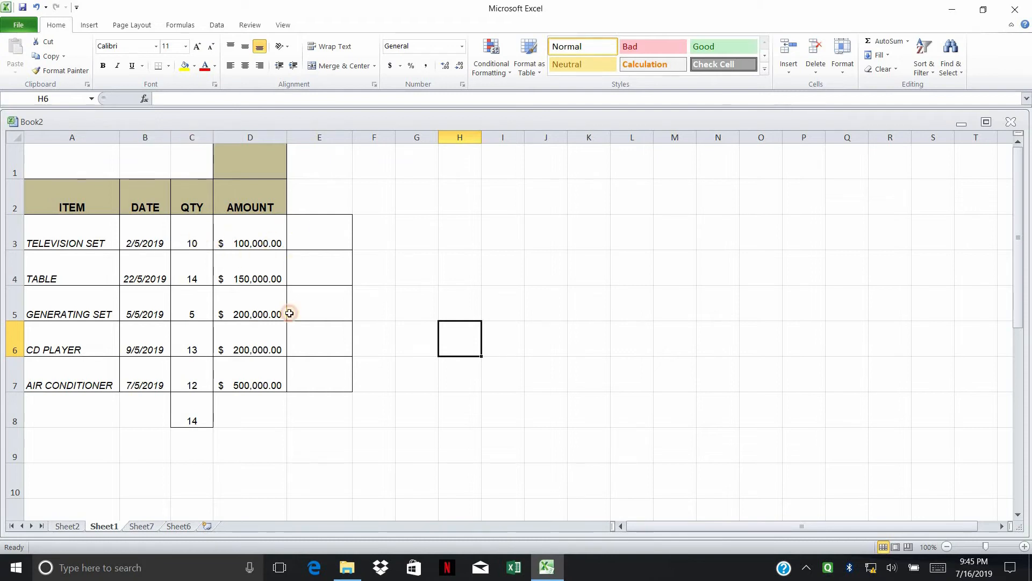
left_click_drag(191, 237, 253, 344)
left_click_drag(187, 238, 143, 342)
right_click(142, 342)
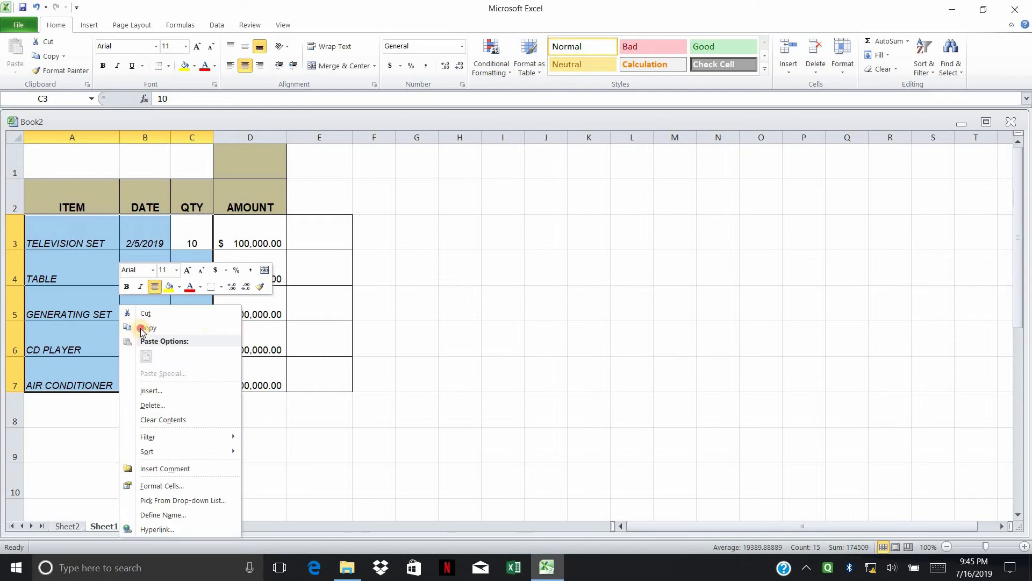
key("c")
right_click(581, 242)
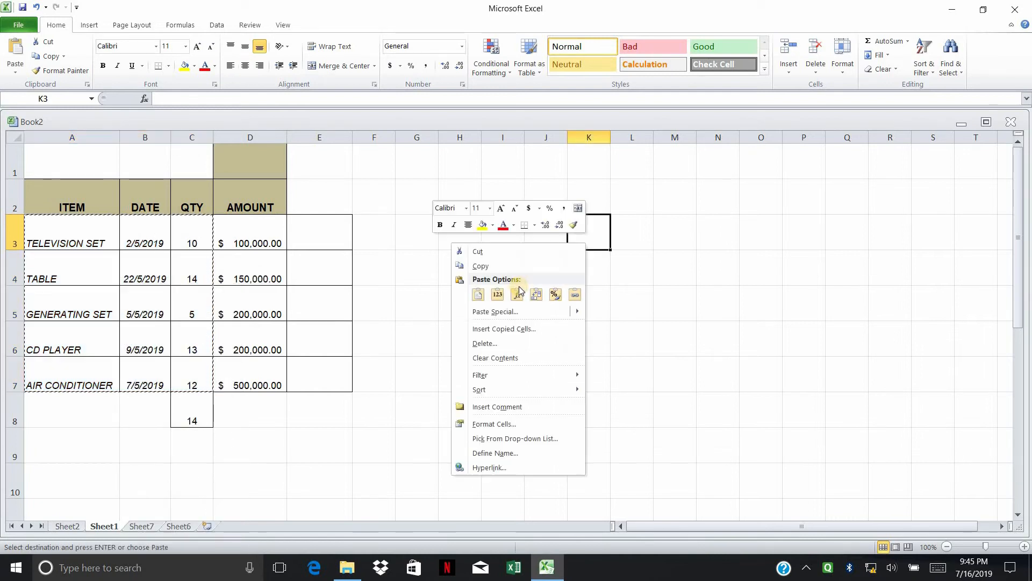
left_click(478, 294)
left_click(759, 301)
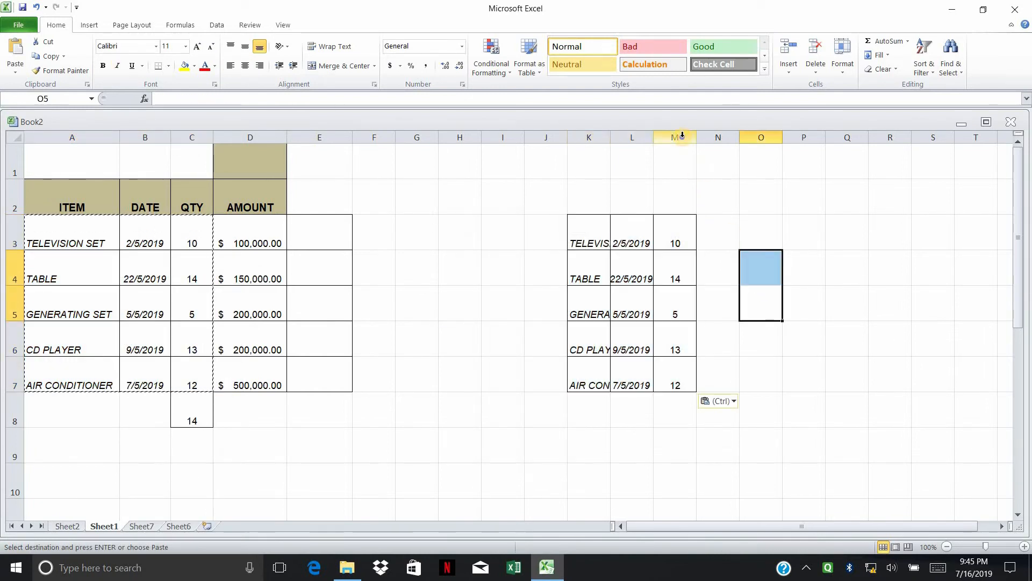
Step: Move the qty column M into column J, delete the empty column K, and autofit the item column
left_click(675, 138)
right_click(678, 138)
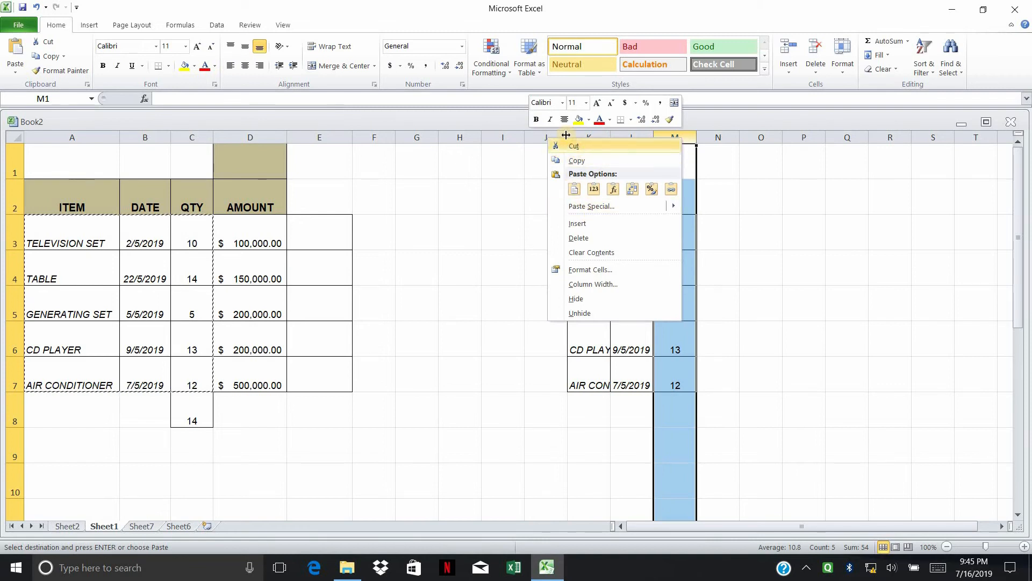
left_click(574, 147)
right_click(554, 138)
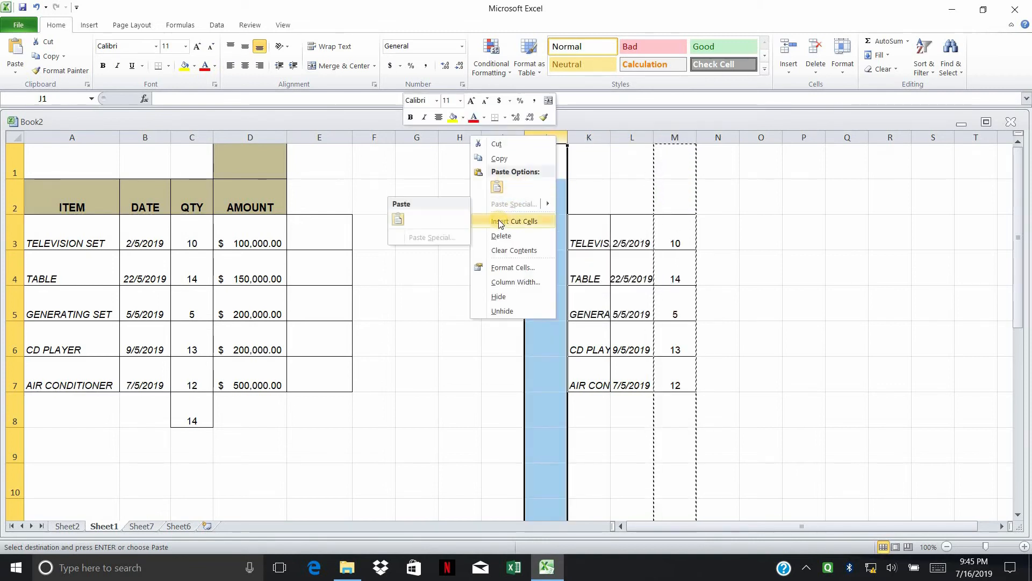
left_click(554, 222)
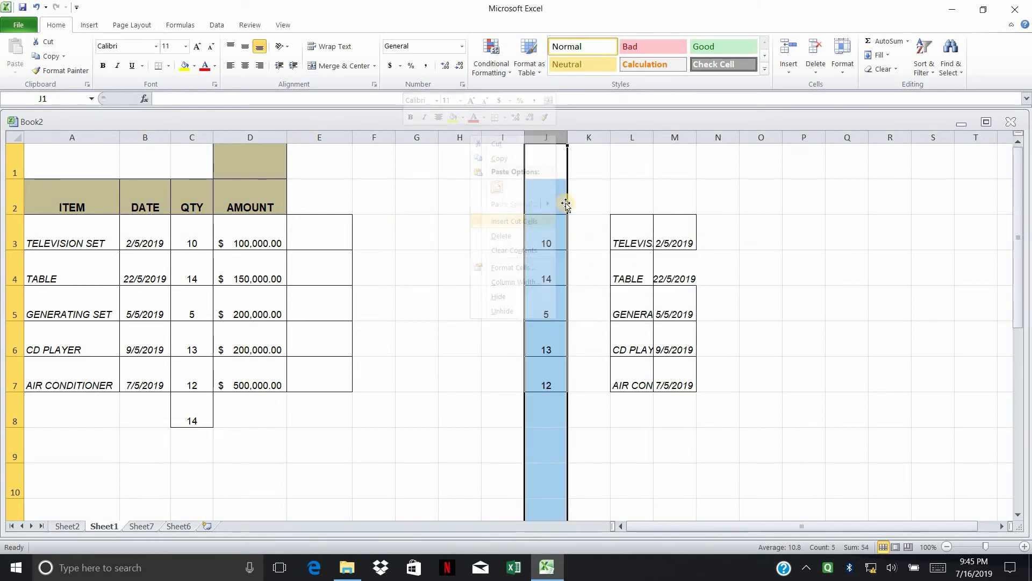
left_click(589, 138)
right_click(589, 138)
left_click(540, 239)
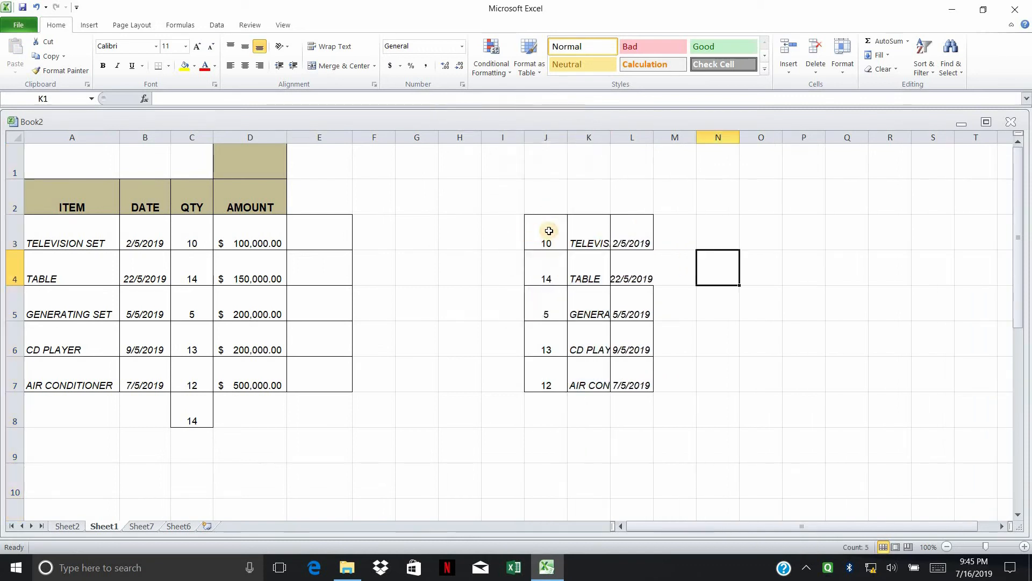
double_click(611, 137)
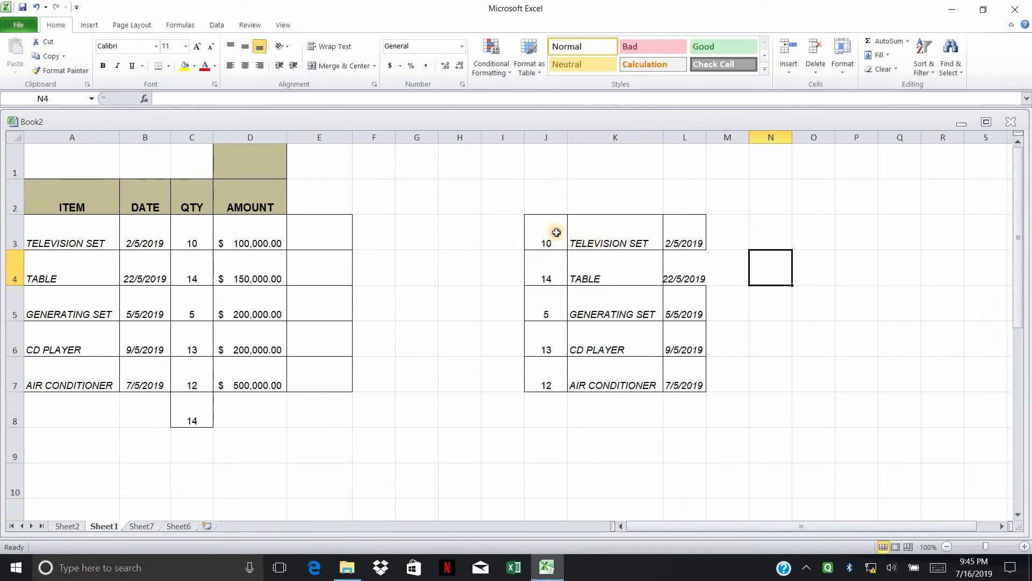
left_click_drag(553, 232, 676, 374)
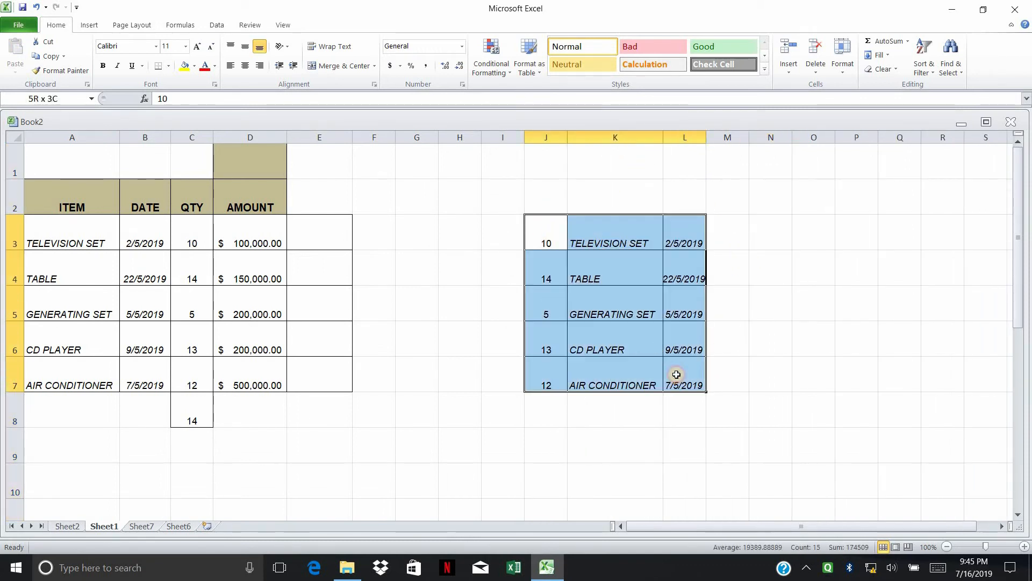
Step: Sort the copied rows J3:L7 by quantity from smallest to largest
left_click(924, 66)
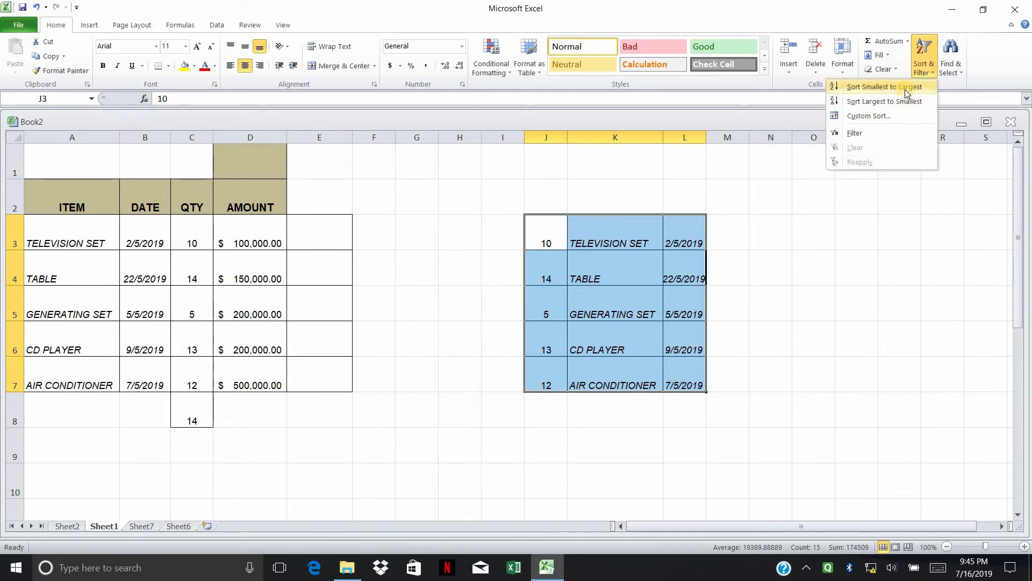
left_click(905, 87)
left_click(841, 226)
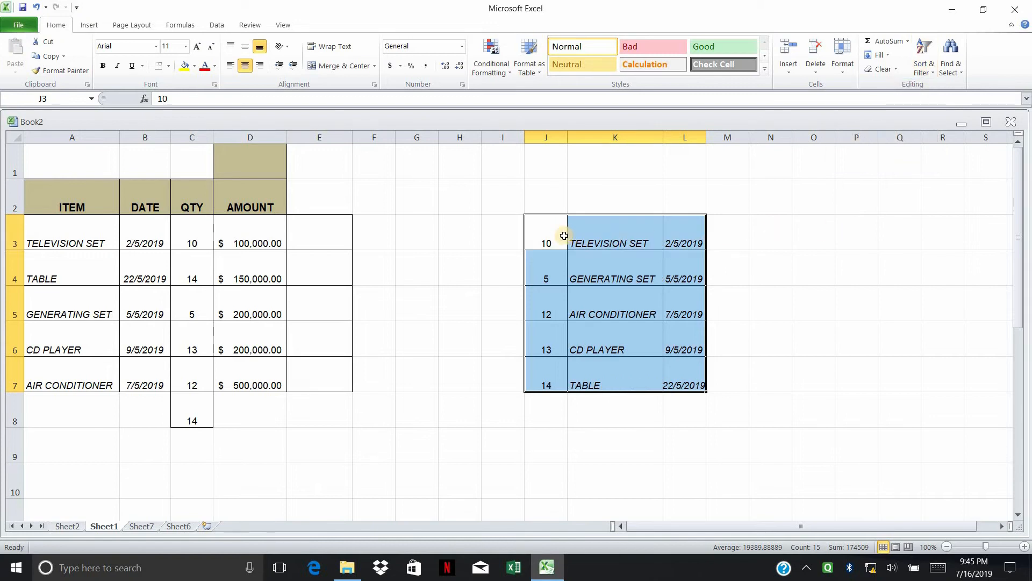
left_click(550, 279)
left_click(544, 315)
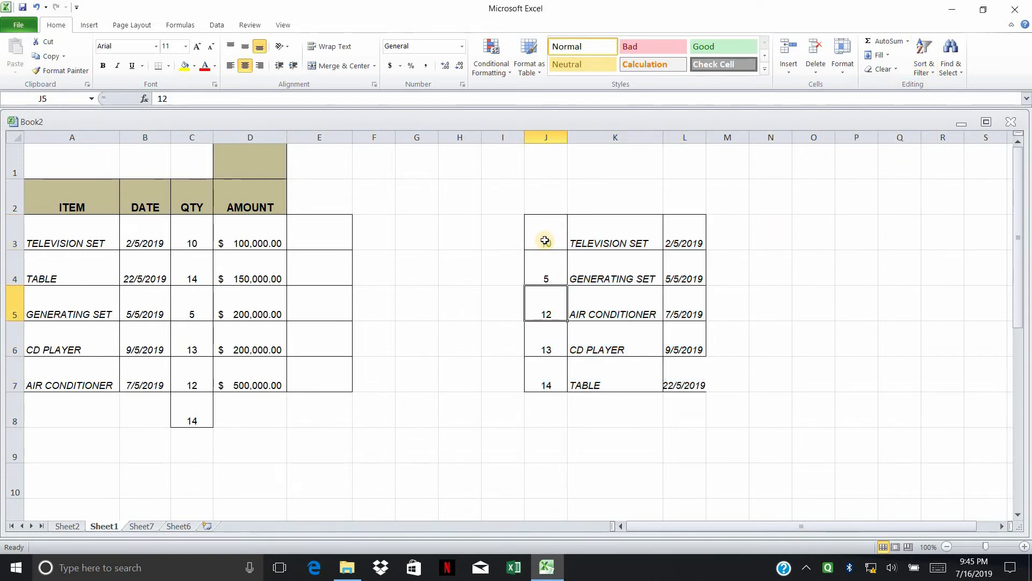
Step: Clear all formats from J3:L7 so the dates show as serial numbers
left_click_drag(544, 235, 680, 358)
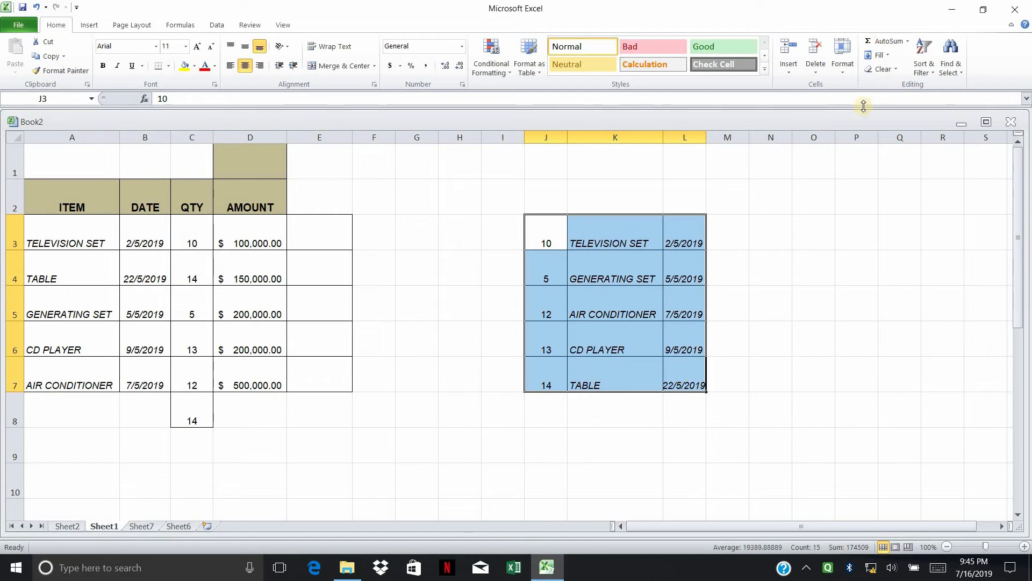
left_click(881, 69)
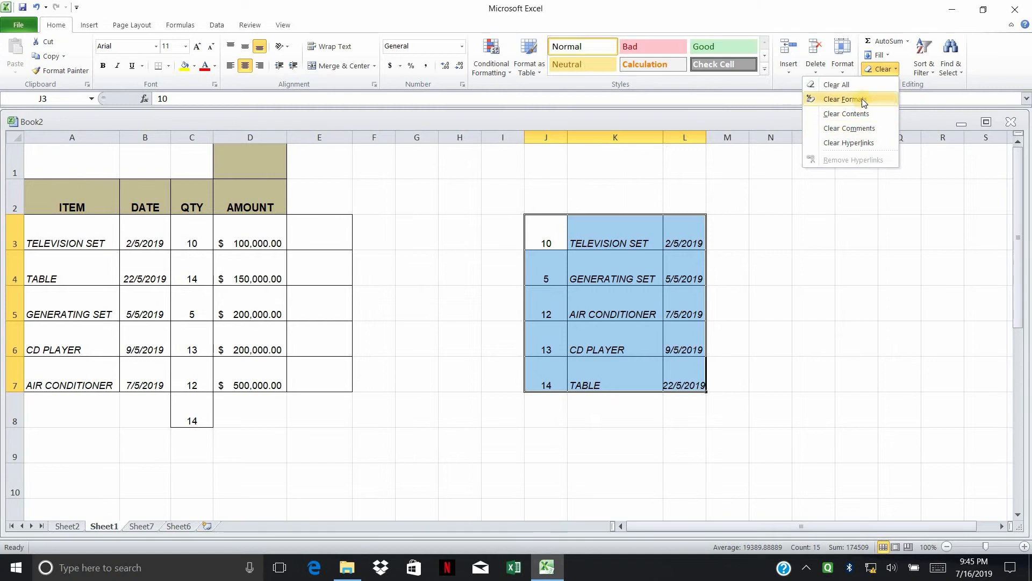
left_click(854, 99)
left_click(866, 196)
left_click_drag(555, 229, 675, 389)
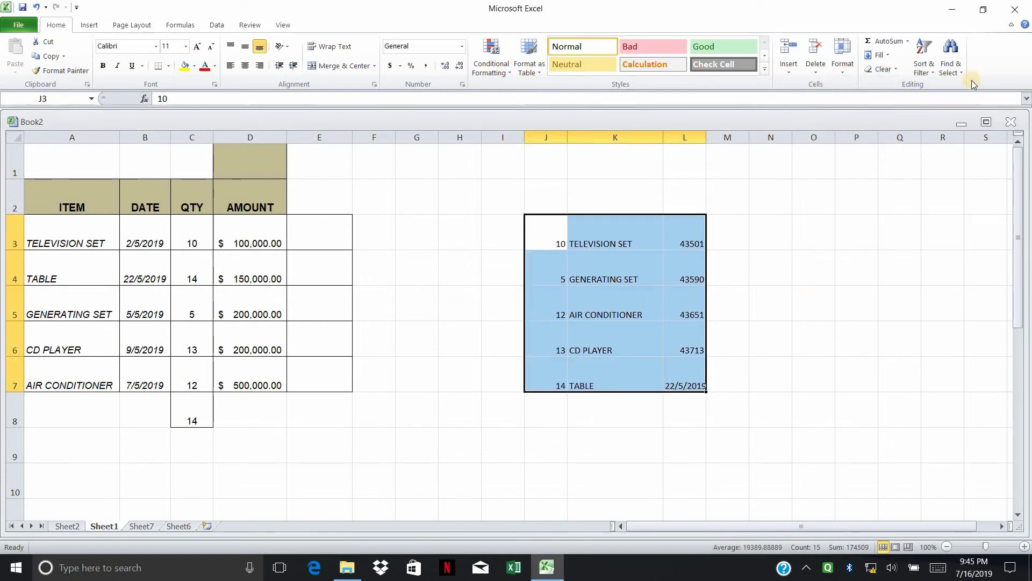
Step: Sort J3:L7 by quantity ascending and check the values run from 5 to 14
left_click(931, 75)
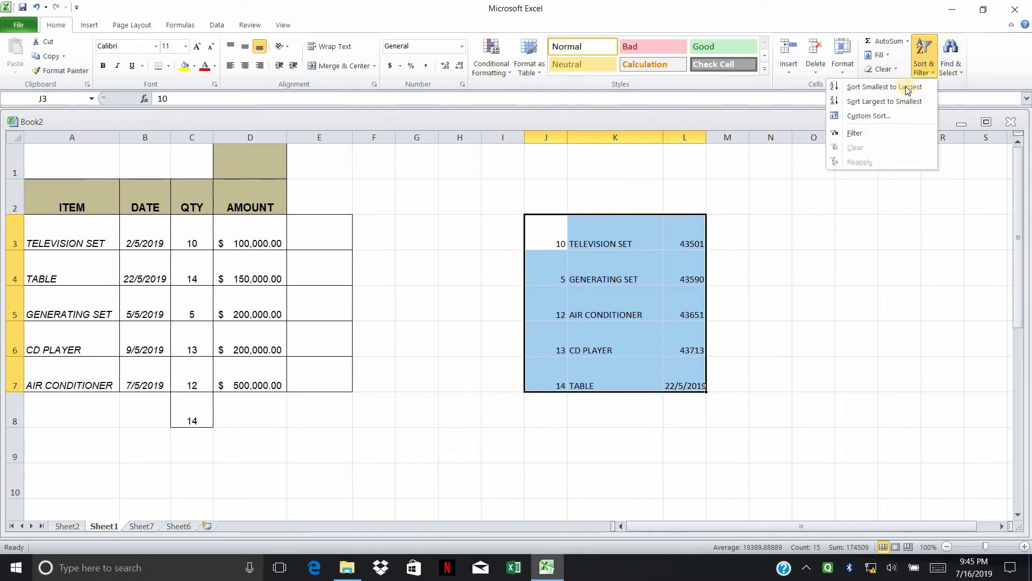
left_click(864, 89)
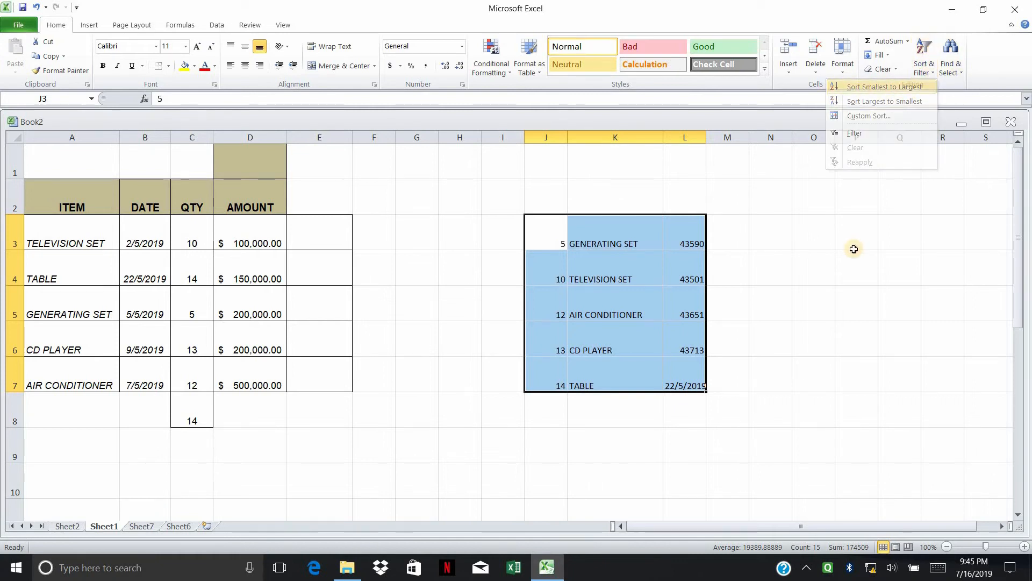
left_click(853, 240)
left_click(558, 235)
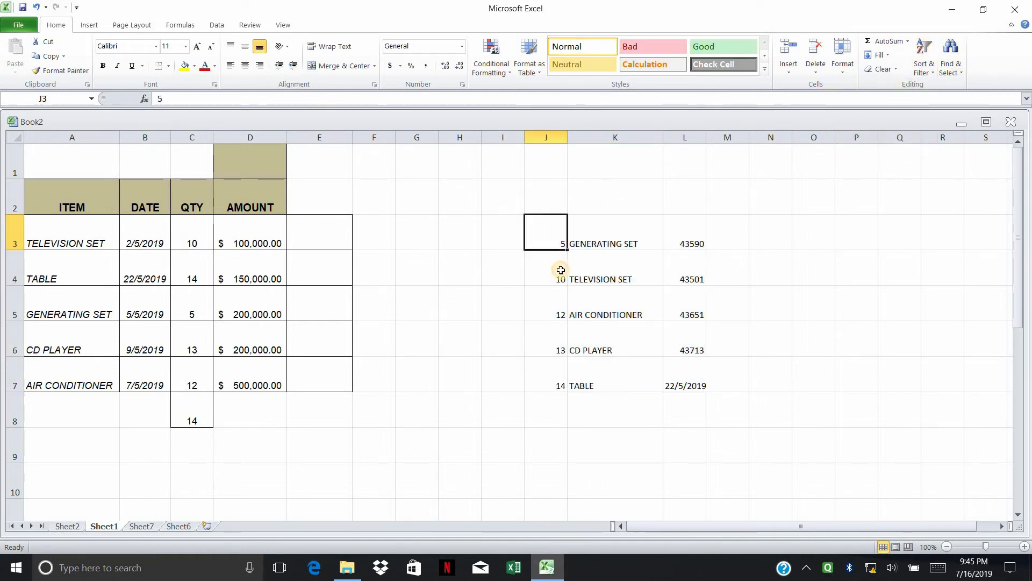
key("Down")
key("Down")
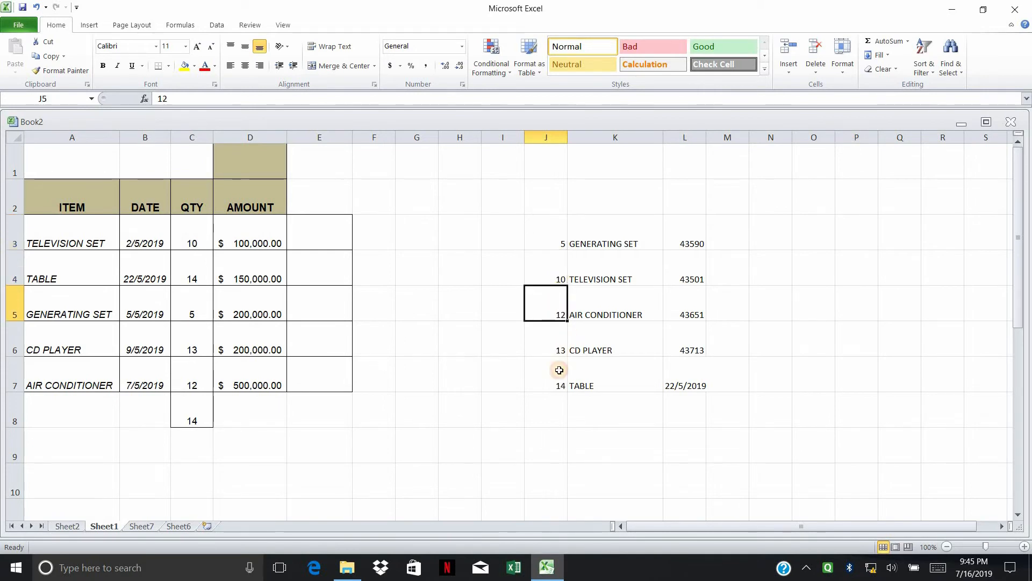
key("Down")
key("Down")
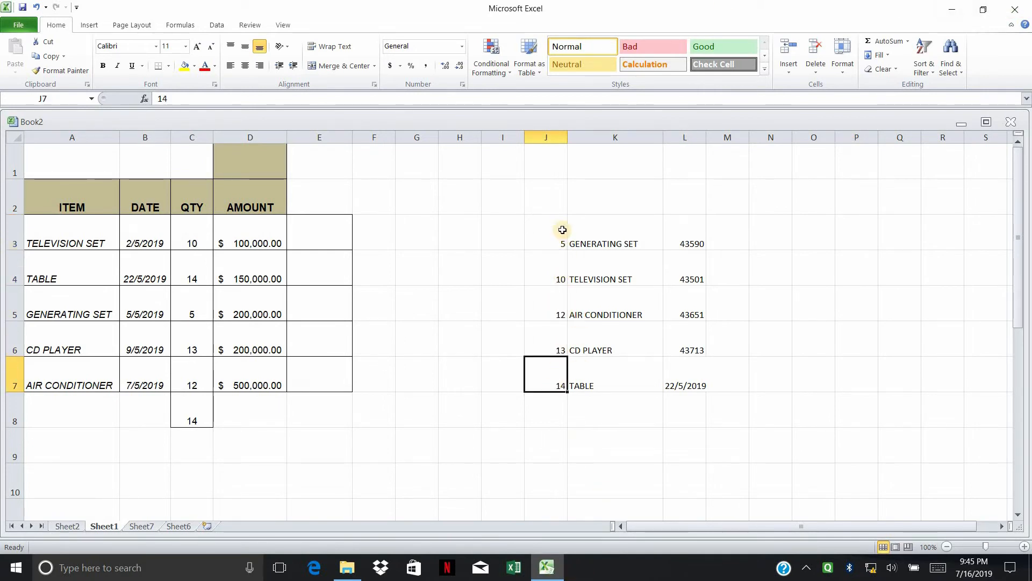
Step: Re-sort J3:L7 from largest to smallest quantity, putting 14 TABLE at the top
left_click_drag(559, 228, 699, 354)
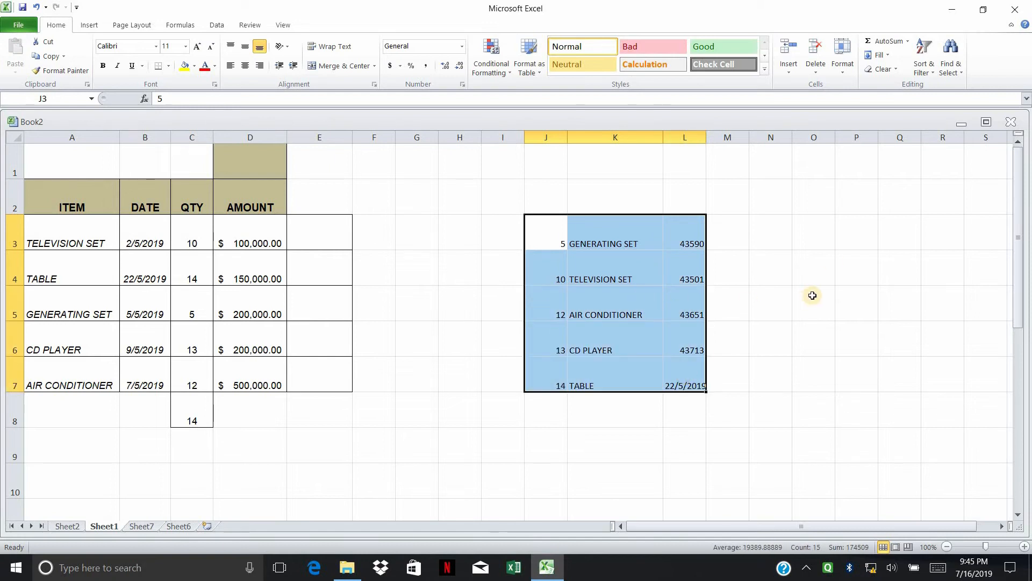
left_click(930, 76)
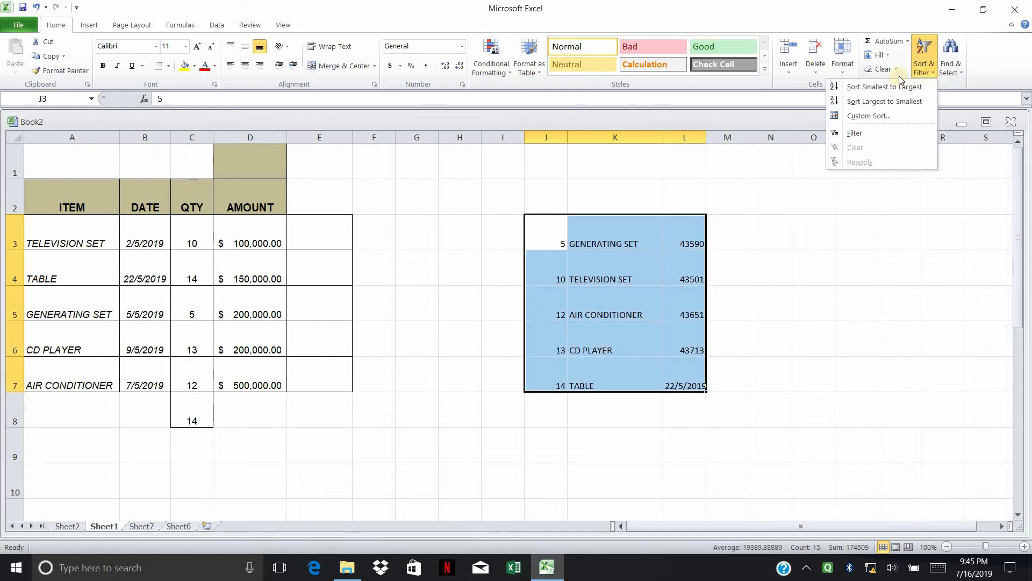
left_click(904, 102)
left_click(811, 261)
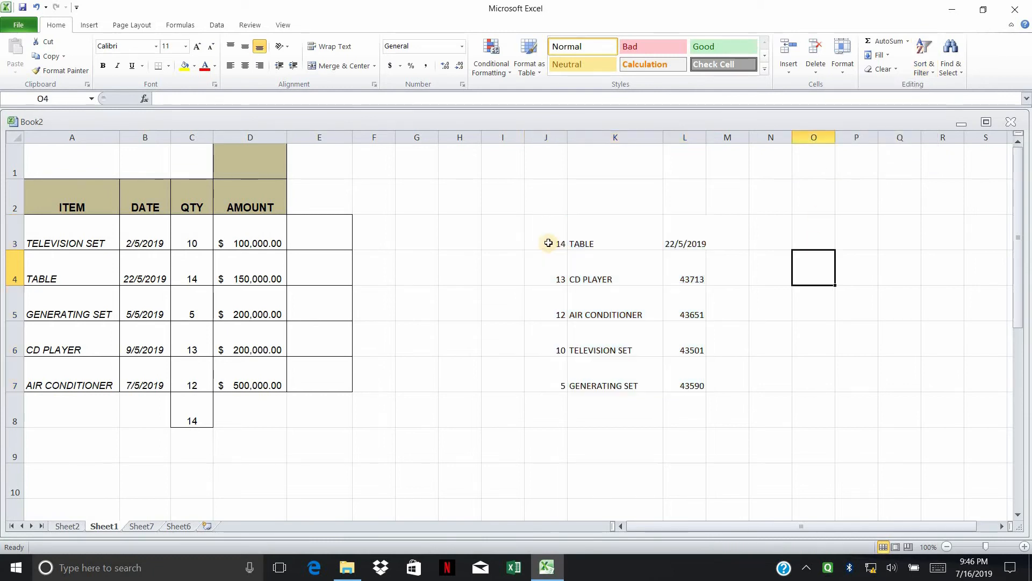
left_click_drag(554, 237, 656, 385)
left_click_drag(757, 420, 745, 415)
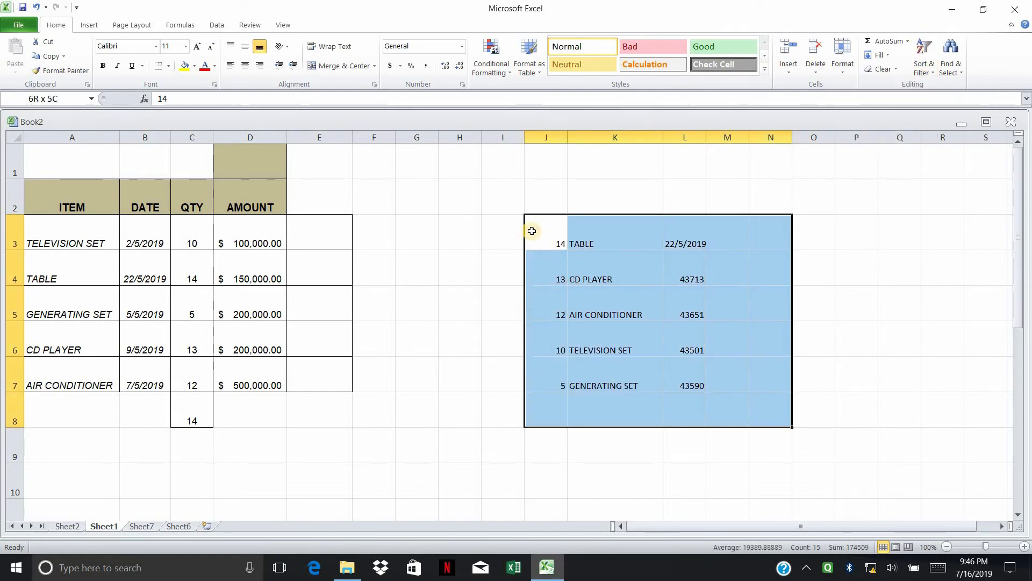
left_click(547, 231)
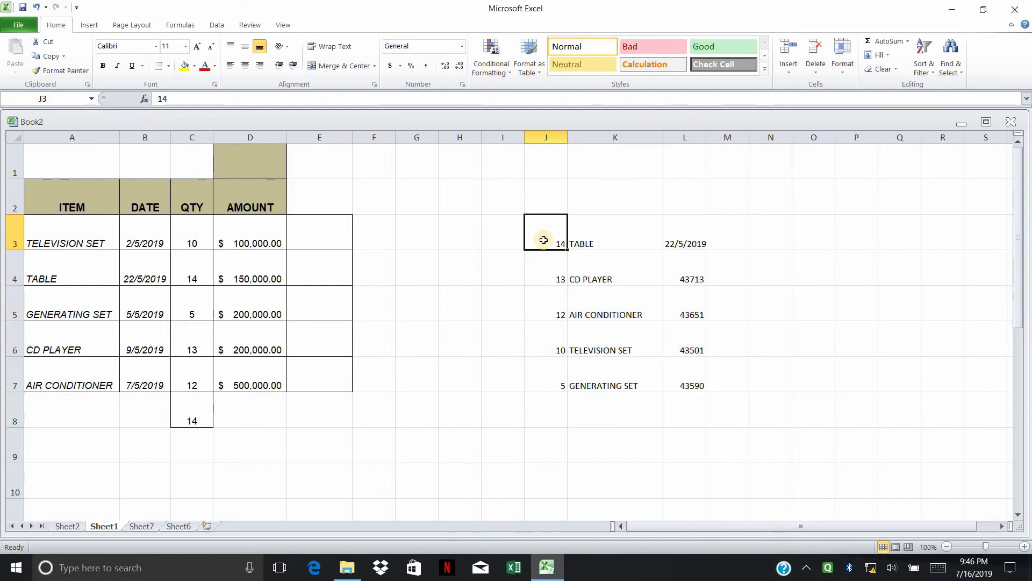
key("Down")
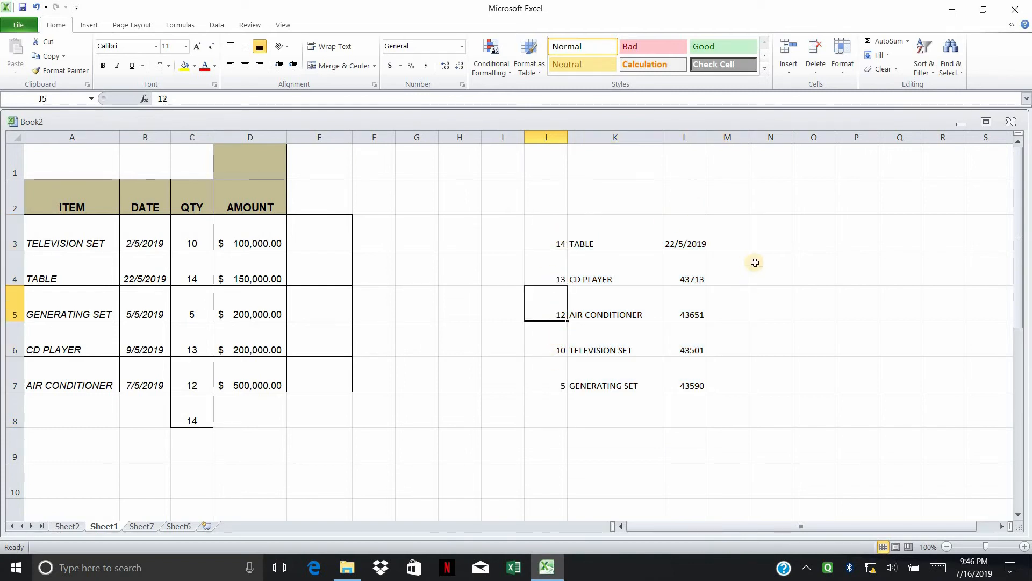
left_click(753, 261)
left_click(931, 78)
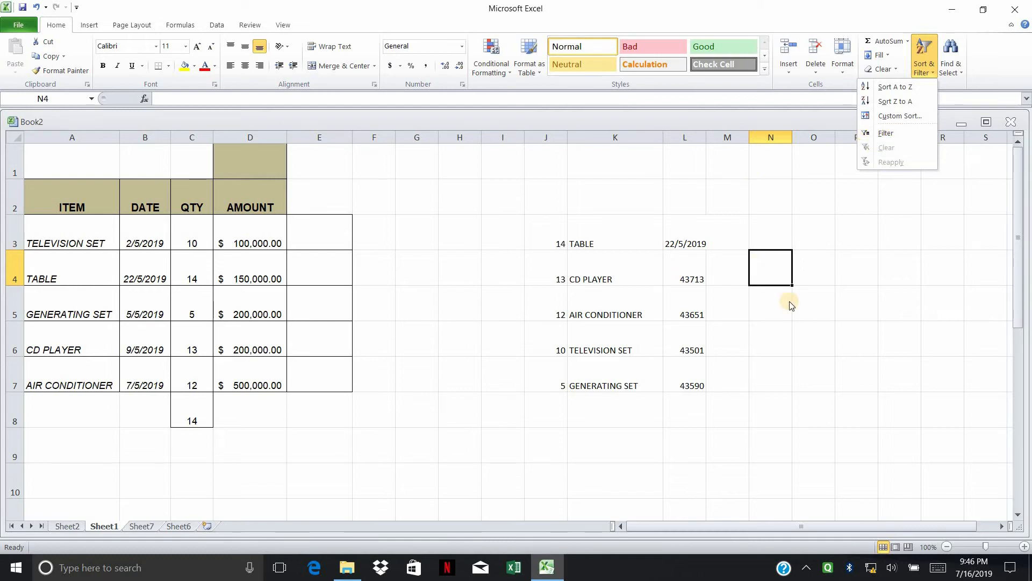
Step: Turn on filtering for the header row J2:L2, then undo it
left_click(534, 201)
left_click_drag(534, 200, 693, 198)
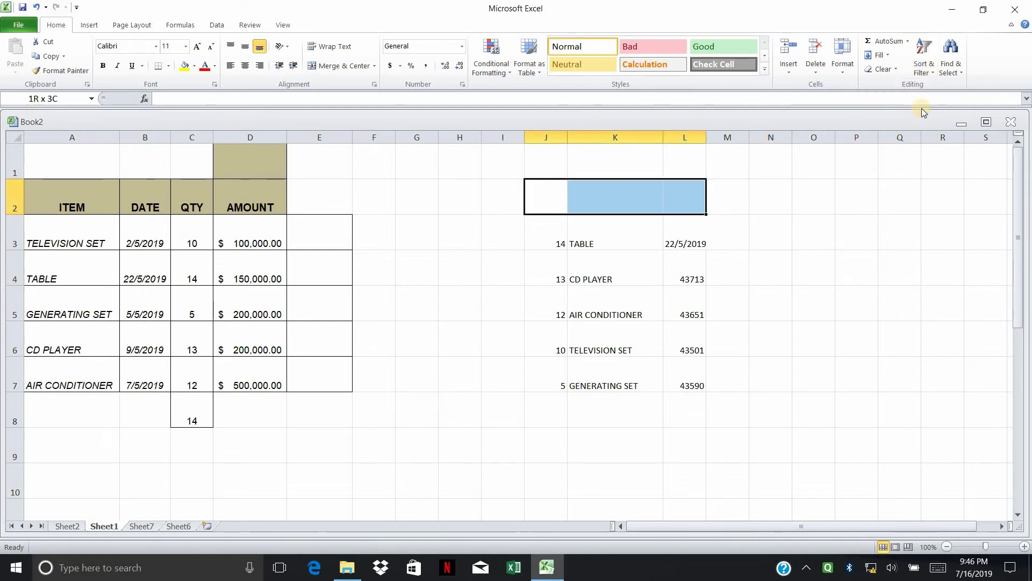
left_click(924, 59)
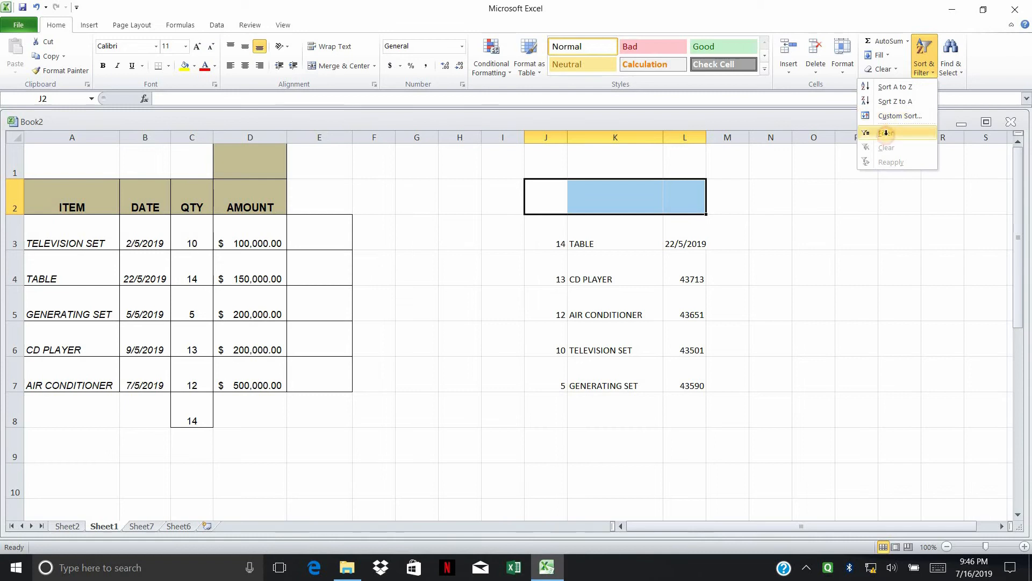
left_click(887, 131)
left_click(815, 250)
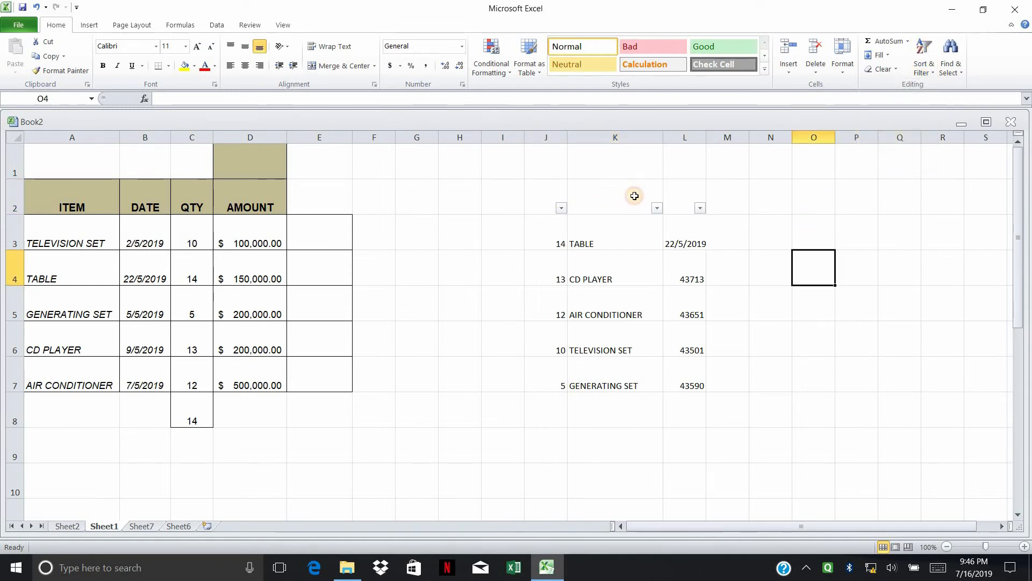
left_click_drag(546, 199, 699, 195)
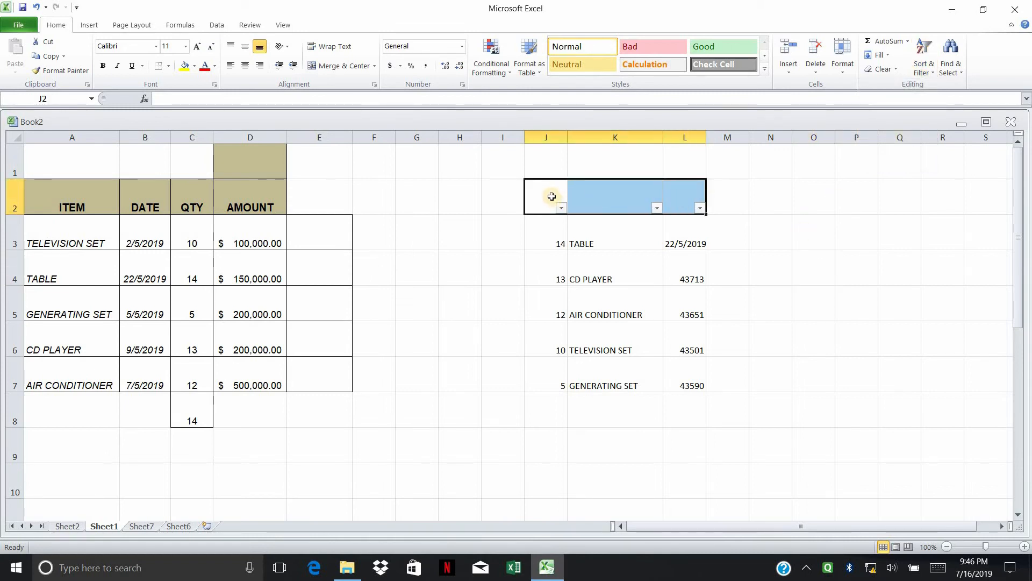
left_click_drag(551, 197, 702, 201)
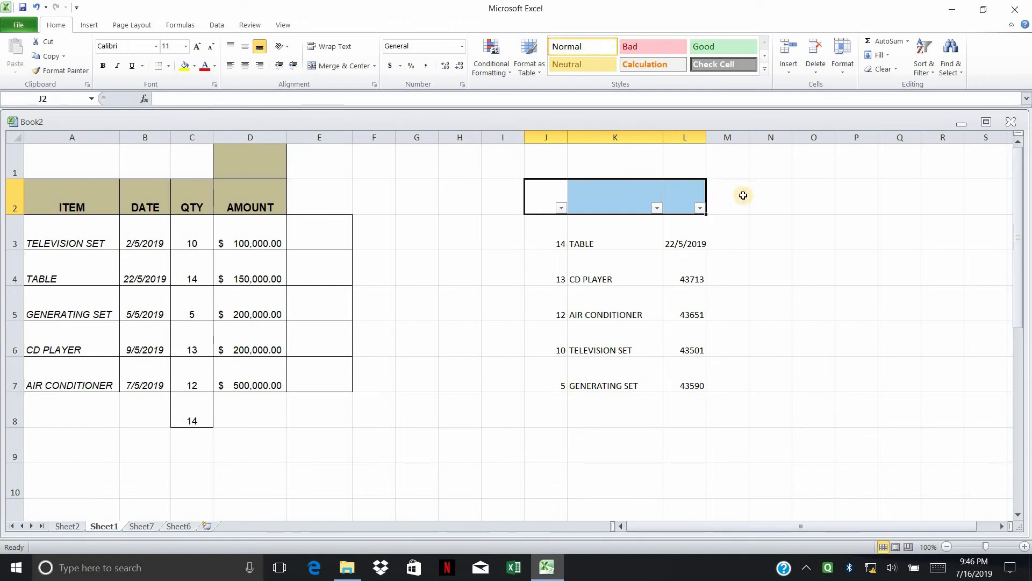
key("ctrl+z")
left_click(801, 259)
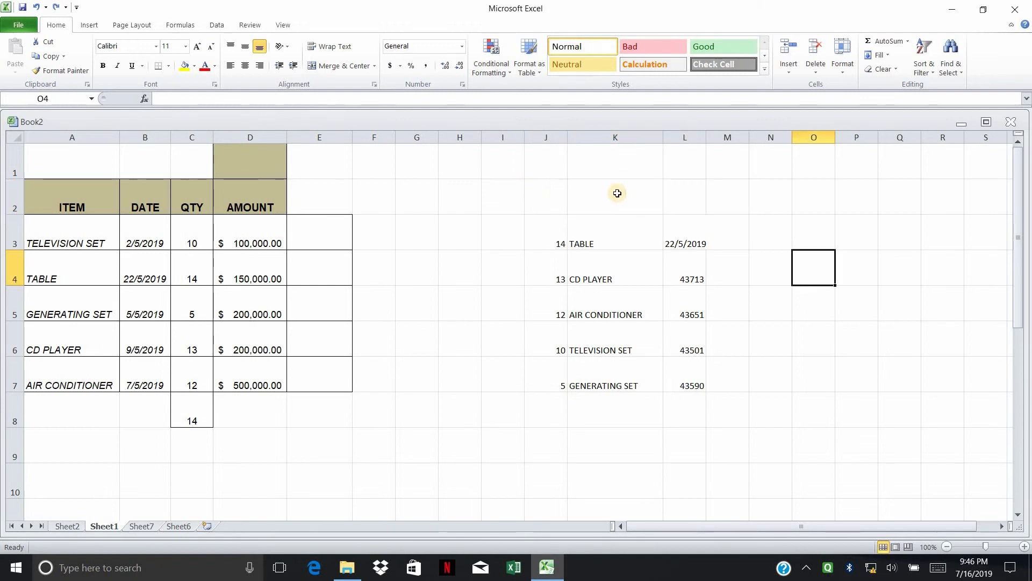
Step: Reselect J2:L2 and switch filtering back on for the side list J2:L7
left_click_drag(548, 201, 585, 191)
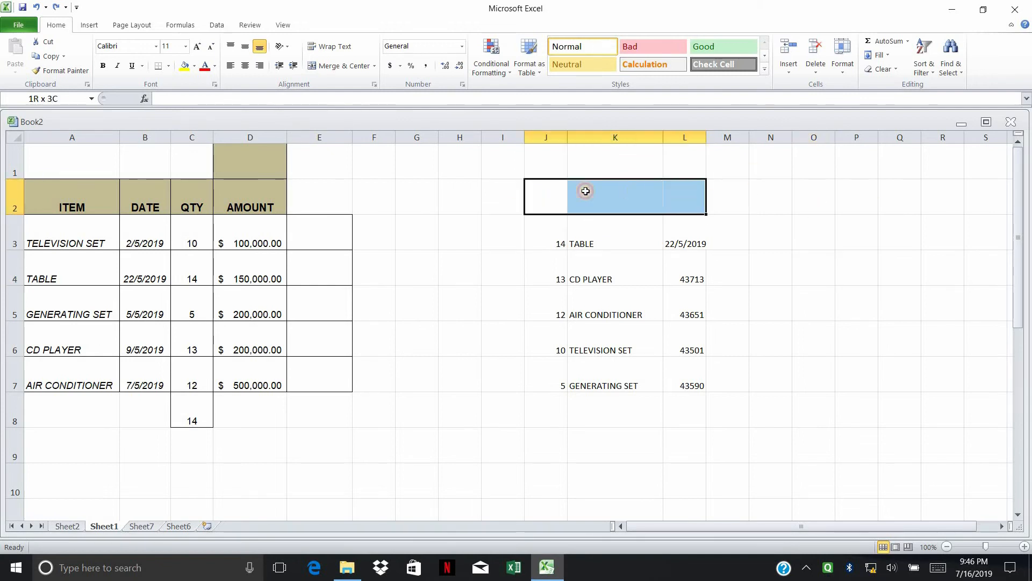
left_click(546, 192)
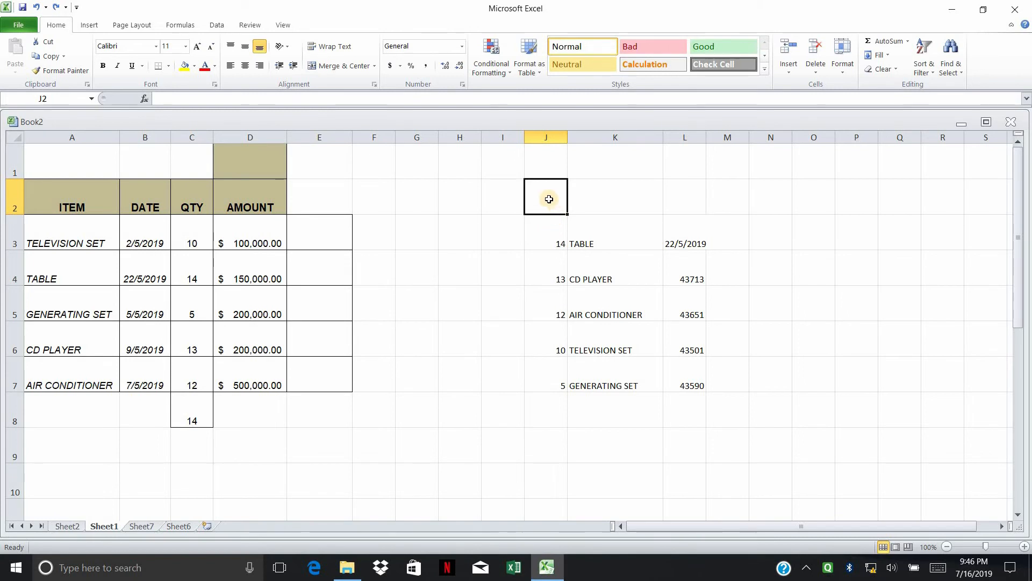
left_click_drag(549, 198, 685, 200)
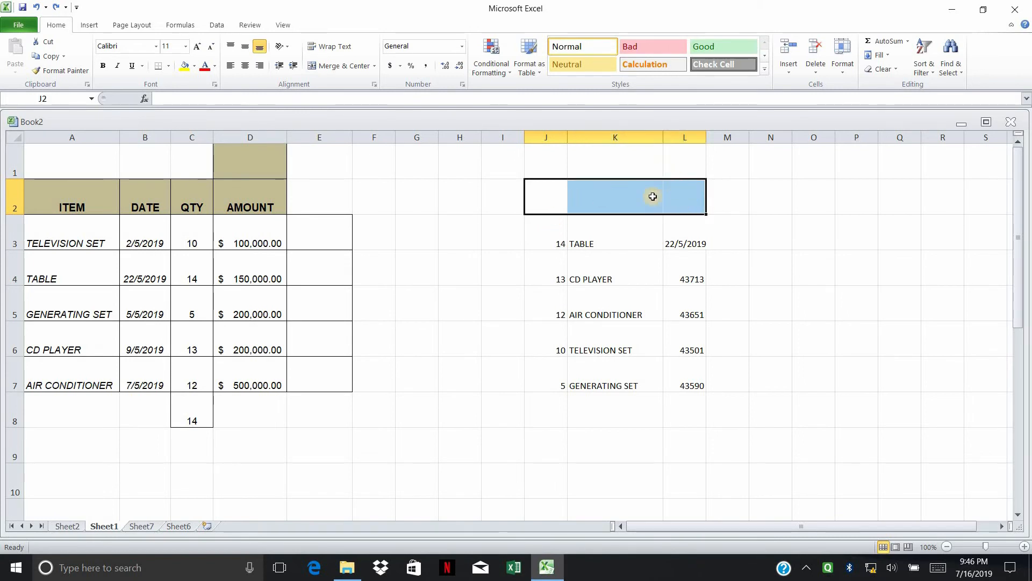
left_click_drag(548, 200, 680, 205)
left_click(723, 245)
left_click_drag(547, 192, 672, 194)
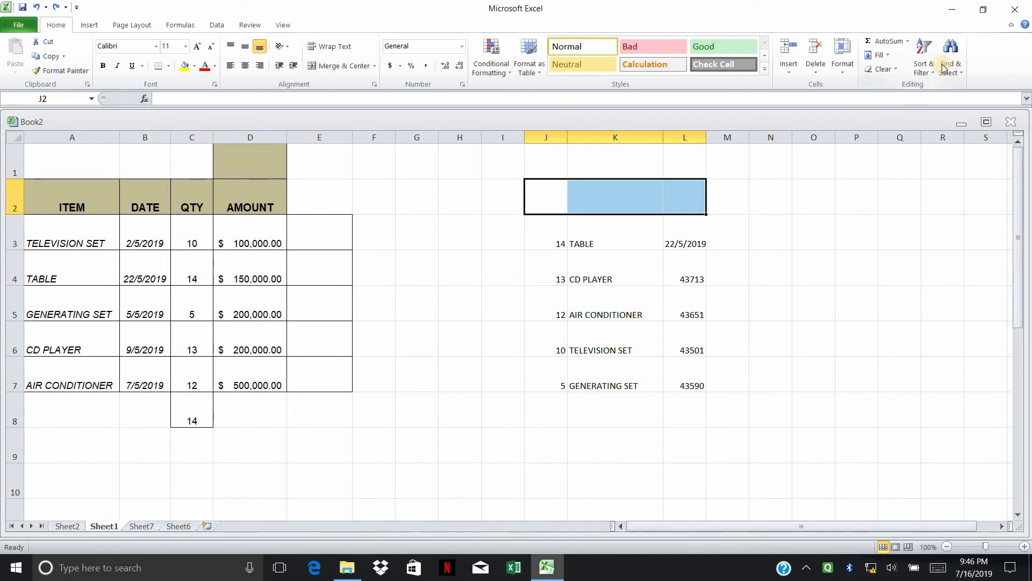
left_click(926, 73)
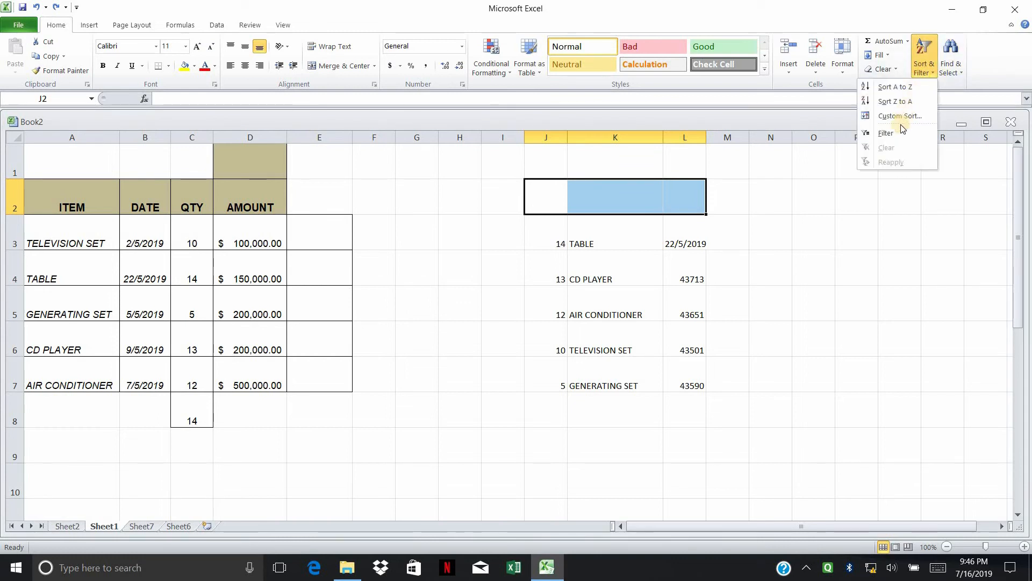
left_click(886, 133)
left_click(852, 203)
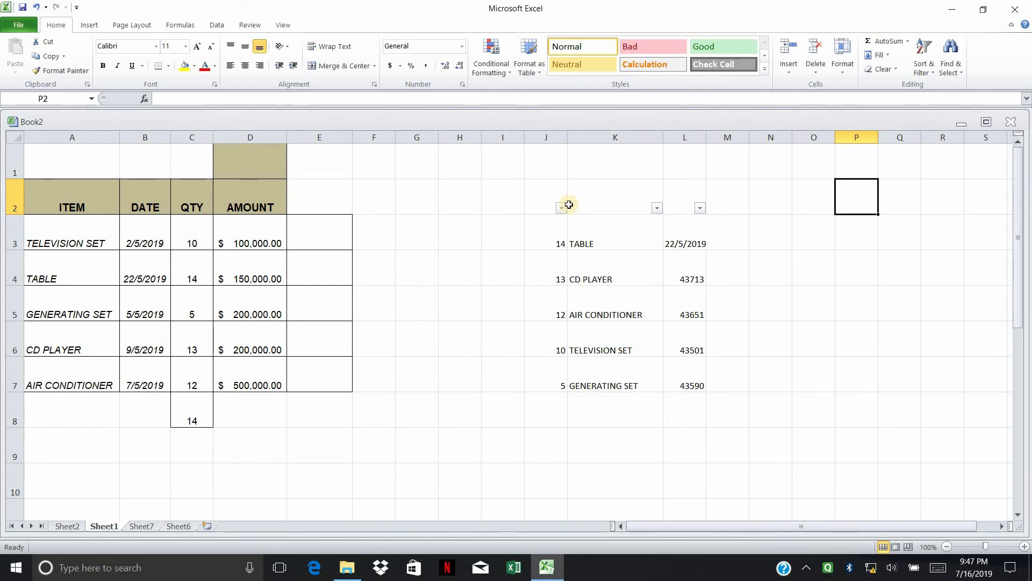
left_click_drag(547, 195, 677, 283)
left_click_drag(682, 332, 686, 385)
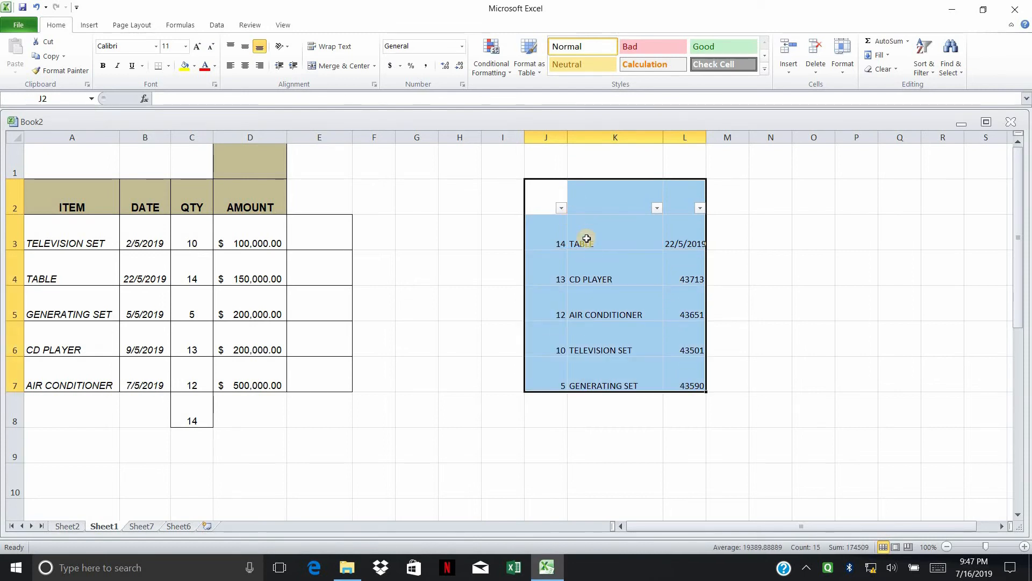
left_click(731, 237)
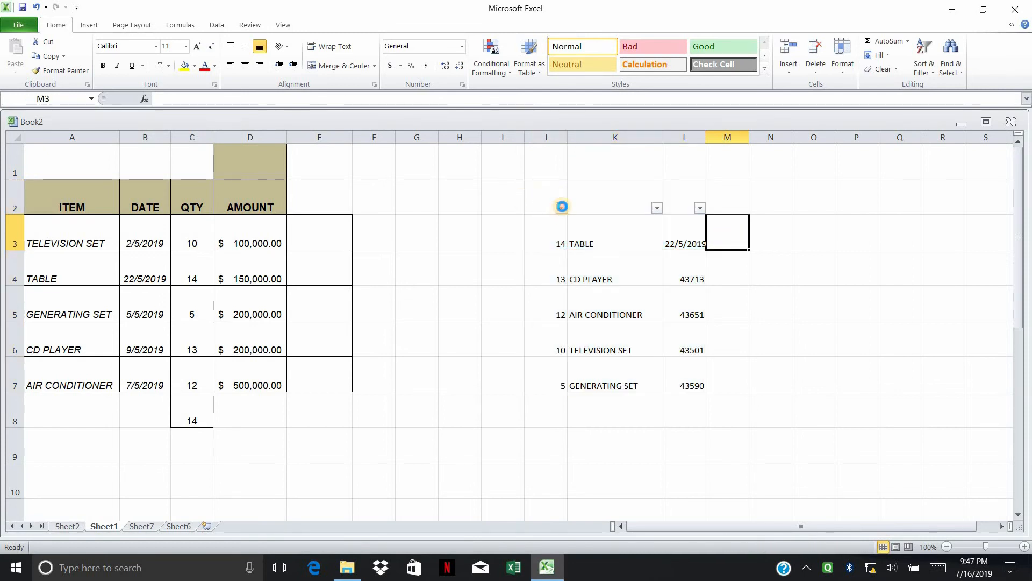
left_click(562, 206)
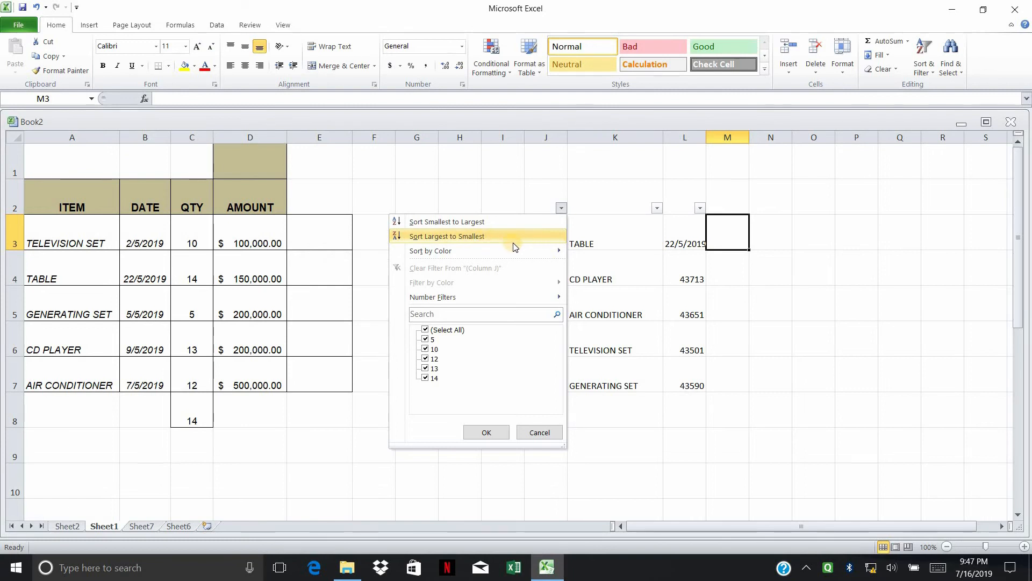
left_click(480, 222)
left_click_drag(560, 244, 692, 373)
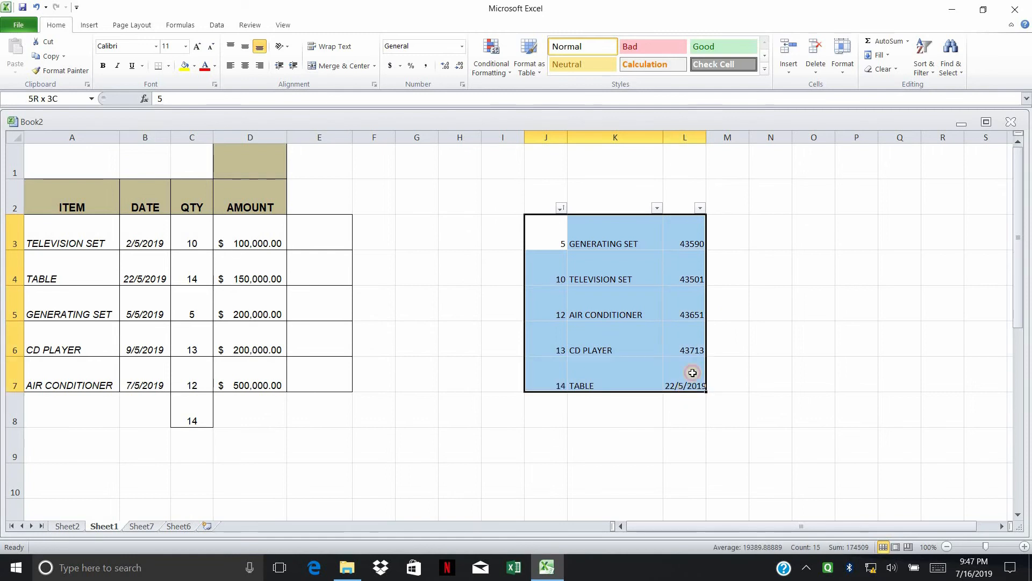
left_click(561, 208)
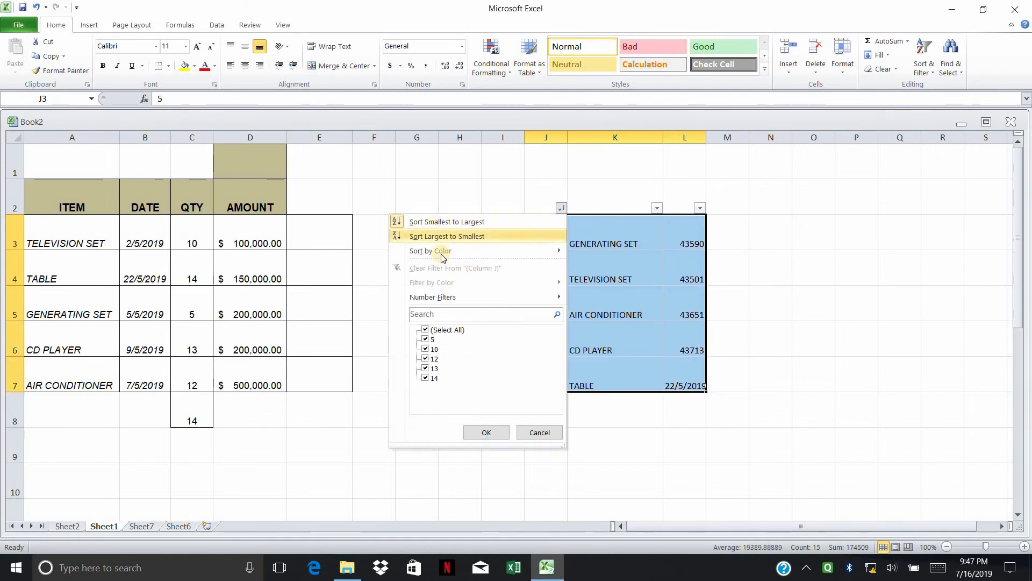
left_click(554, 236)
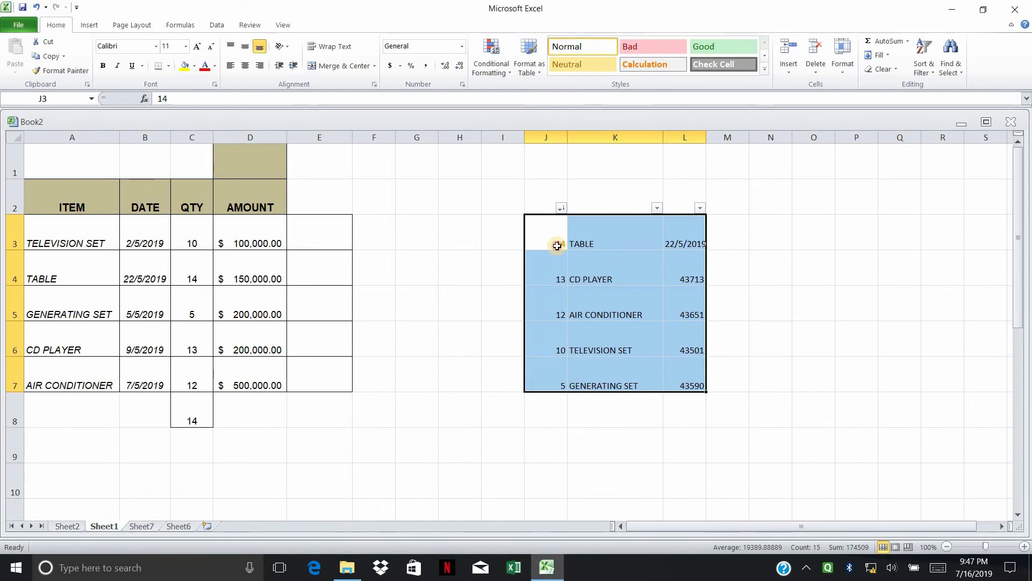
left_click(556, 246)
left_click(625, 228)
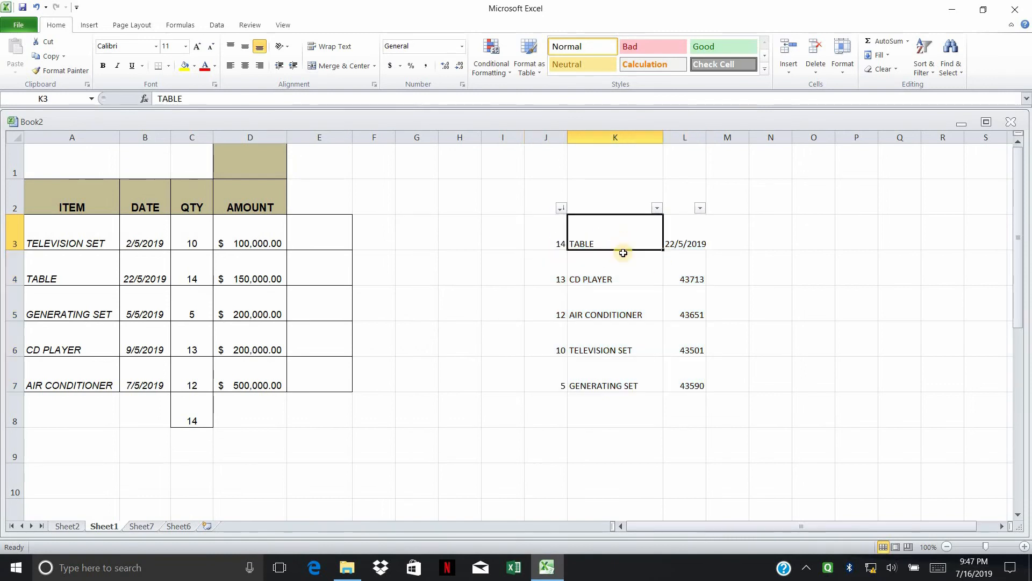
left_click_drag(623, 252, 631, 385)
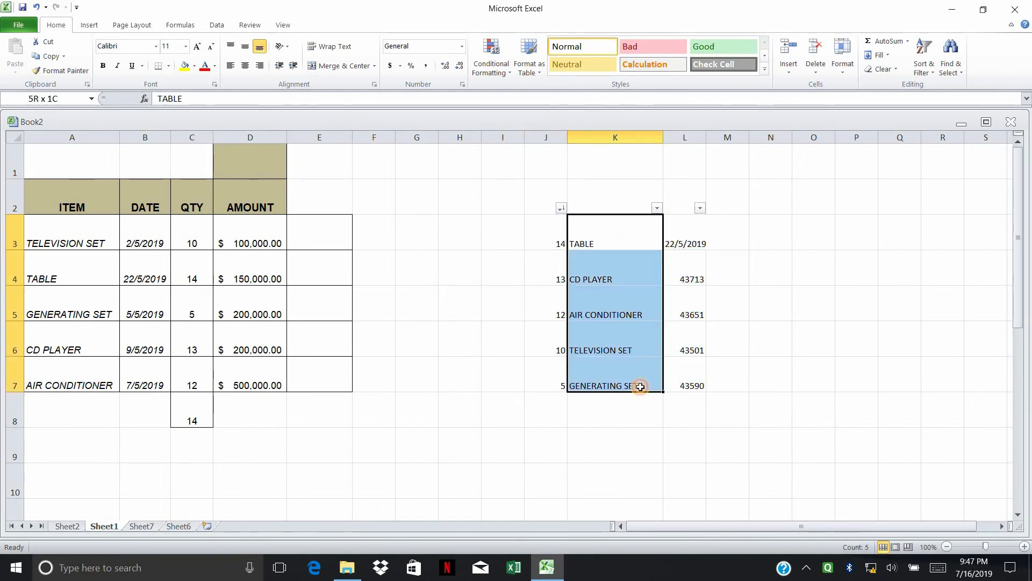
left_click(656, 212)
left_click(730, 243)
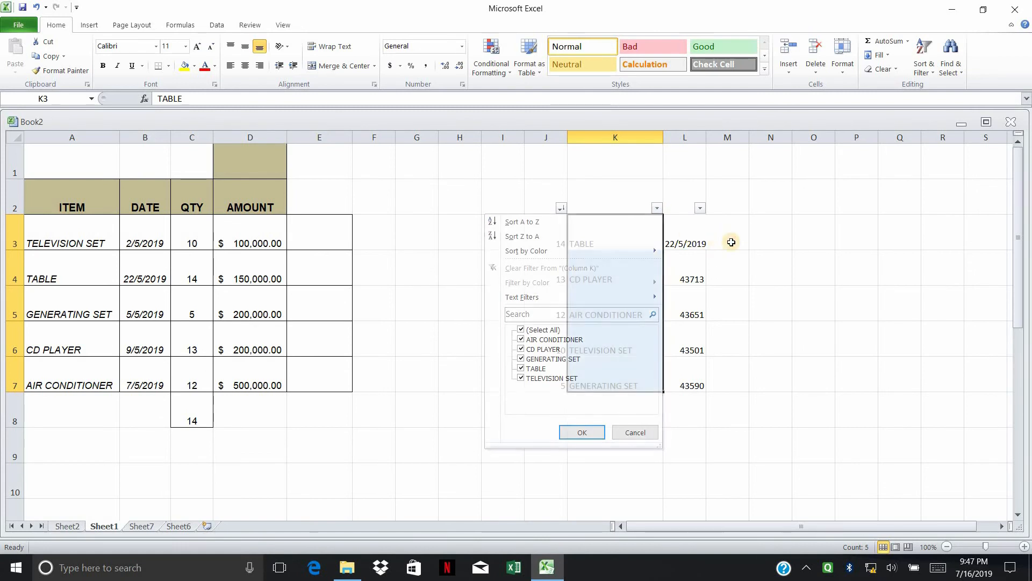
left_click(657, 208)
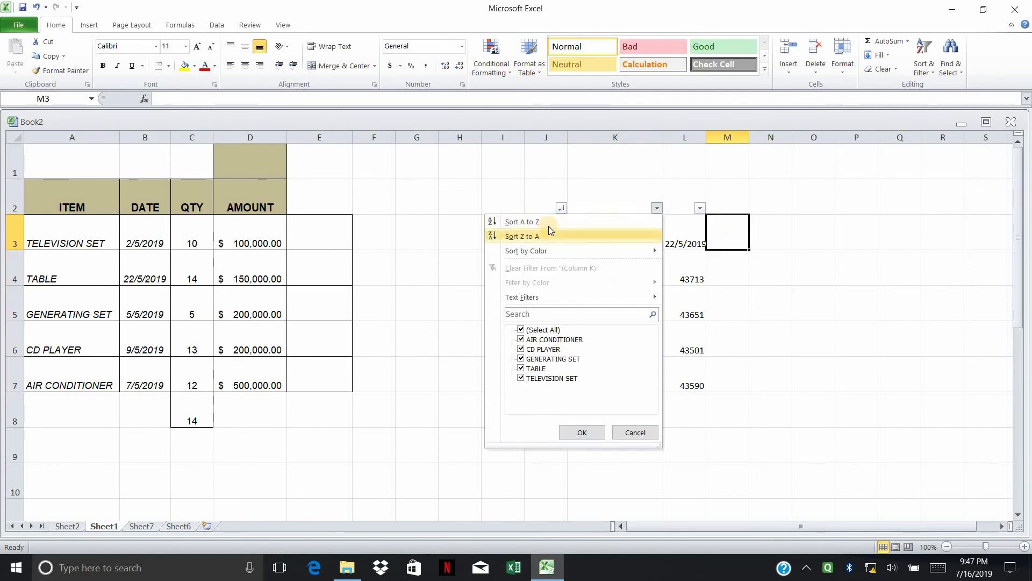
left_click(584, 227)
left_click_drag(794, 290, 774, 288)
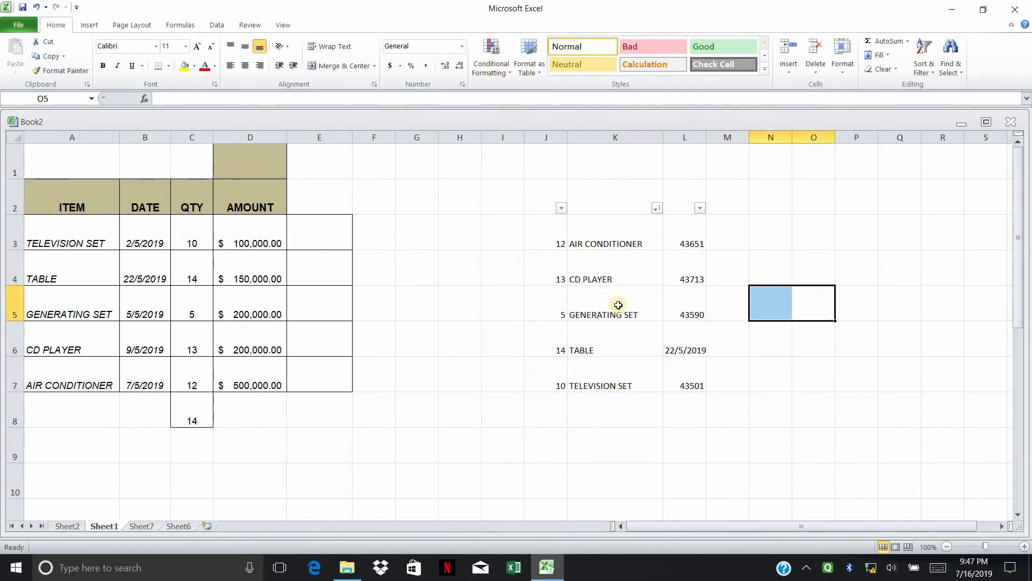
left_click(656, 211)
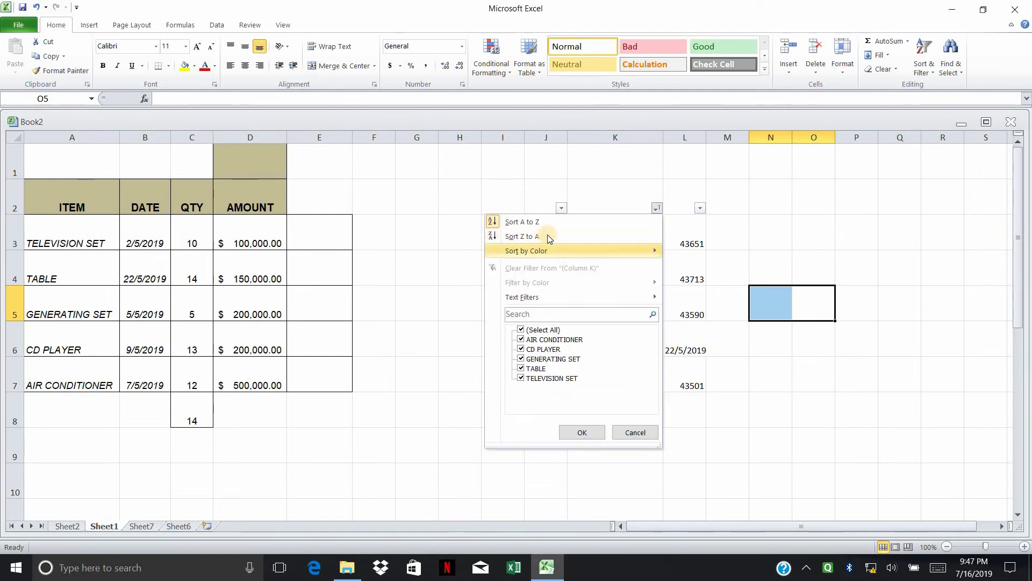
left_click(618, 241)
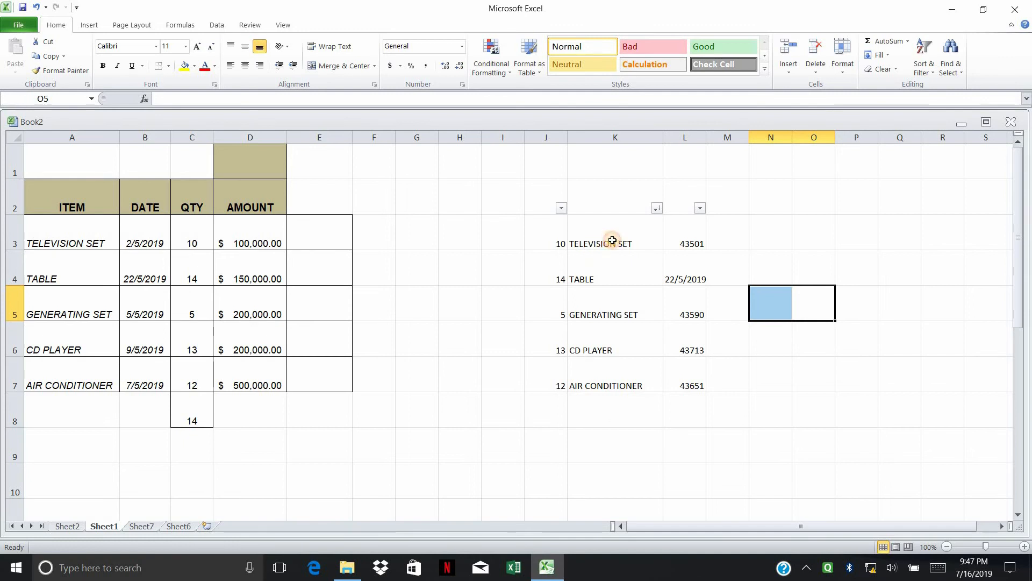
left_click(604, 241)
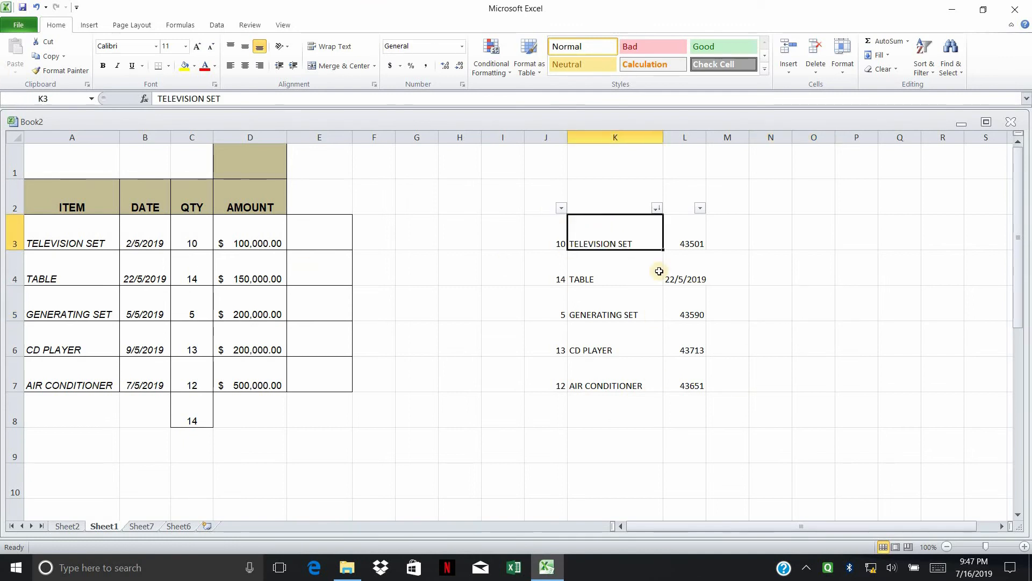
left_click(777, 254)
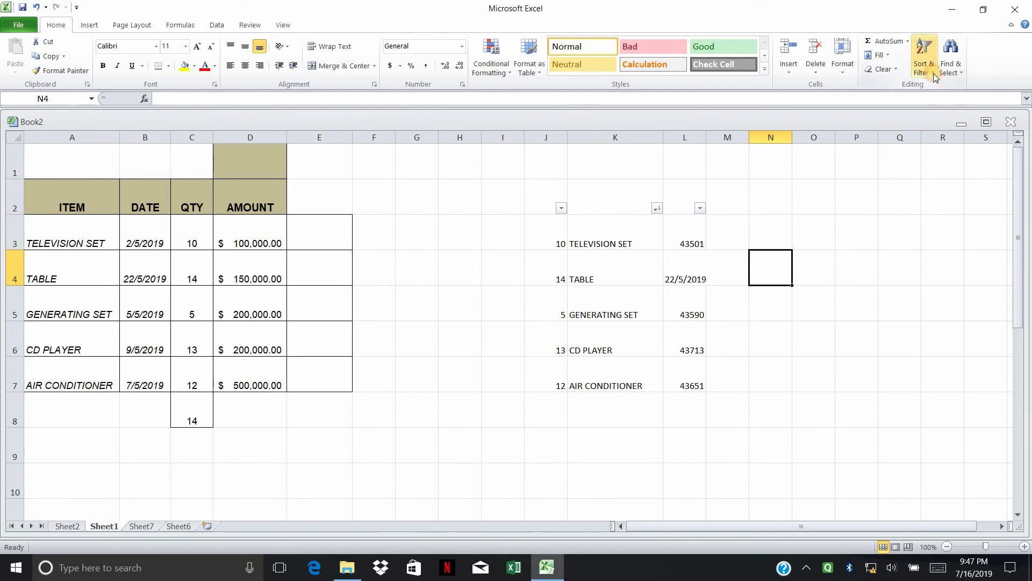
Step: Select the header row J2:M2 and clear the sort on the side list
left_click(933, 75)
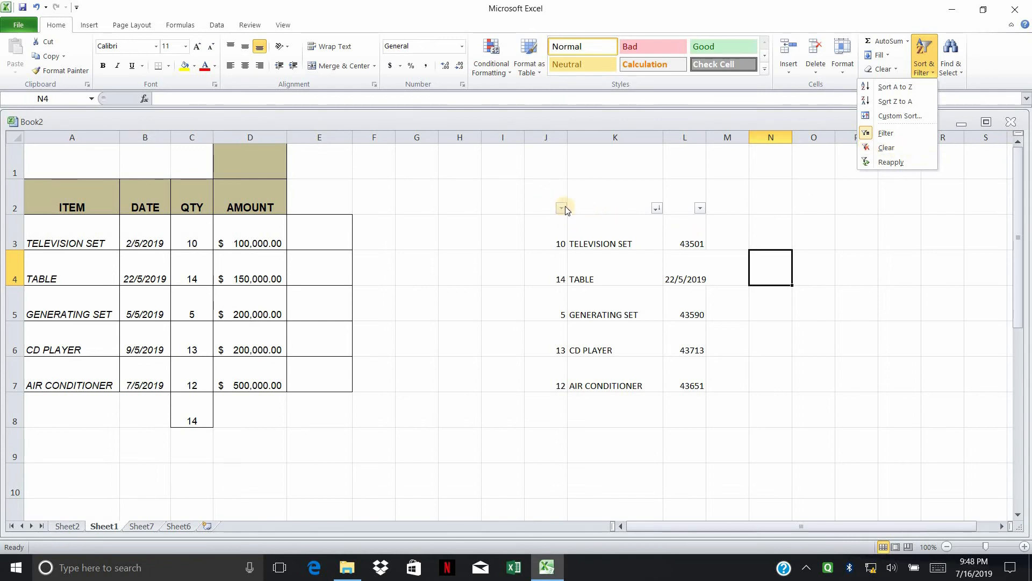
left_click(551, 196)
left_click_drag(555, 195, 727, 196)
left_click(933, 74)
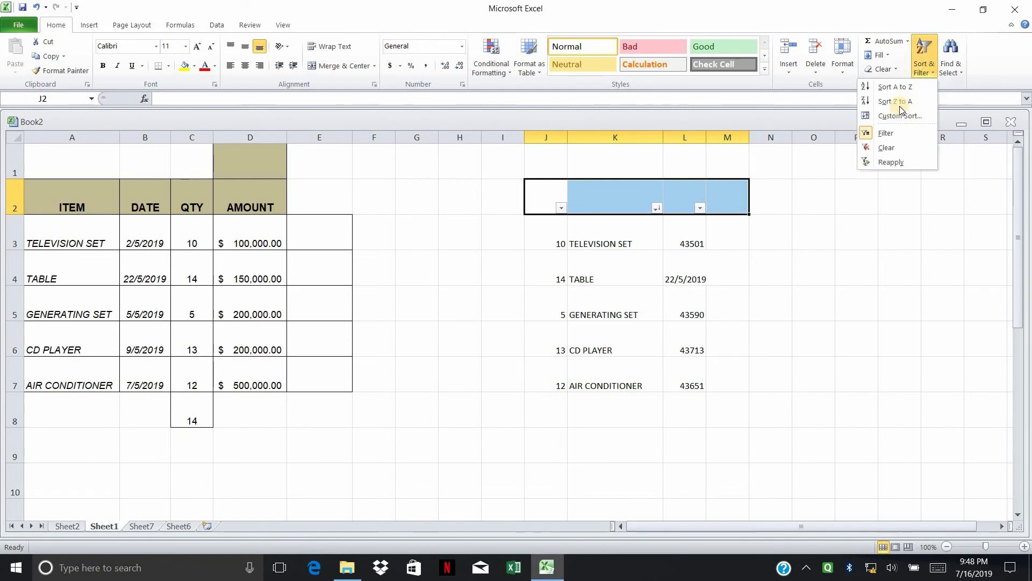
left_click(536, 196)
left_click_drag(536, 196, 743, 196)
left_click(931, 73)
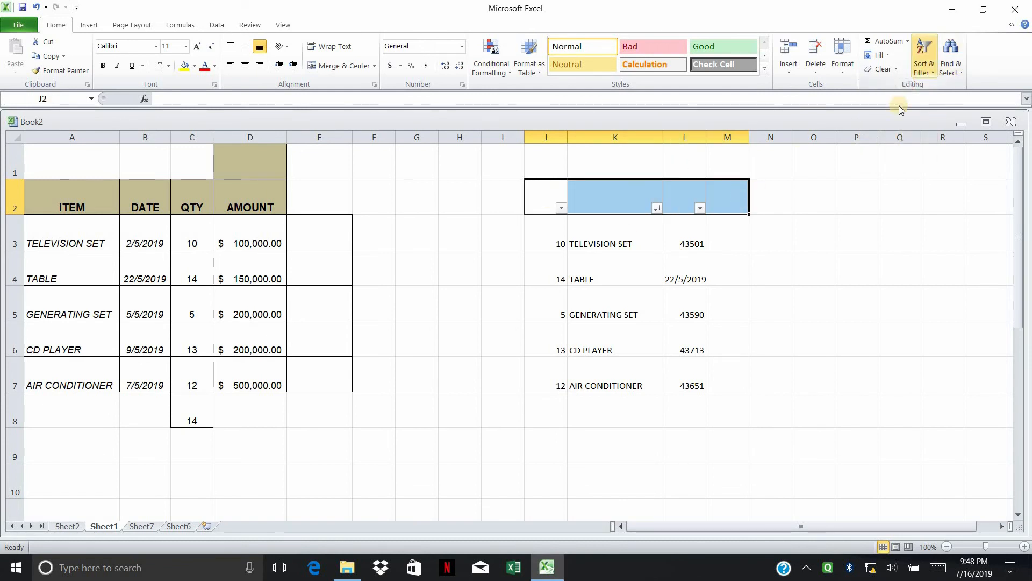
left_click(894, 146)
left_click(894, 147)
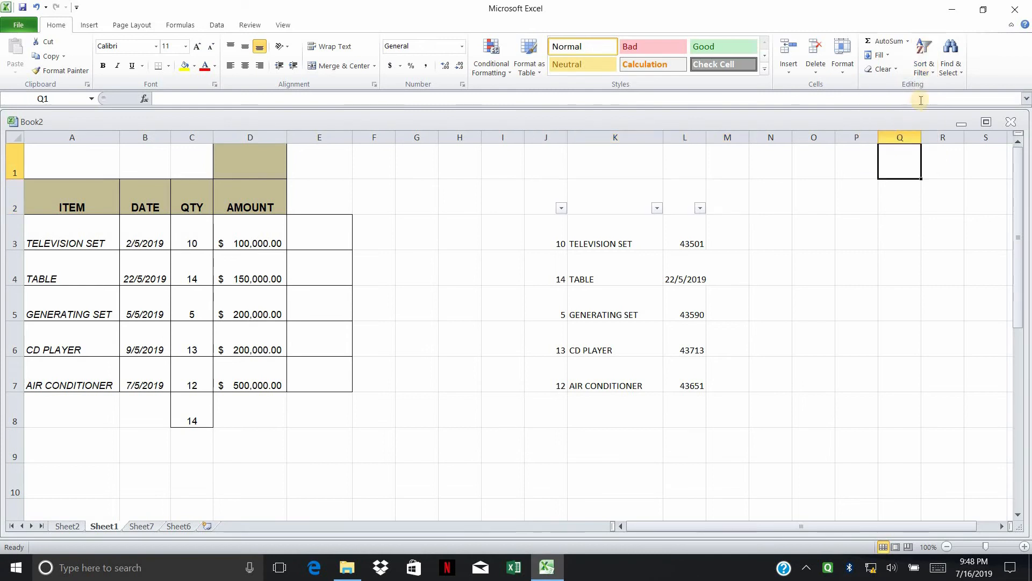
Step: Review the Sort & Filter options on J2:L2, leaving the filter arrows switched on
left_click_drag(565, 195, 729, 197)
left_click(923, 63)
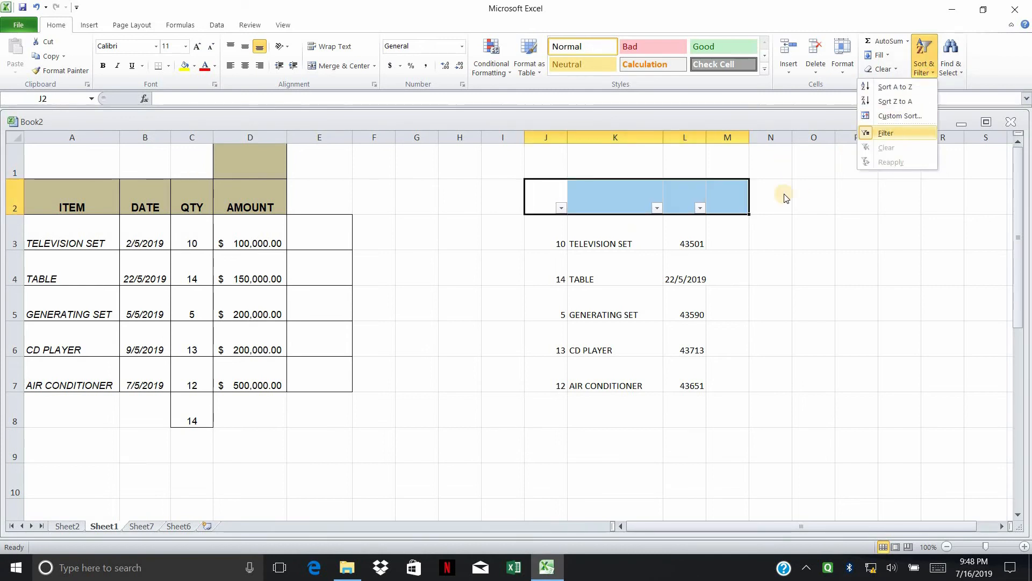
left_click(541, 203)
left_click_drag(640, 199, 690, 201)
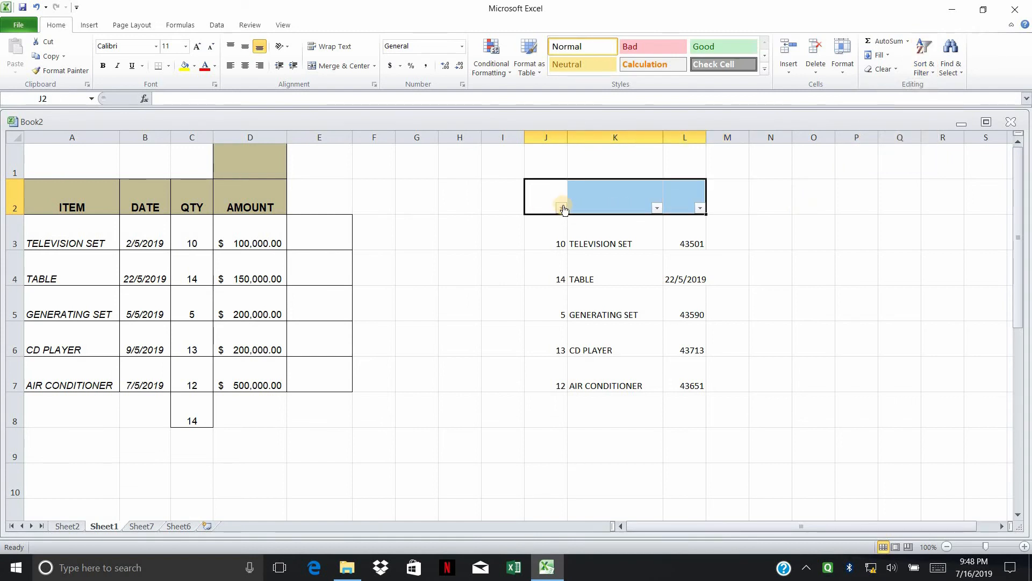
left_click(864, 189)
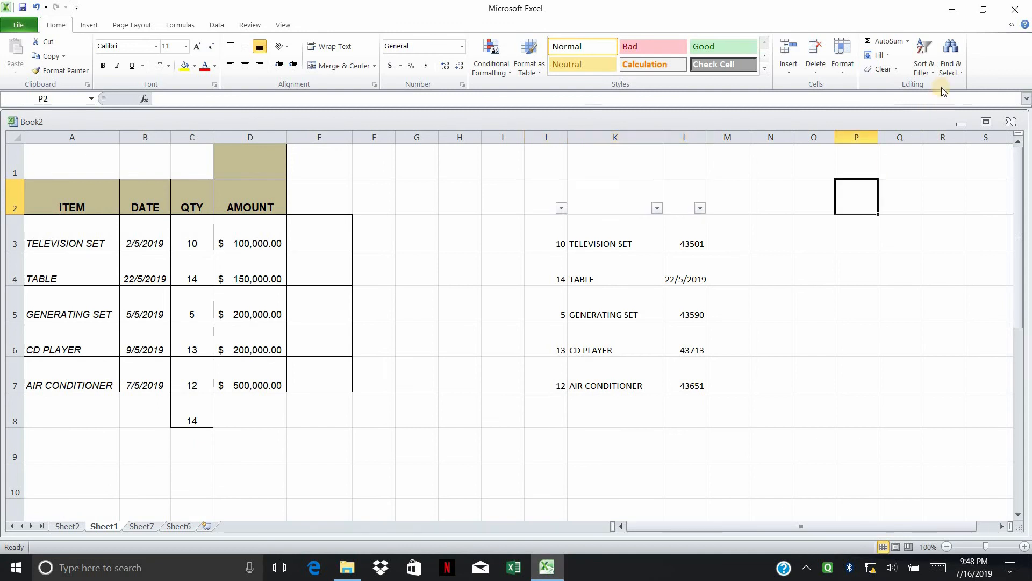
left_click(950, 65)
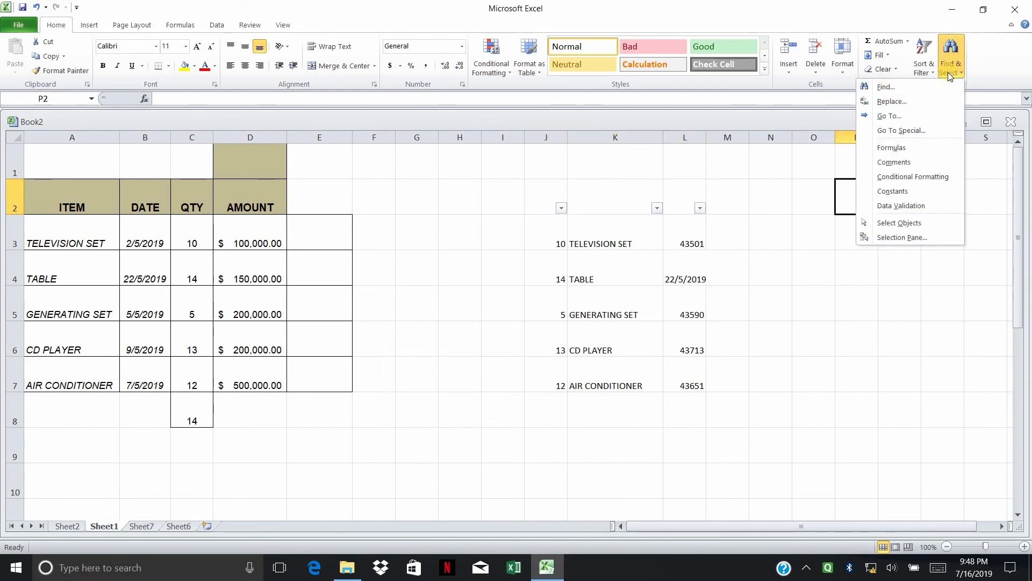
Step: Open Find, search for 'table' and list all matching cells
left_click(885, 93)
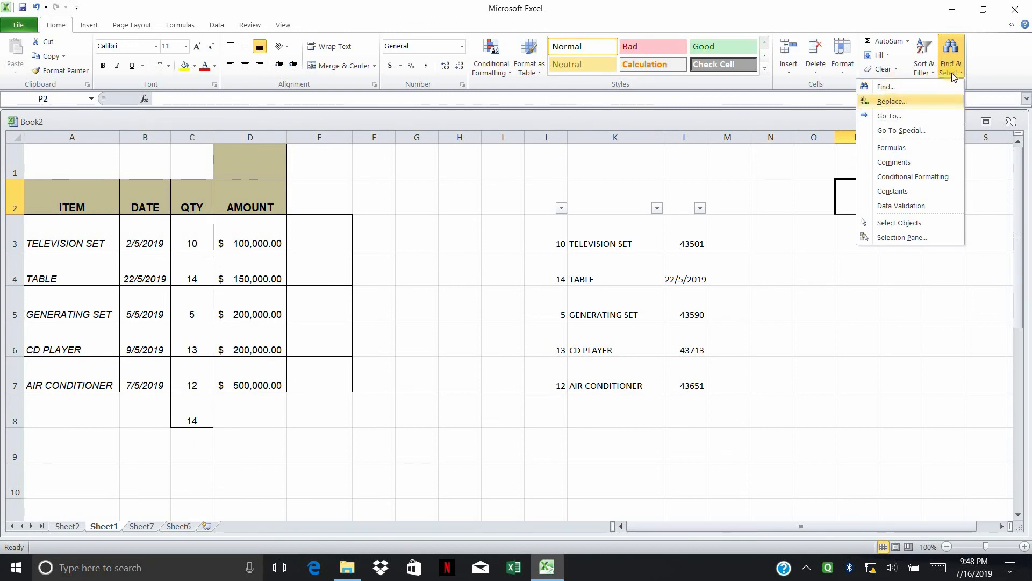
left_click(905, 86)
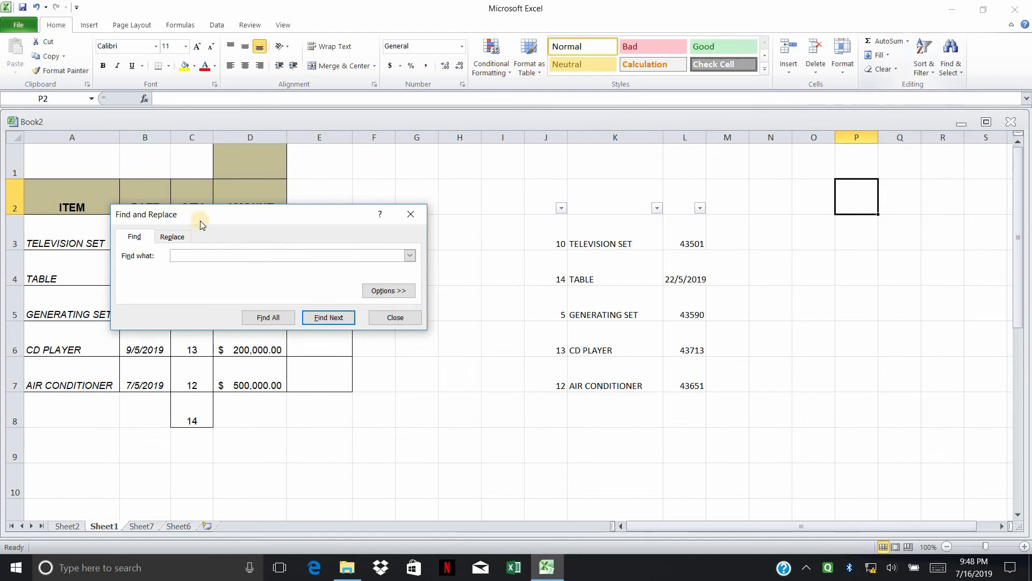
left_click_drag(233, 215, 451, 215)
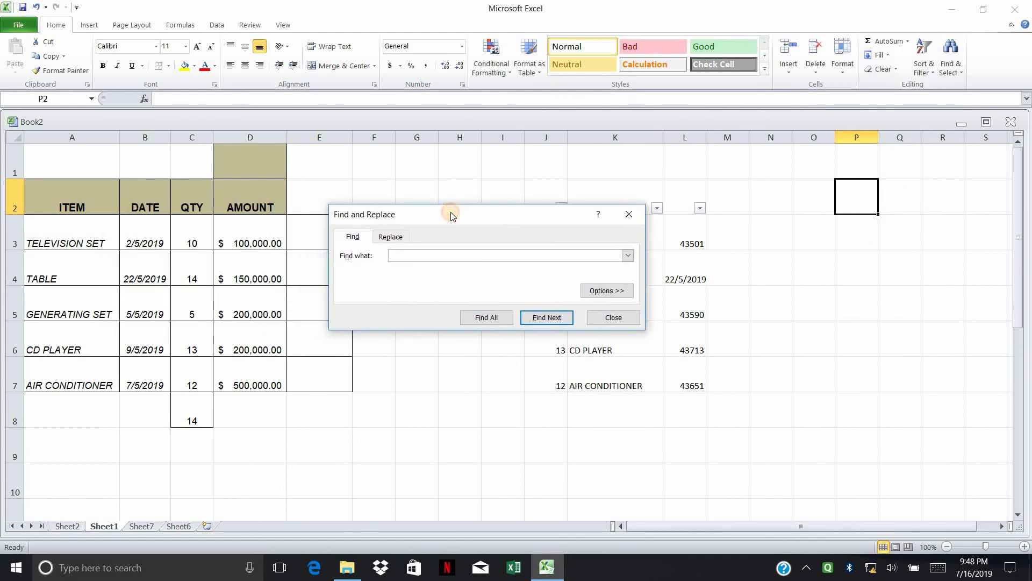
left_click(446, 251)
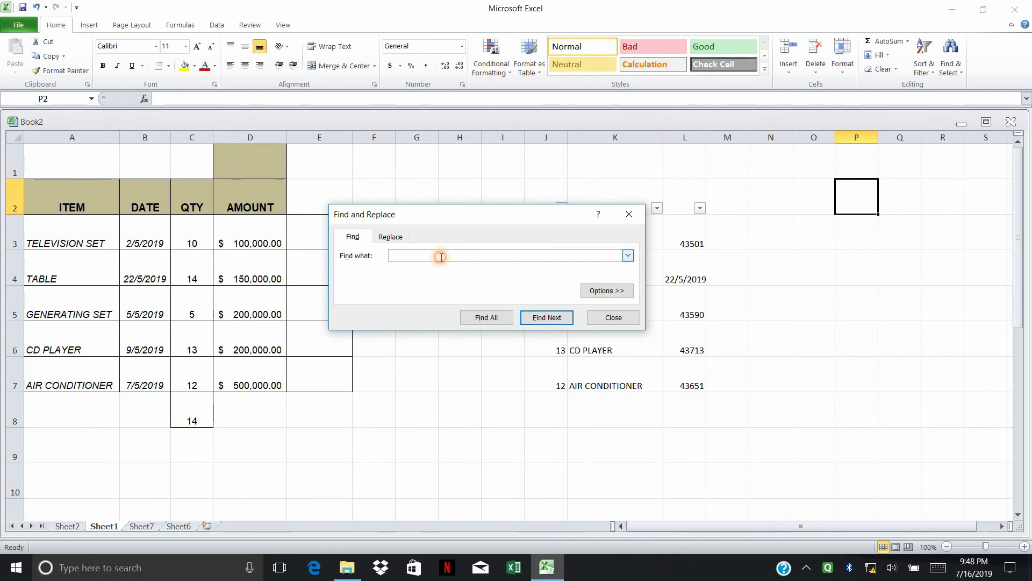
left_click(376, 240)
type("table")
left_click(485, 318)
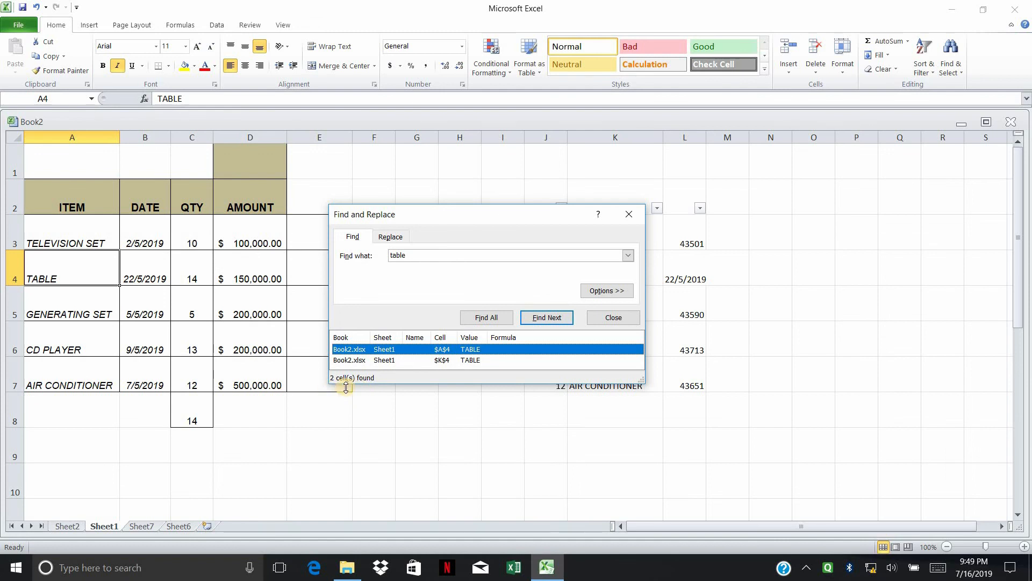
Step: Step through the TABLE matches in A4 and K4, moving the Find window aside
left_click(61, 259)
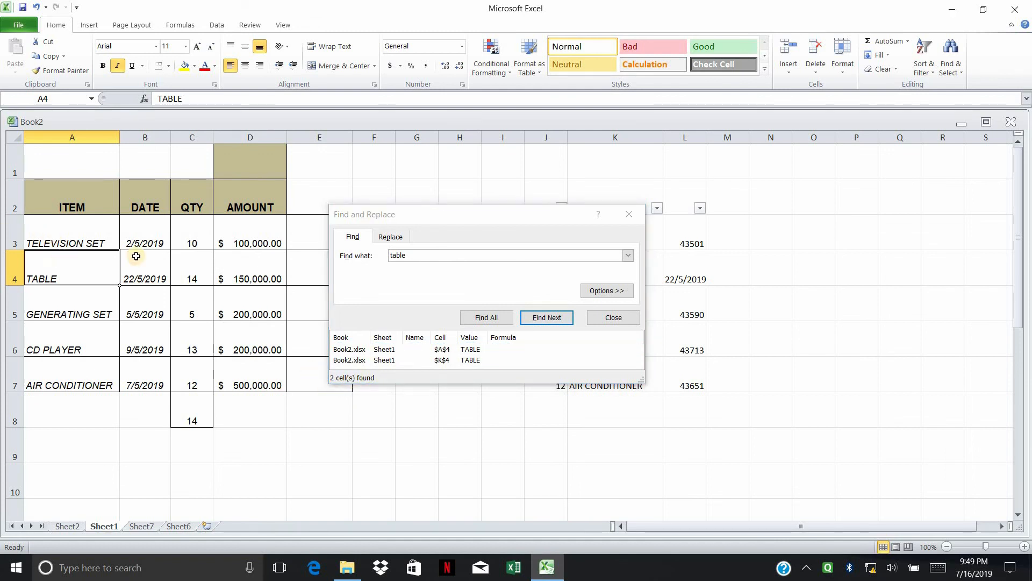
left_click(546, 319)
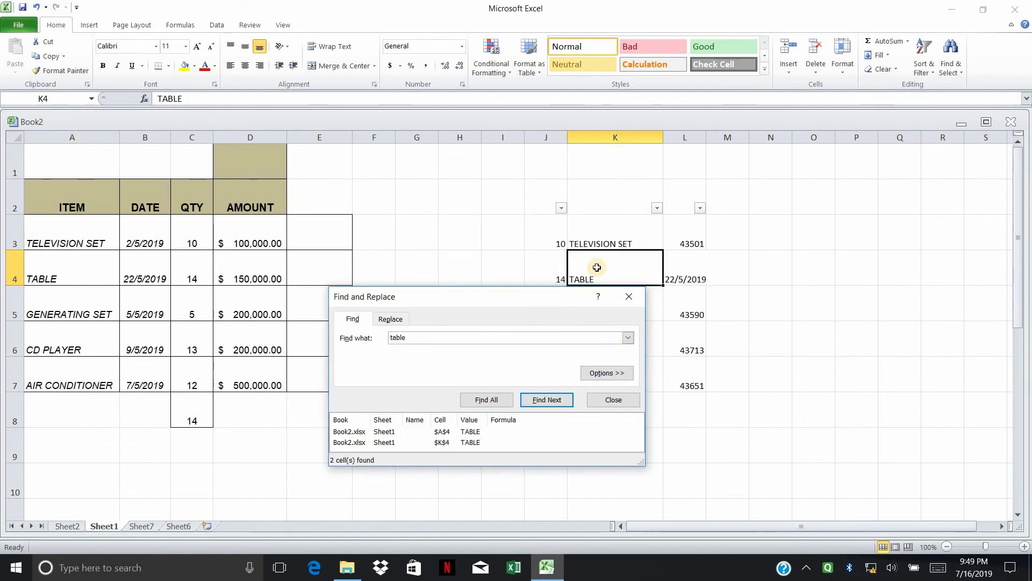
left_click(614, 272)
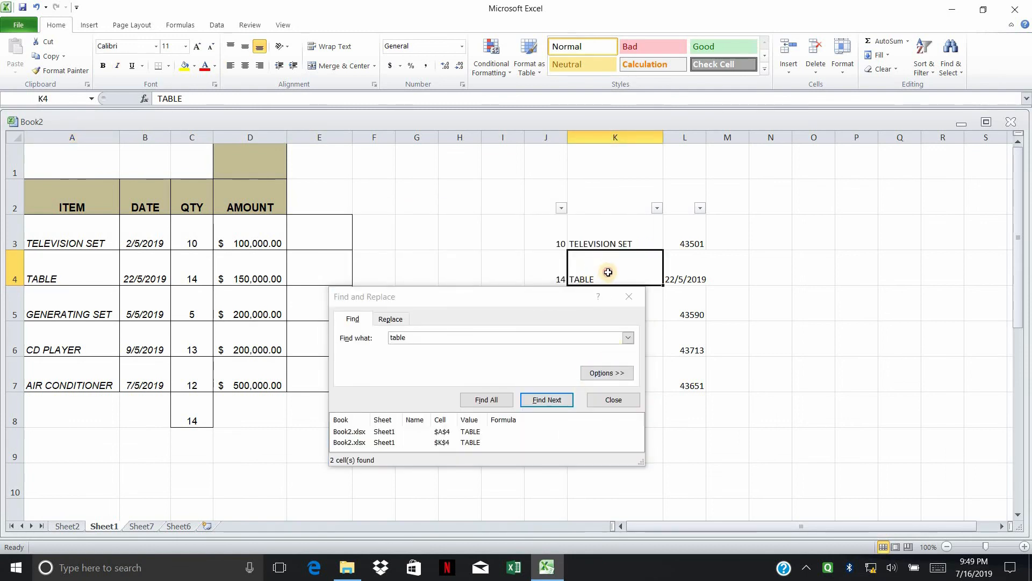
left_click_drag(544, 300, 560, 346)
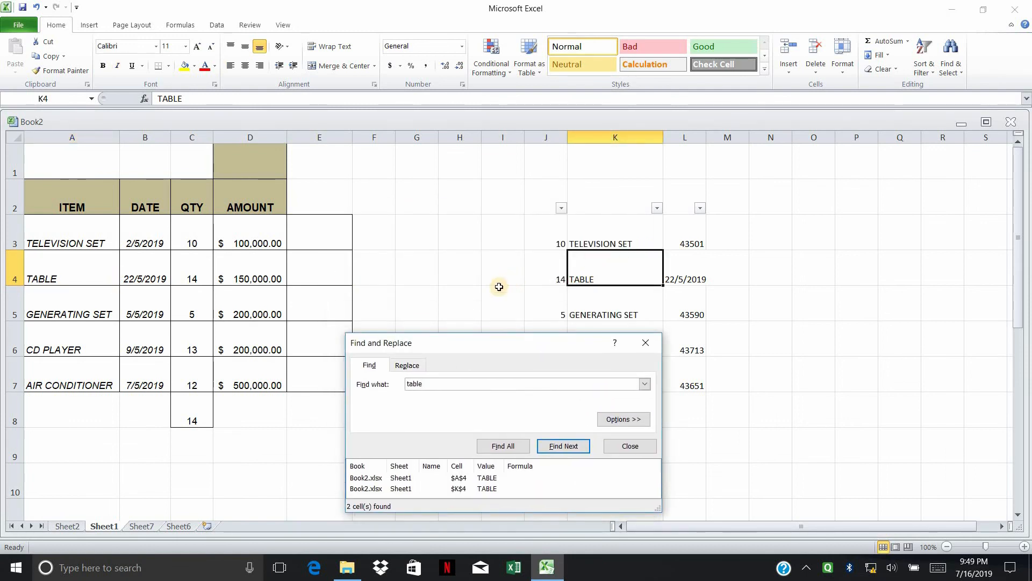
left_click_drag(479, 345, 565, 242)
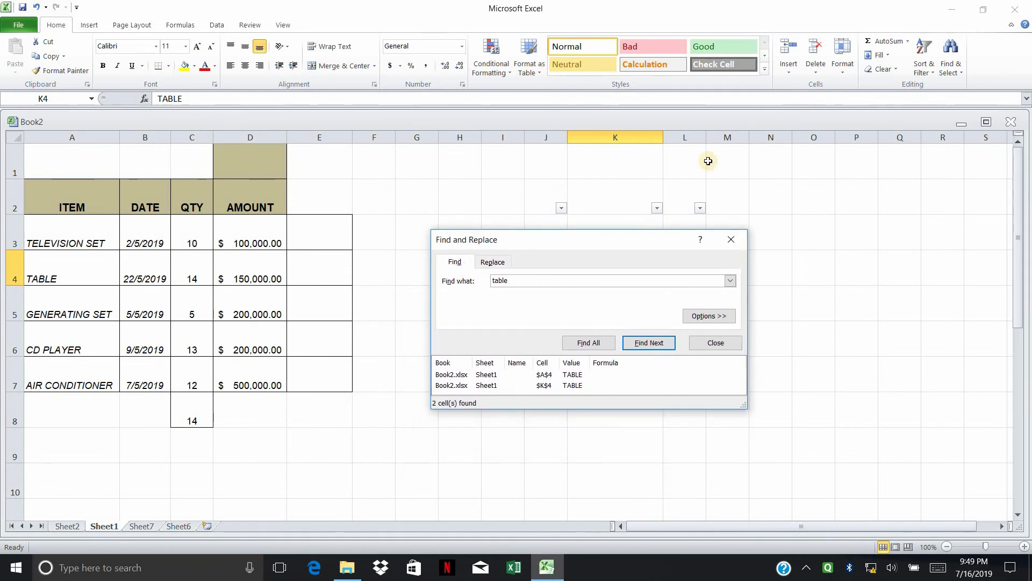
left_click(924, 68)
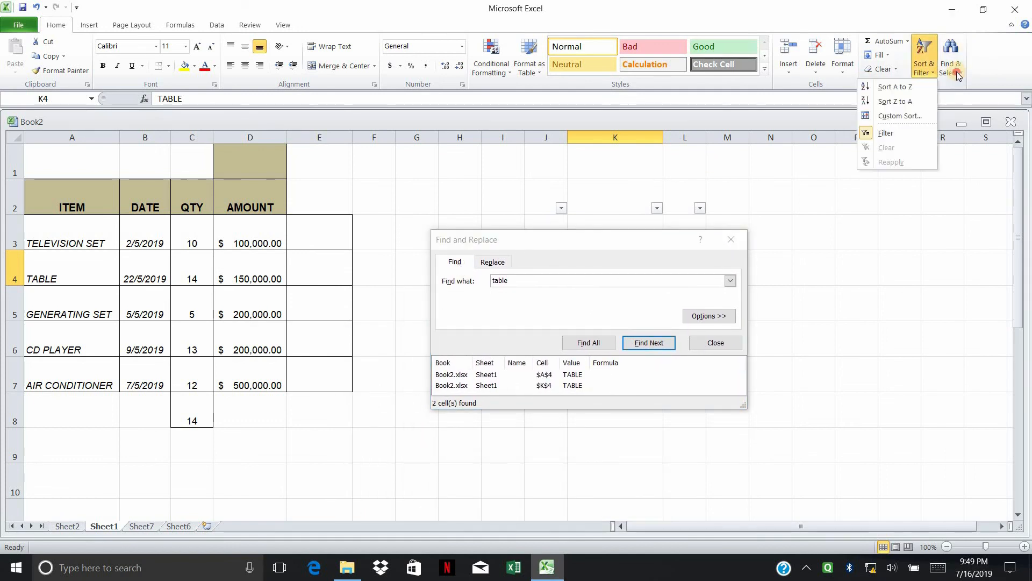
Step: Replace all TABLE entries with Chair and confirm the two replacements in A4 and K4
left_click(956, 73)
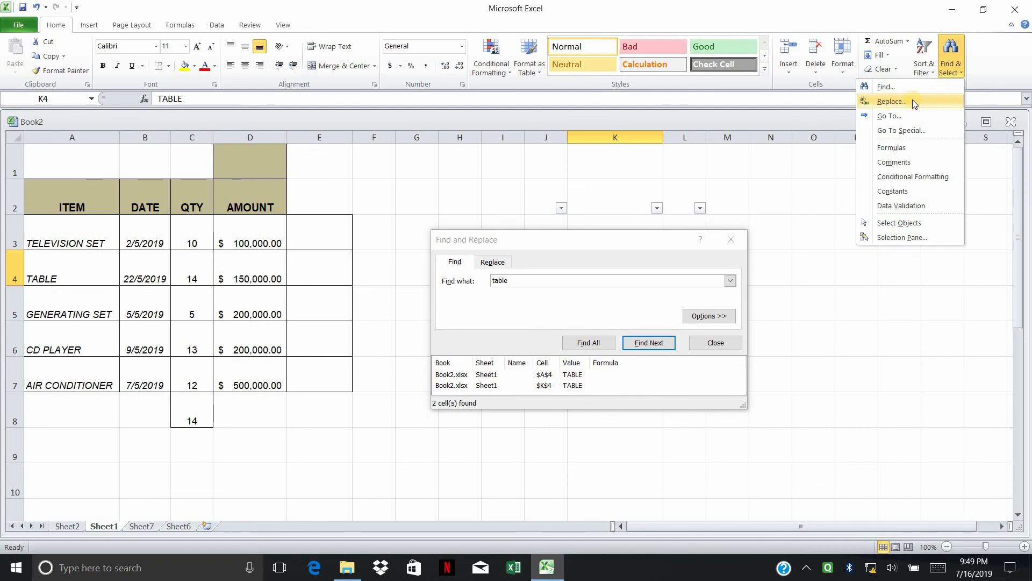
left_click(489, 291)
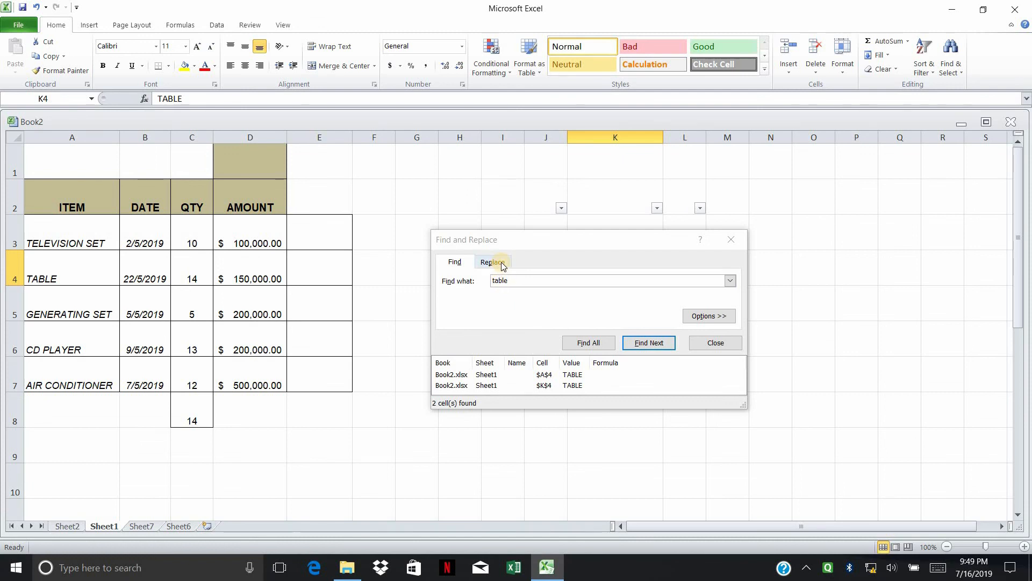
left_click(499, 267)
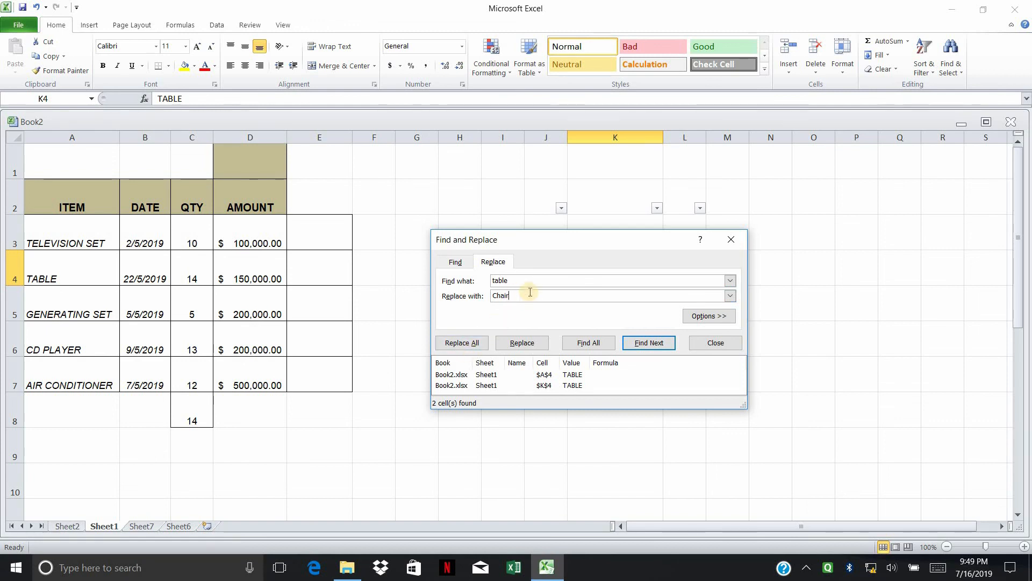
left_click(463, 347)
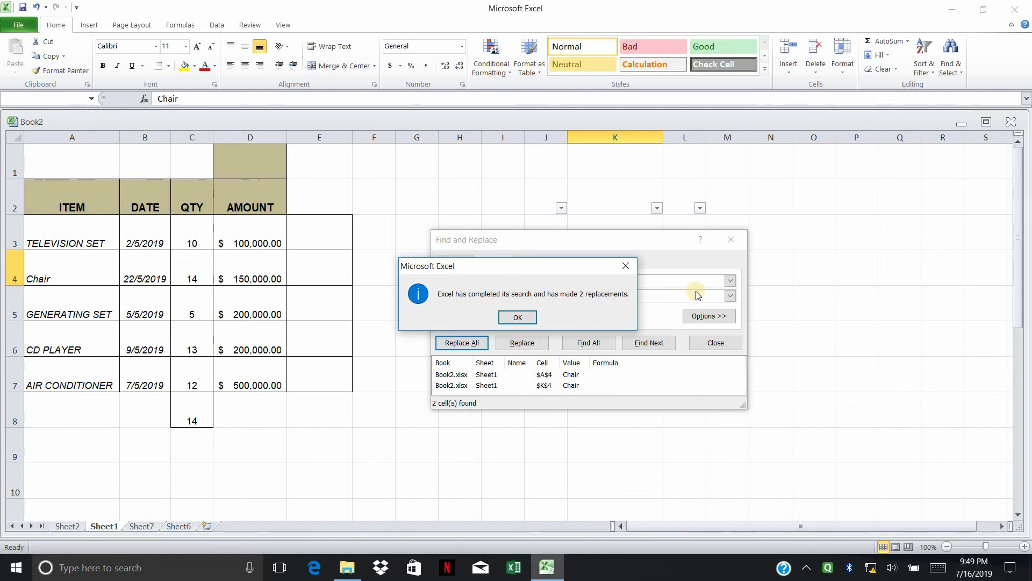
left_click(518, 318)
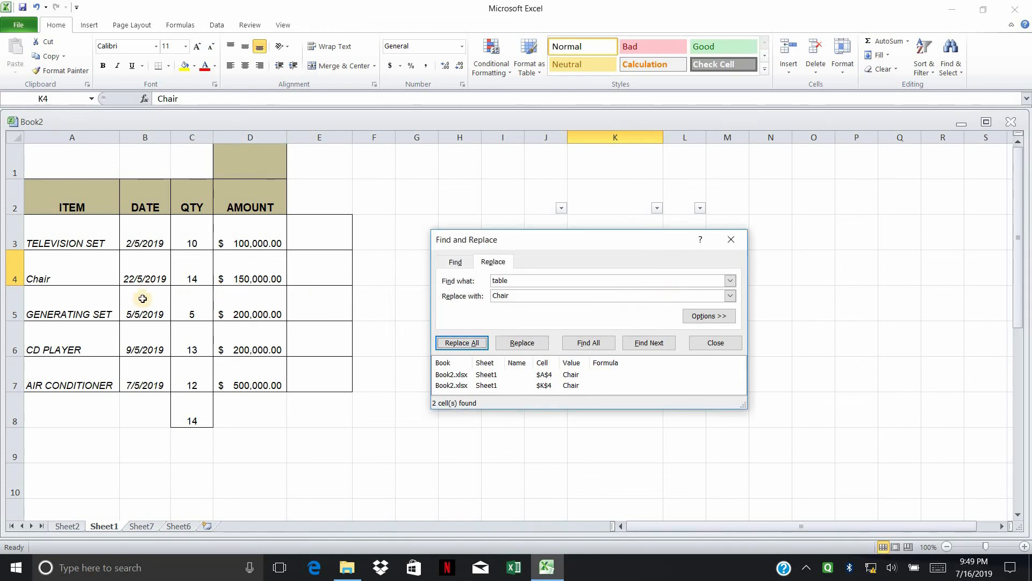
left_click(79, 273)
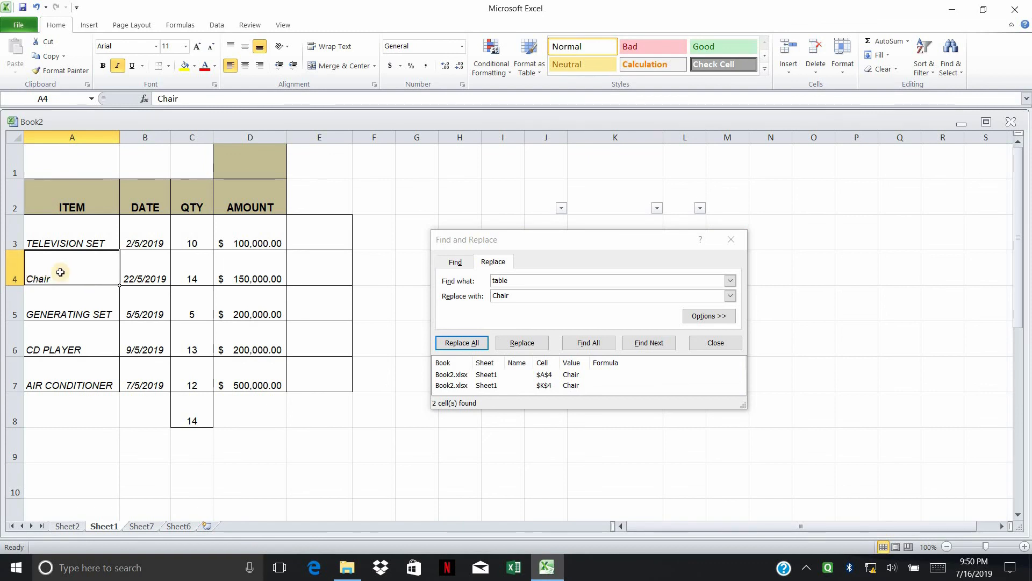
Step: Move the Find and Replace window aside and close it
left_click(540, 332)
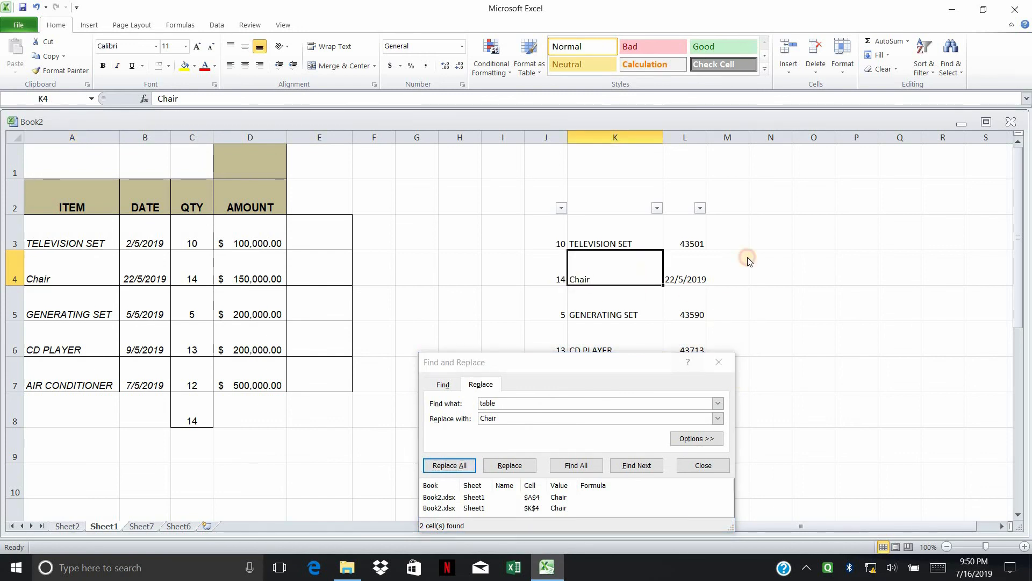
left_click_drag(645, 367, 726, 224)
left_click(805, 221)
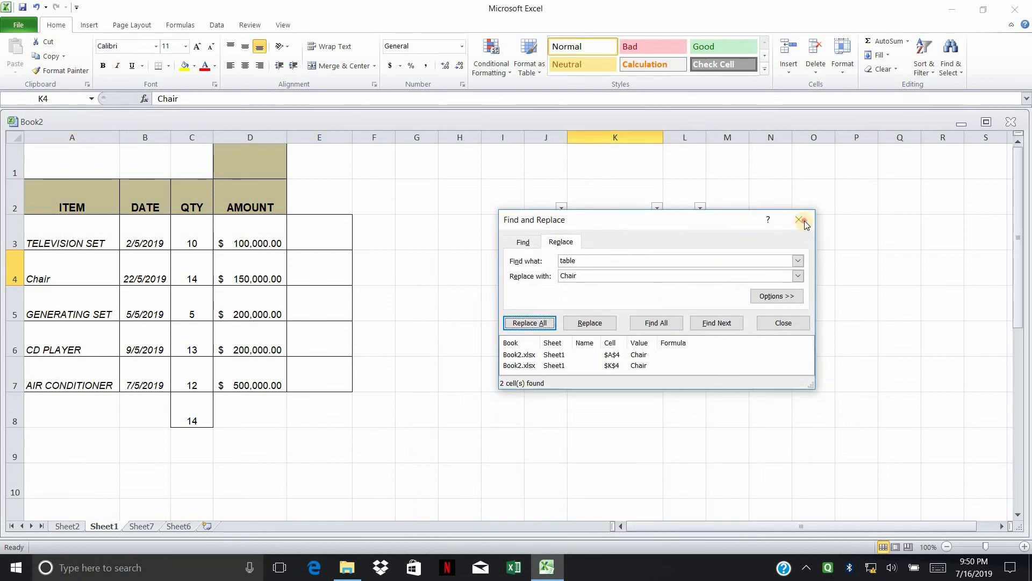
left_click(805, 222)
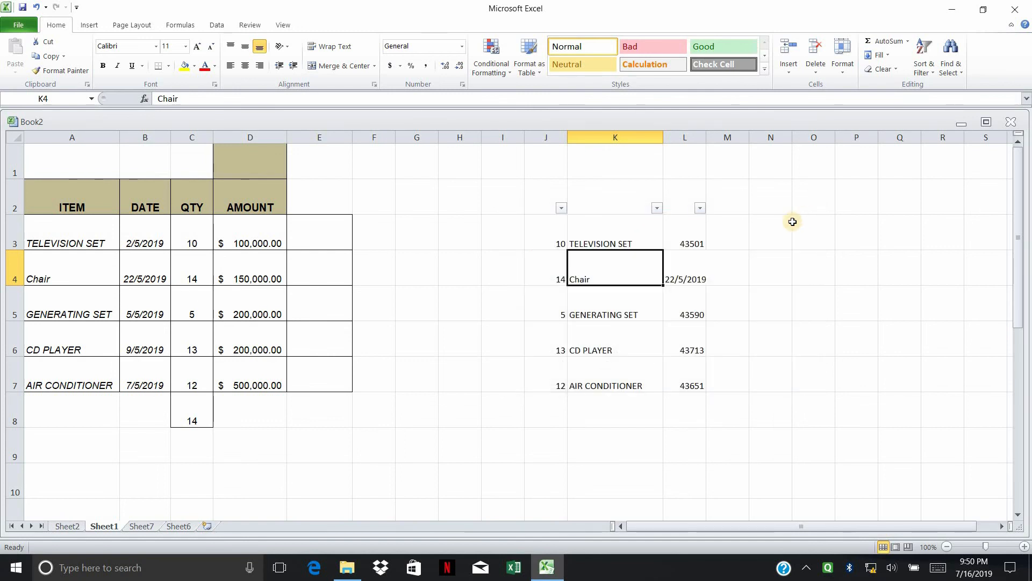